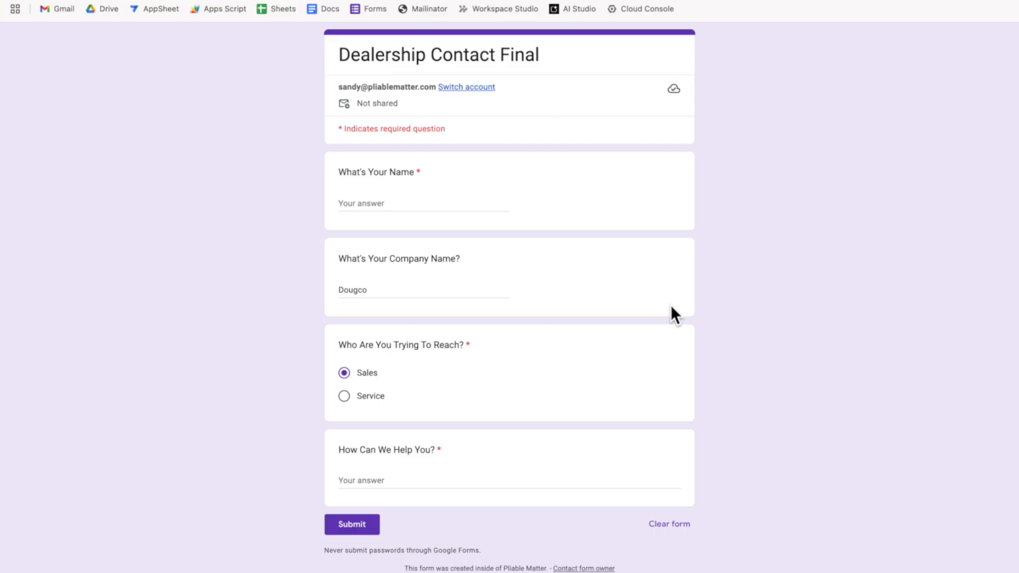
# Enter the sender's name and the company Dougco in the test response
pyautogui.click(408, 206)
pyautogui.write('Doug')
pyautogui.press('Tab')
pyautogui.write('Dougco')
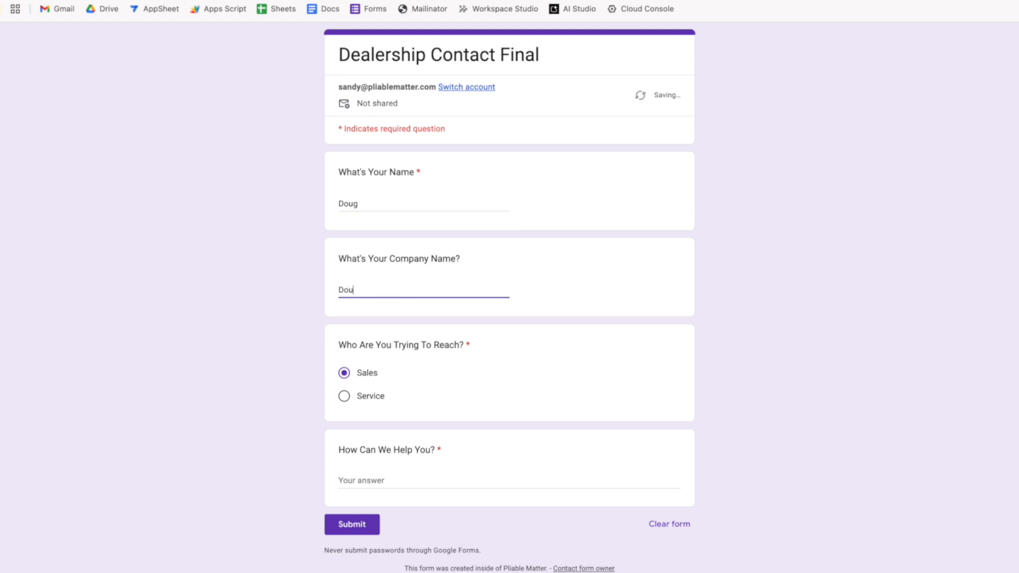
pyautogui.press('Tab')
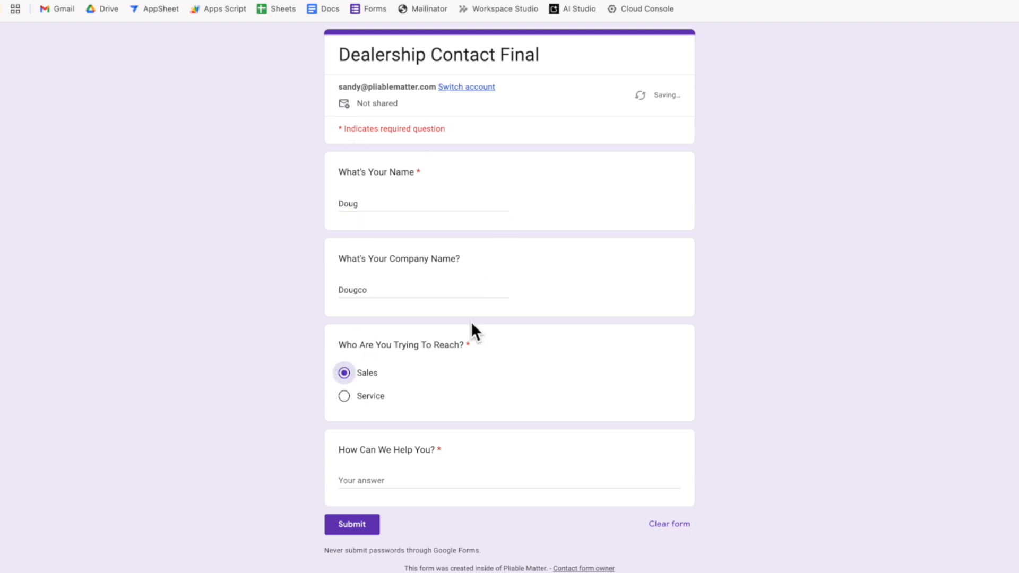
# Ask about purchasing a Mazda Miata, fix the 'Maza' typo, and submit the response
pyautogui.click(407, 480)
pyautogui.write('I')
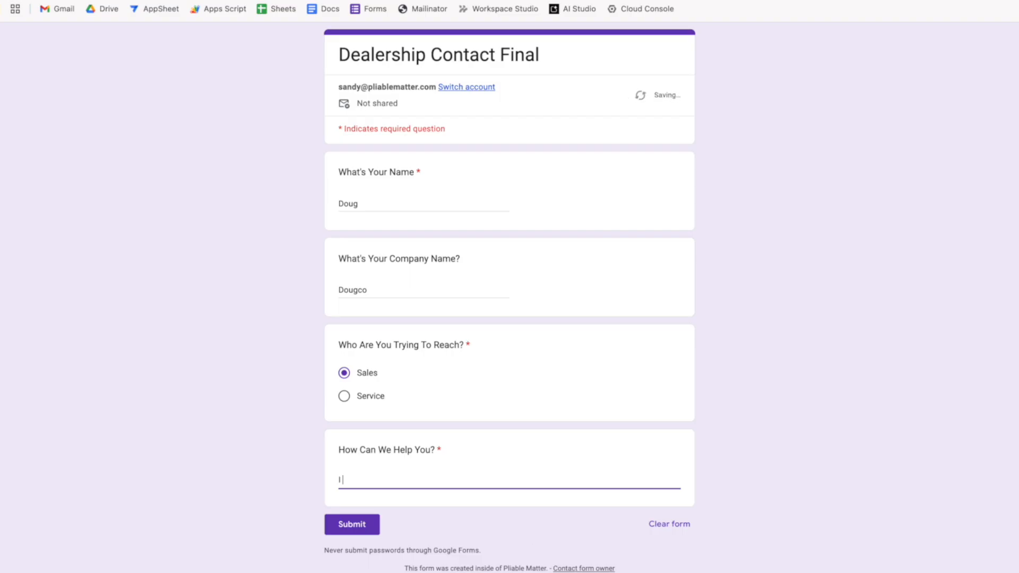
pyautogui.write(' want purchase a Maza Miata')
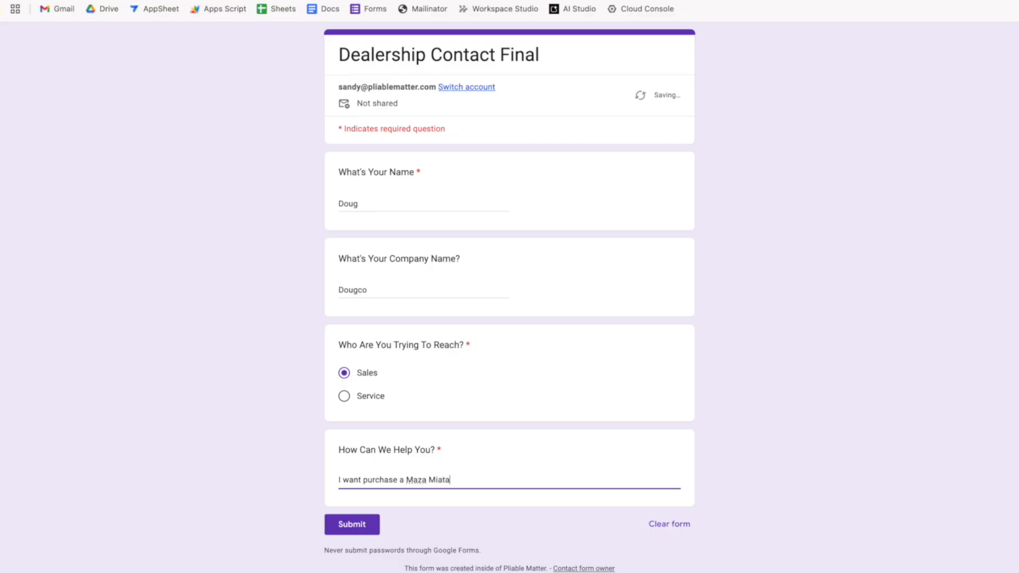
pyautogui.click(782, 480)
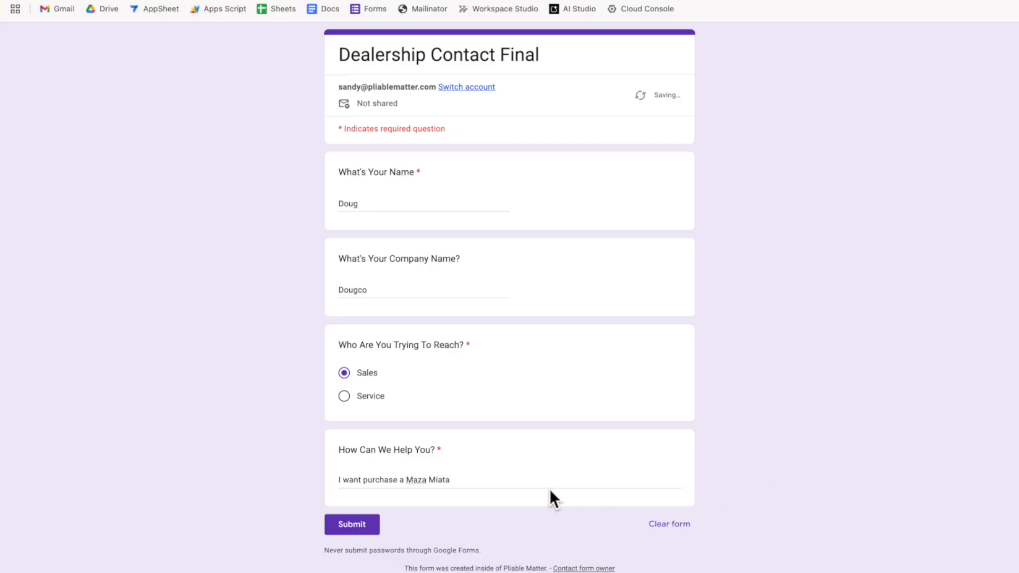
pyautogui.click(421, 481)
pyautogui.write('d')
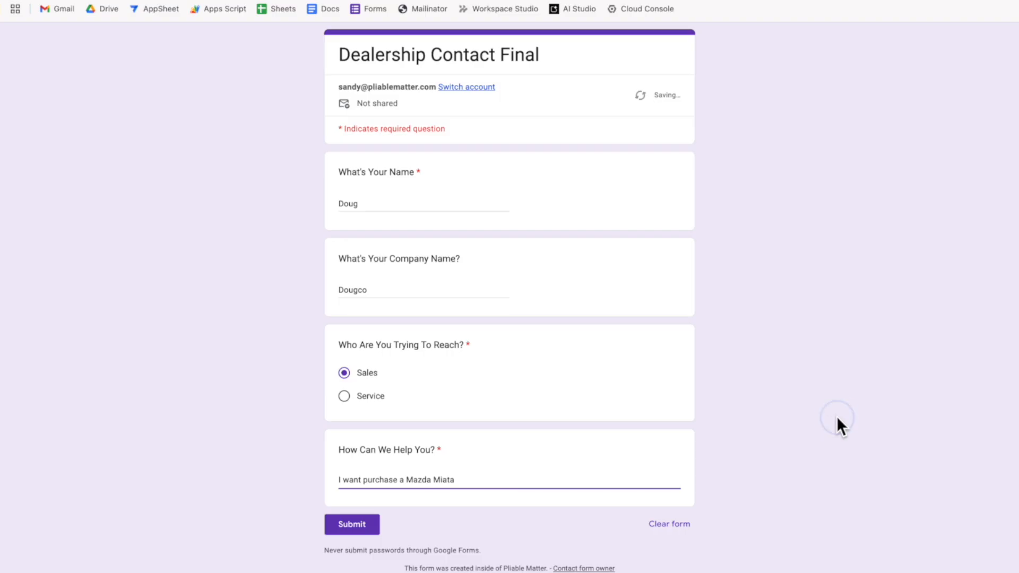
pyautogui.click(836, 416)
pyautogui.click(366, 529)
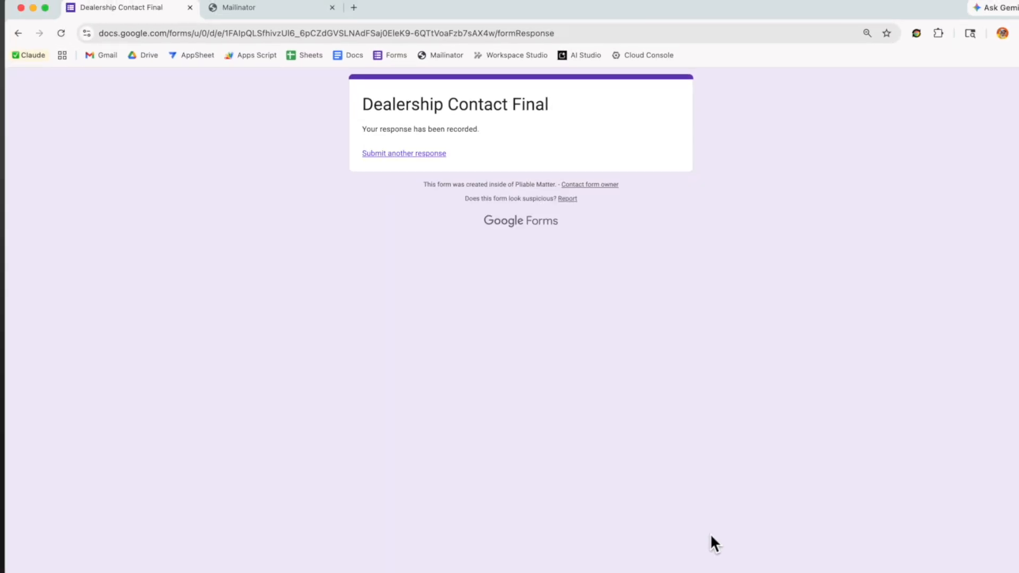
# Check Mailinator for the sales email with the Mazda Miata request, then return to the form
pyautogui.click(247, 19)
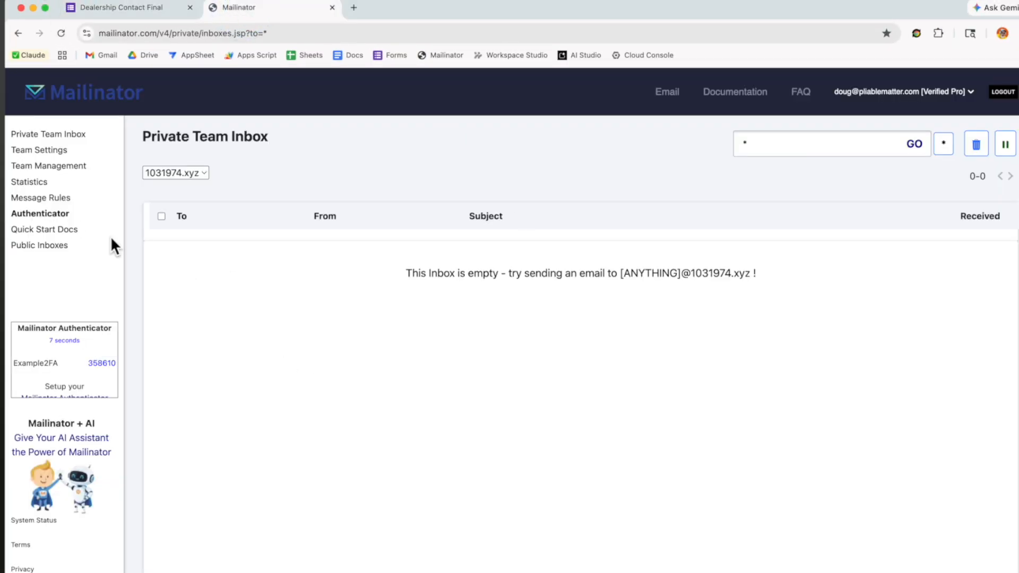
pyautogui.click(45, 135)
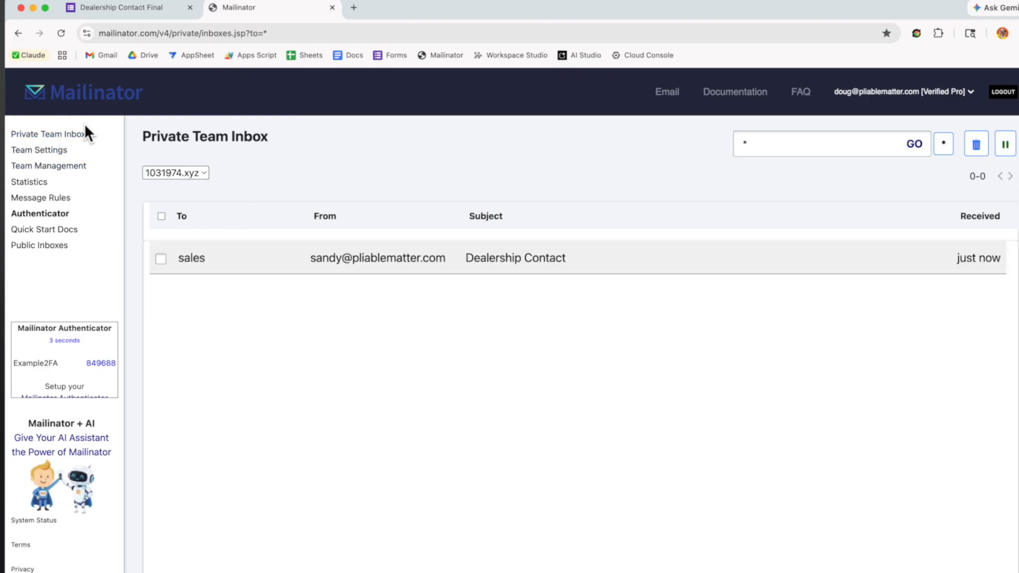
pyautogui.tripleClick(197, 139)
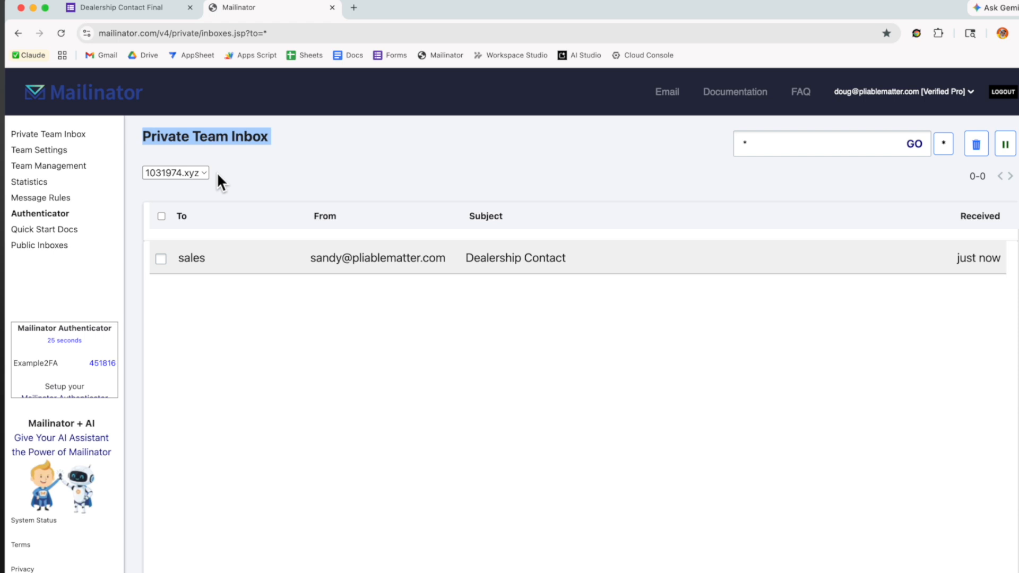
pyautogui.click(204, 263)
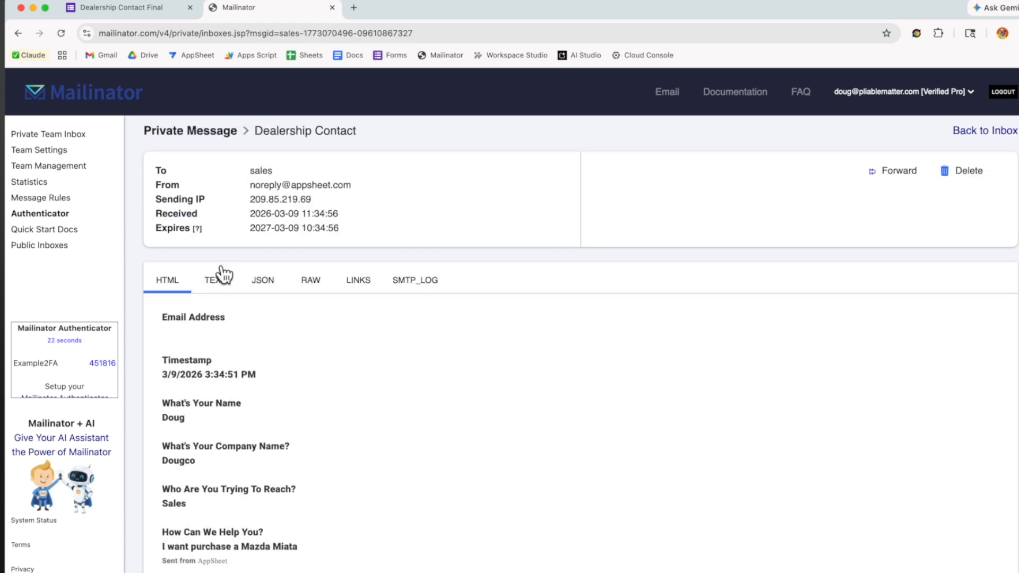
pyautogui.doubleClick(269, 171)
pyautogui.click(53, 134)
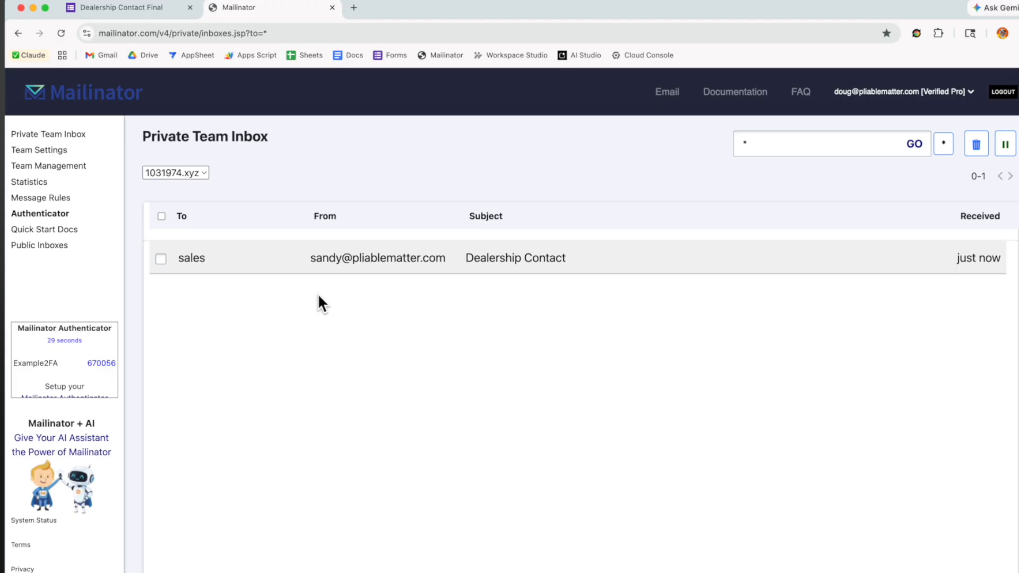
pyautogui.click(114, 7)
# Start another response and enter the sender's name and company Dougco
pyautogui.click(399, 153)
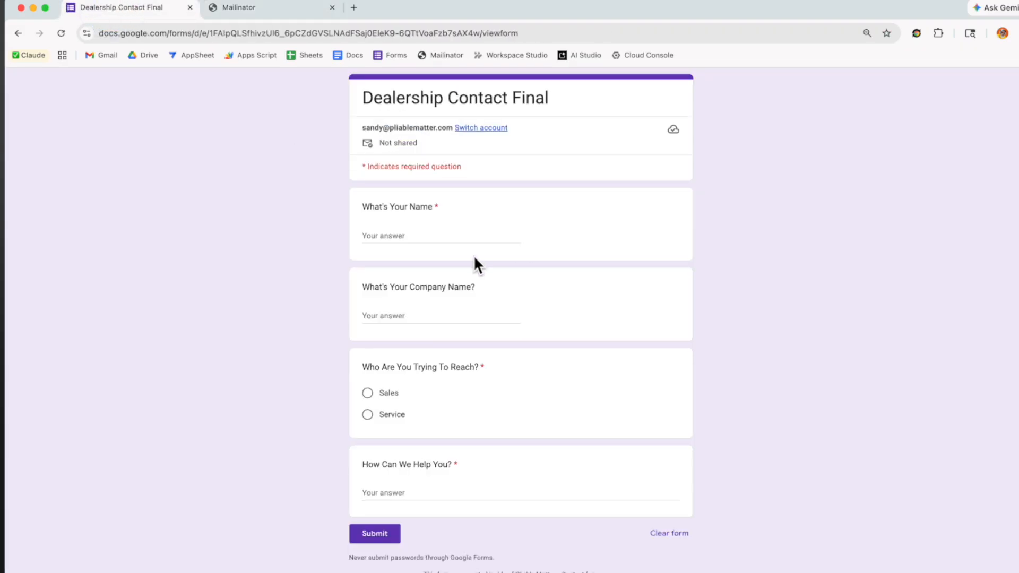
pyautogui.click(402, 227)
pyautogui.write('Doug')
pyautogui.press('Tab')
pyautogui.write('Dou')
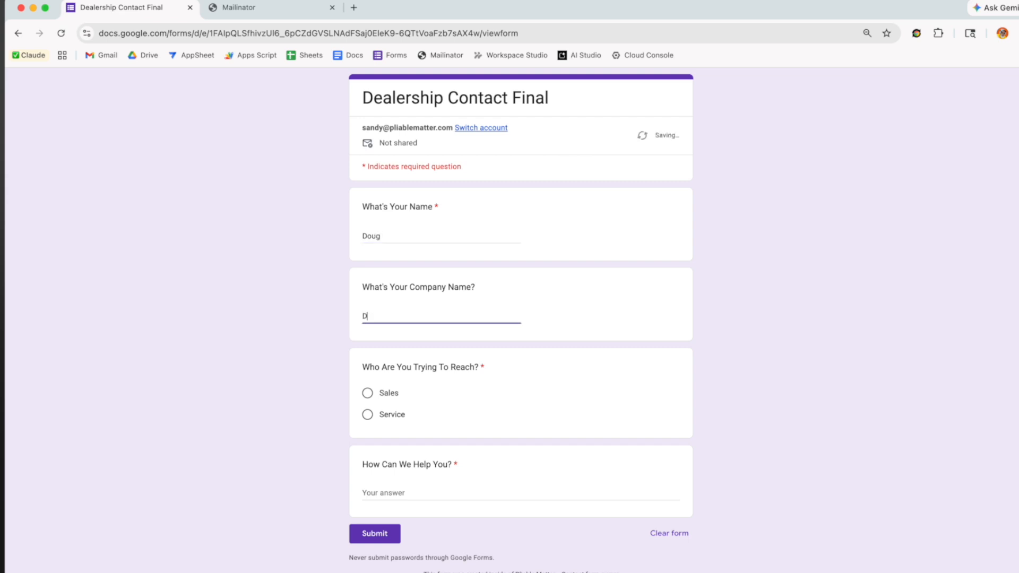
pyautogui.write('gco')
pyautogui.press('Tab')
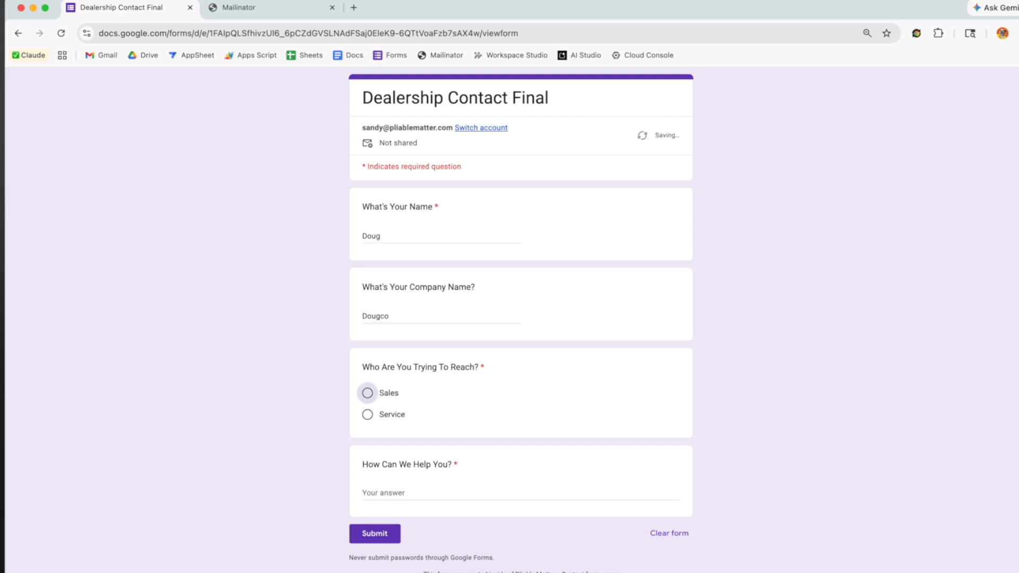
# Choose Service, request 'I need my emergency brake tightened', and submit
pyautogui.click(368, 418)
pyautogui.press('Tab')
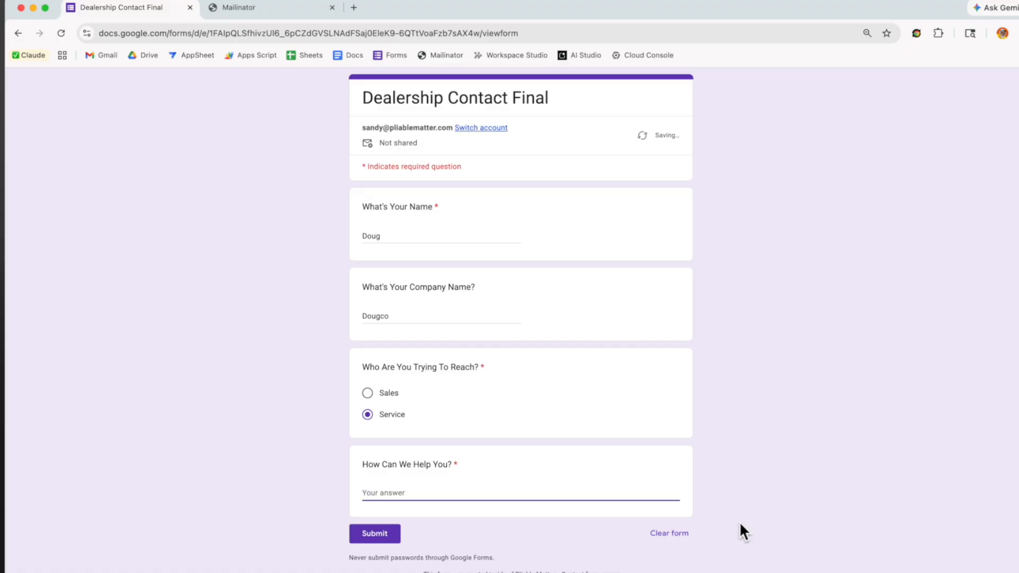
pyautogui.press('F5')
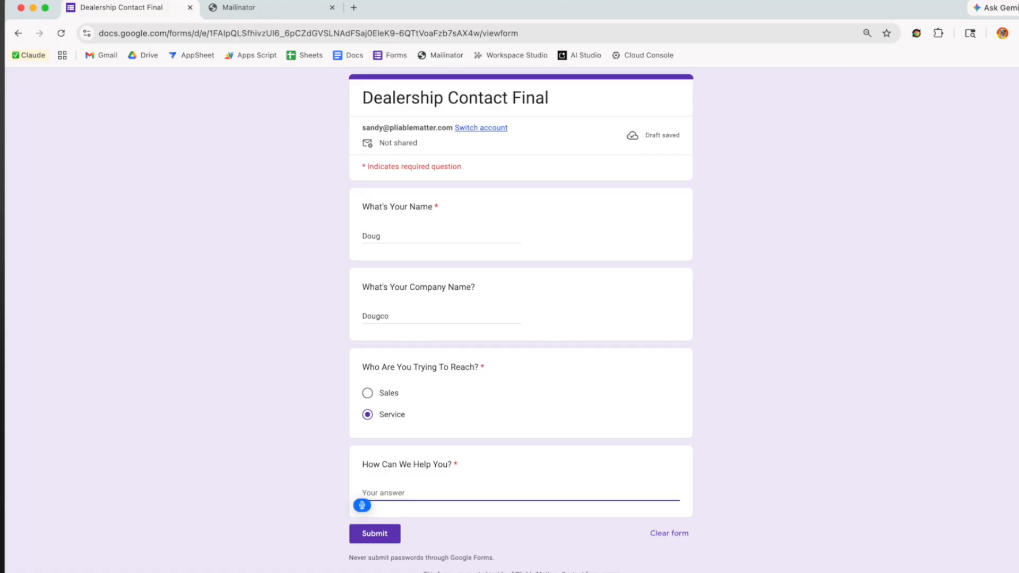
pyautogui.write('I need my emergency brake tightened')
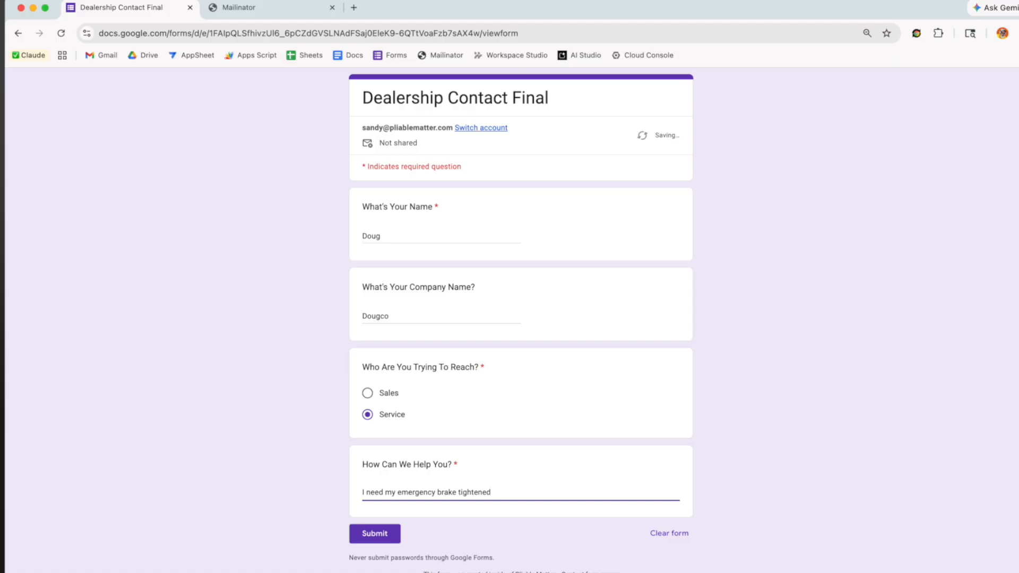
pyautogui.click(806, 535)
pyautogui.click(386, 536)
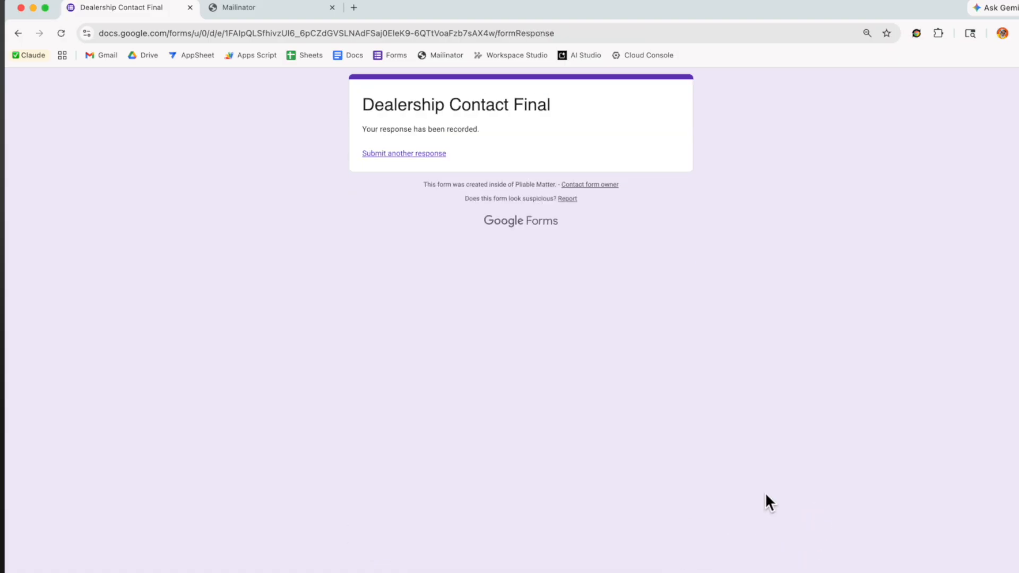
# Check the service email about the emergency brake in Mailinator, then return to the form
pyautogui.click(268, 9)
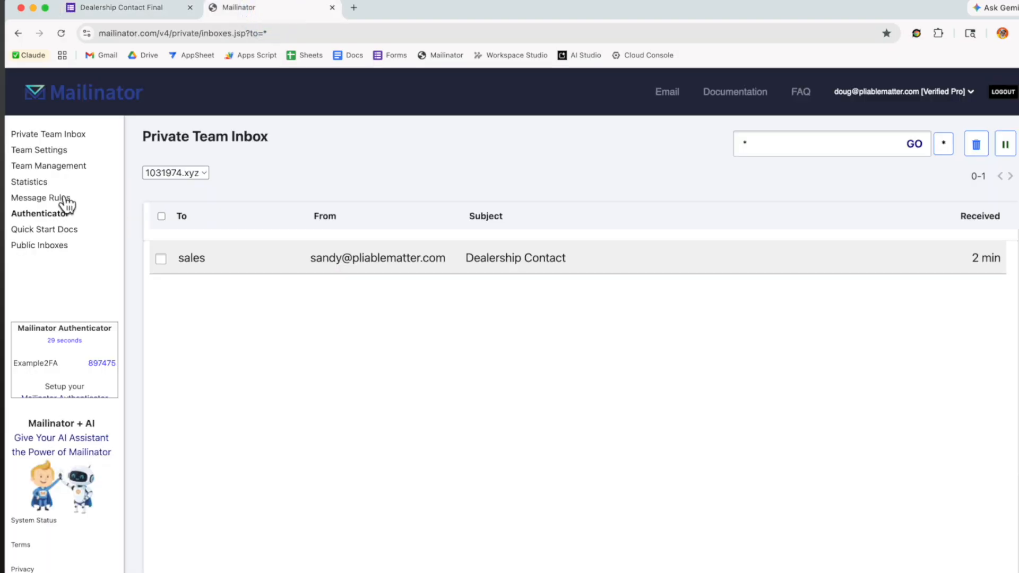
pyautogui.click(28, 136)
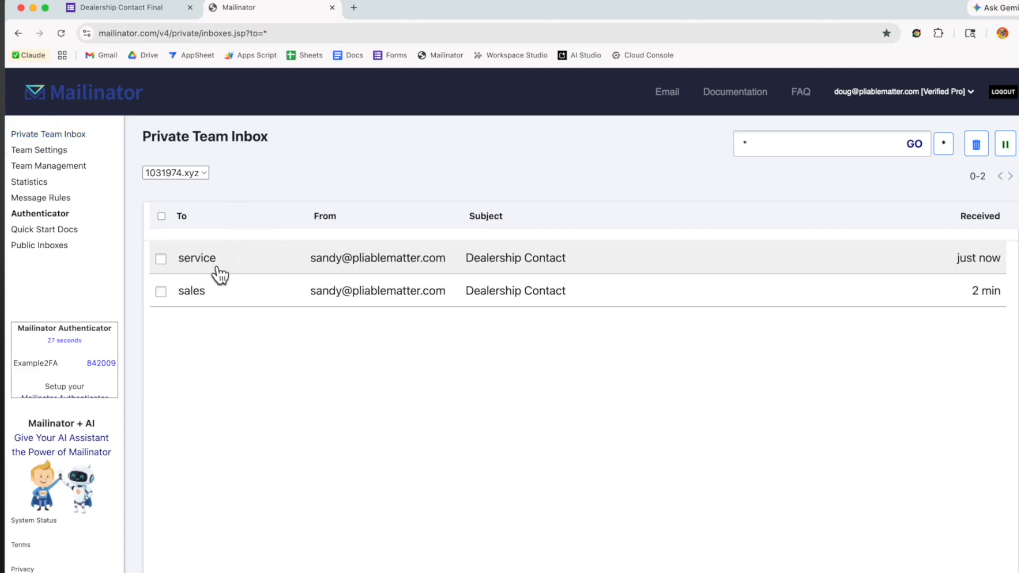
pyautogui.click(217, 265)
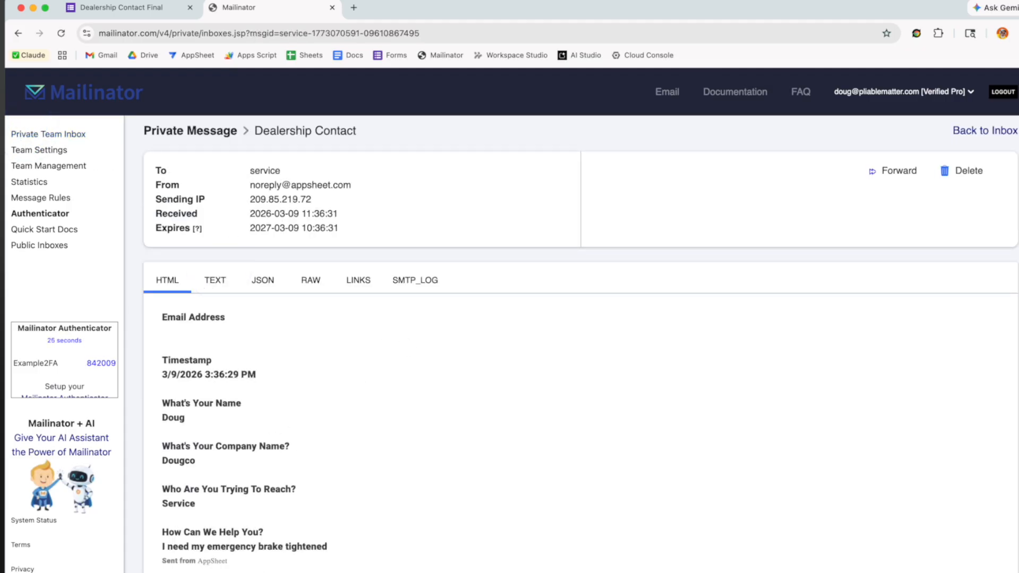
pyautogui.click(49, 134)
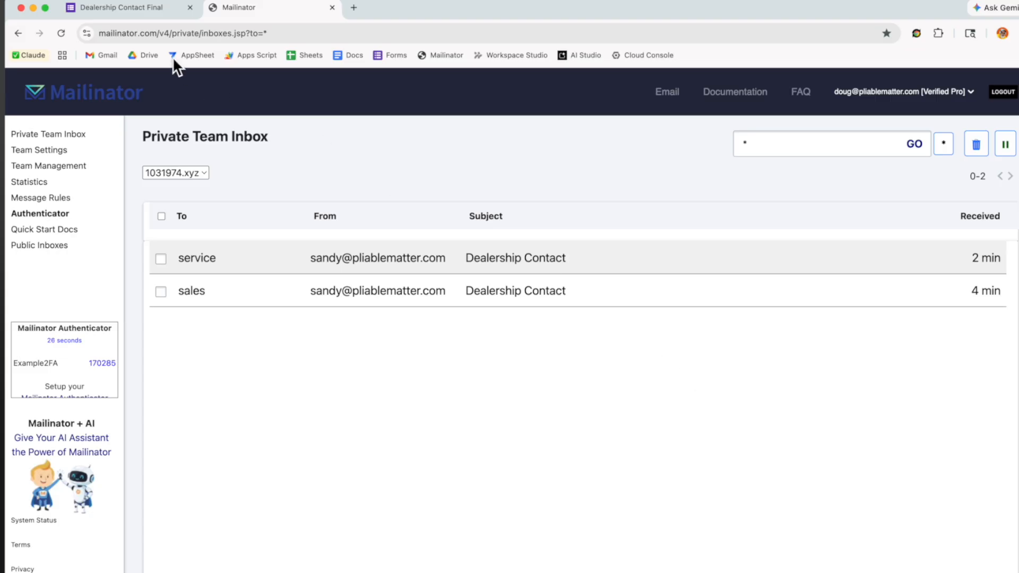
pyautogui.click(130, 9)
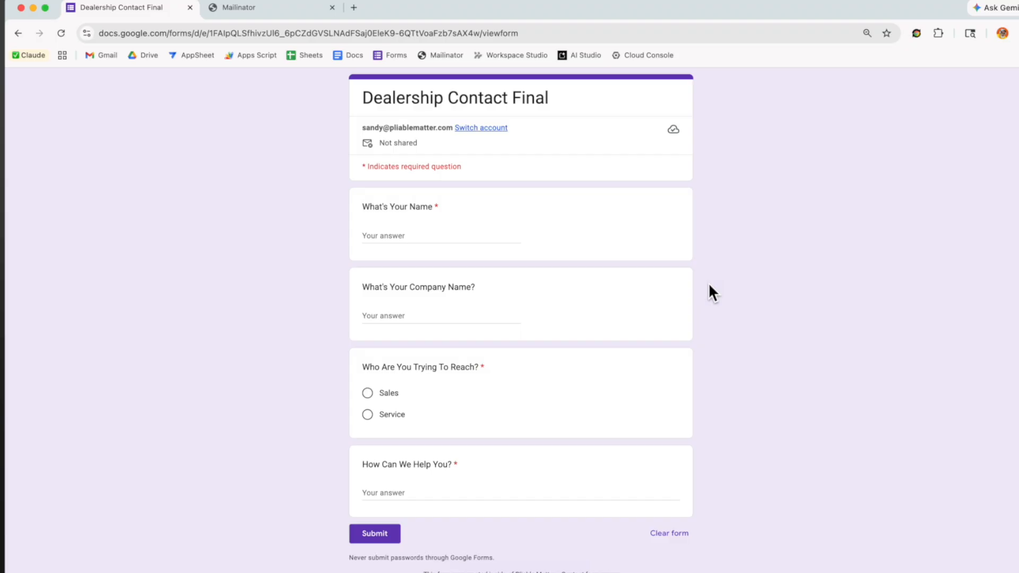
# Enter the sender's name and the company Rental Co
pyautogui.click(401, 236)
pyautogui.write('D')
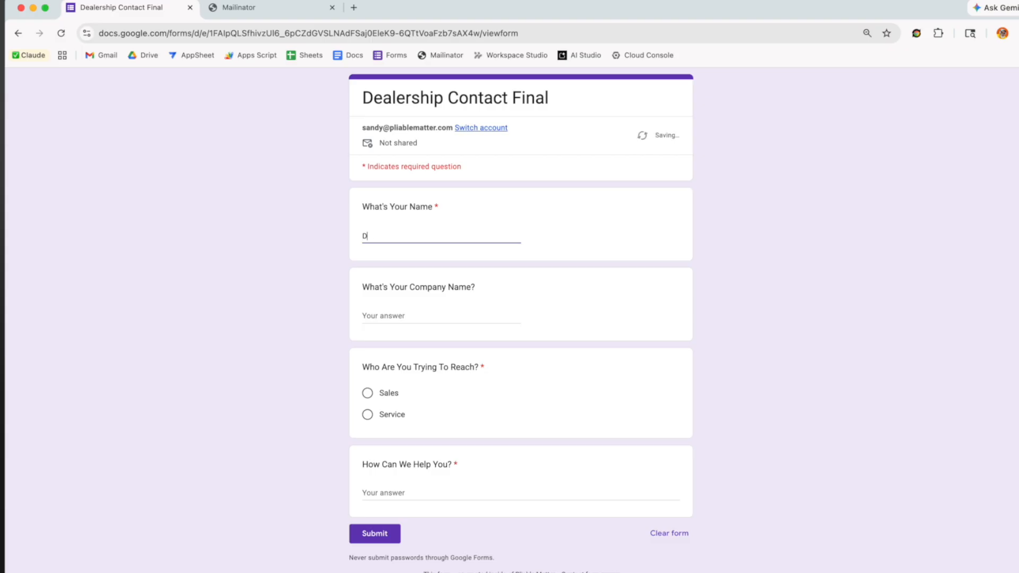
pyautogui.write('oug')
pyautogui.press('Tab')
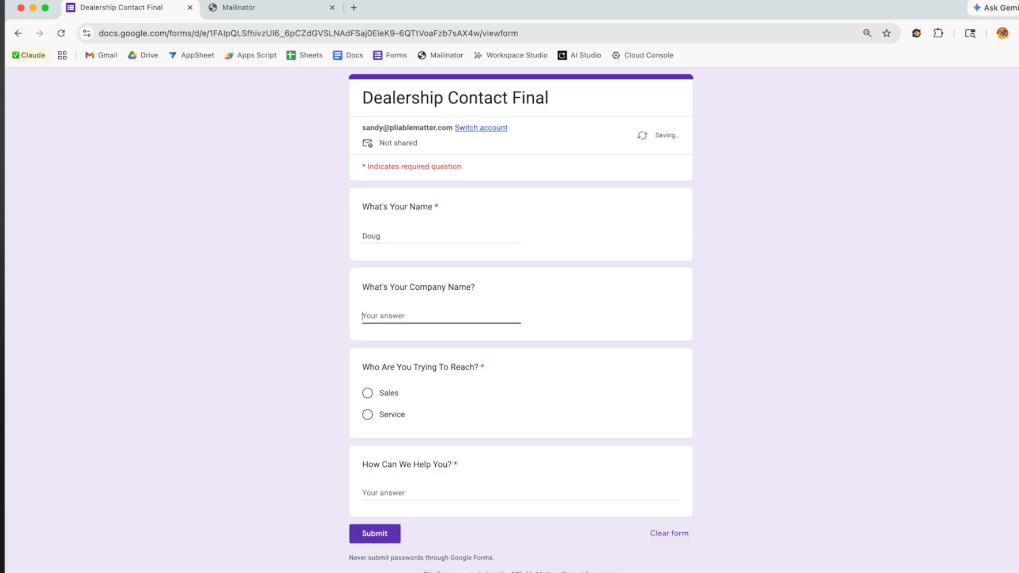
pyautogui.write('Rental Co')
# Choose Sales, request 'I wanna buy 15 vehicles for our company', and submit
pyautogui.click(367, 394)
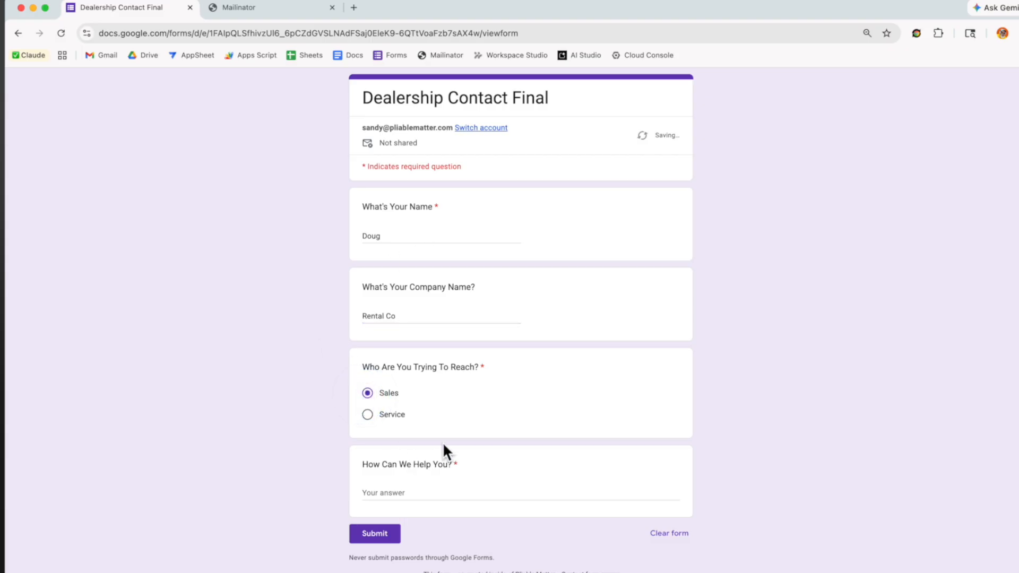
pyautogui.click(419, 491)
pyautogui.write('I wanna buy')
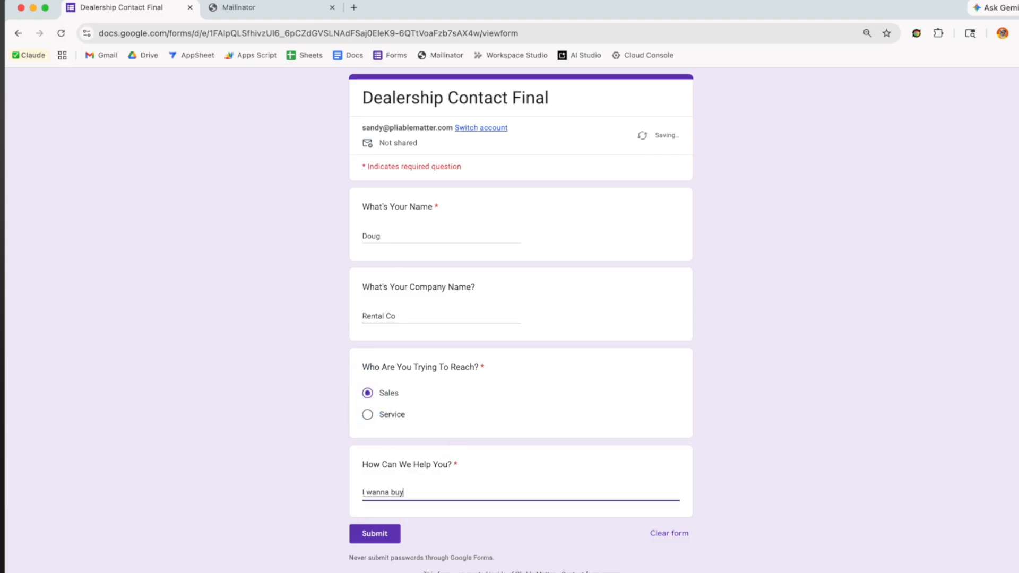
pyautogui.write(' 15 vehicles for our company')
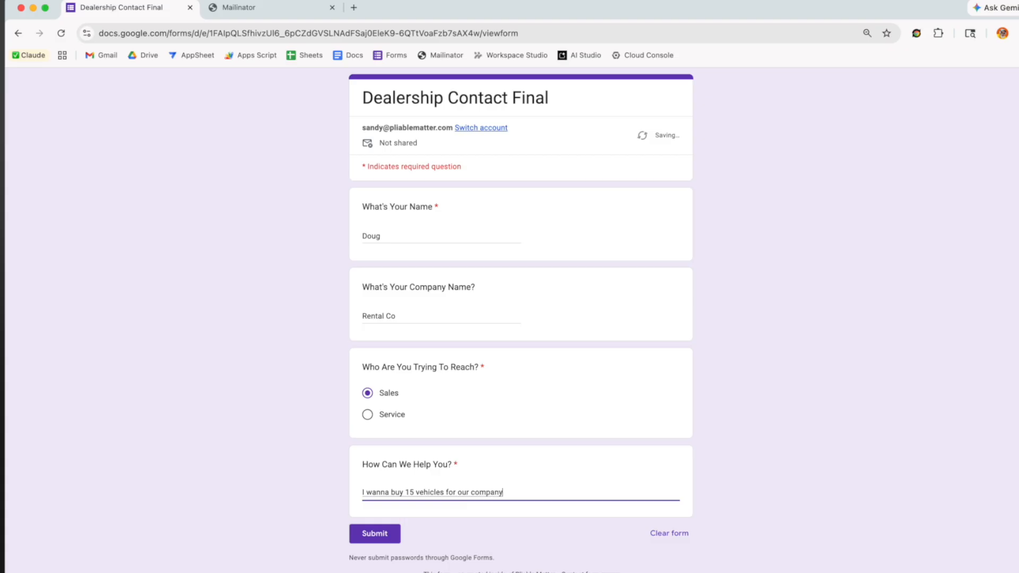
pyautogui.click(375, 539)
pyautogui.click(300, 11)
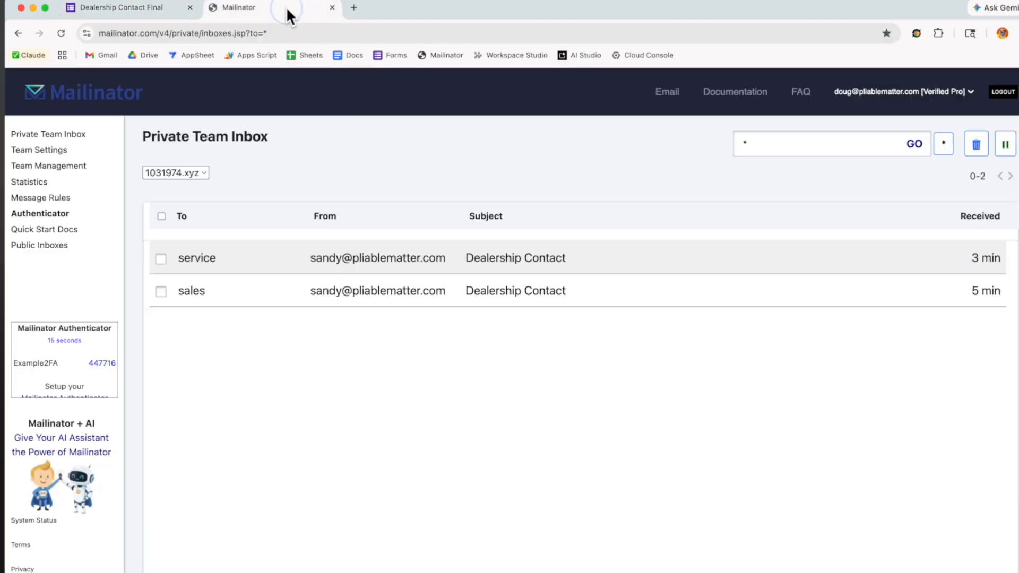
# Refresh the team inbox and view the new sales email, then the owner's copy
pyautogui.click(41, 136)
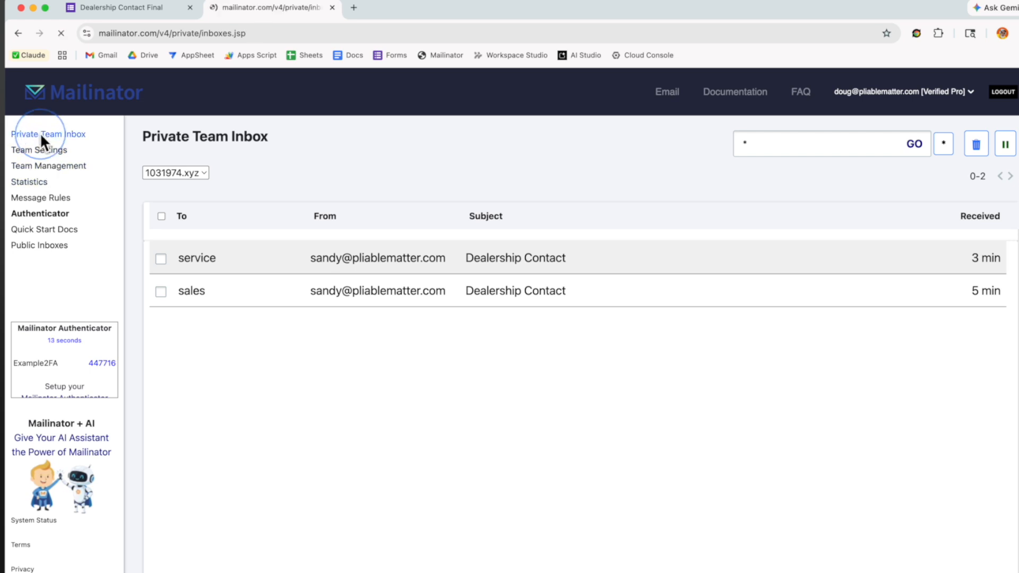
pyautogui.click(373, 296)
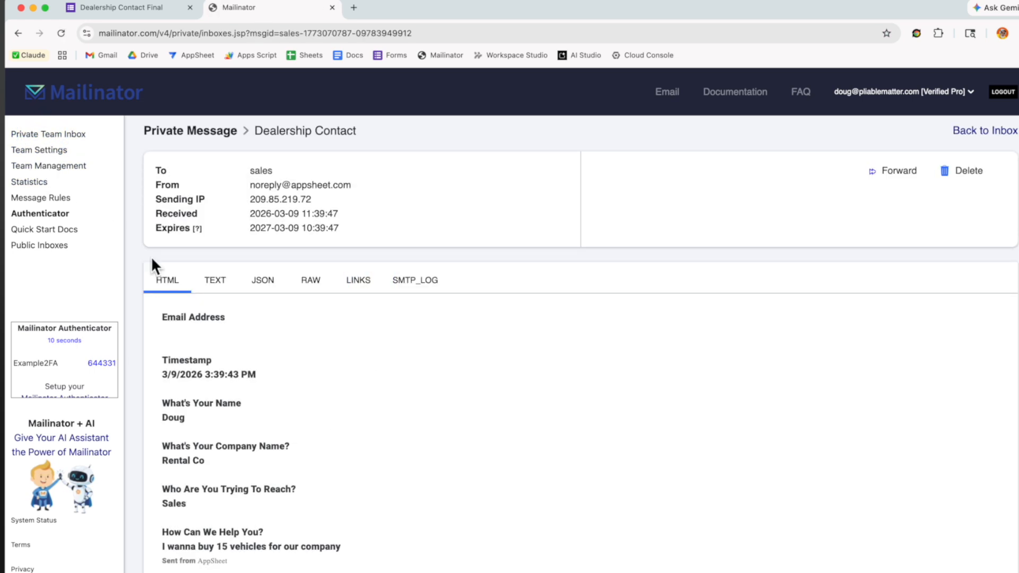
pyautogui.click(16, 33)
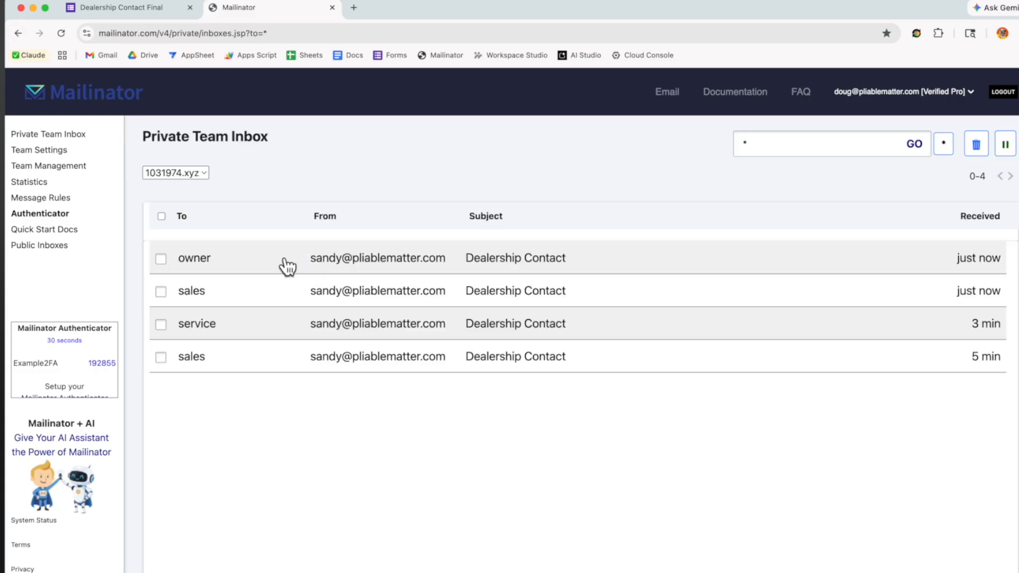
pyautogui.click(287, 265)
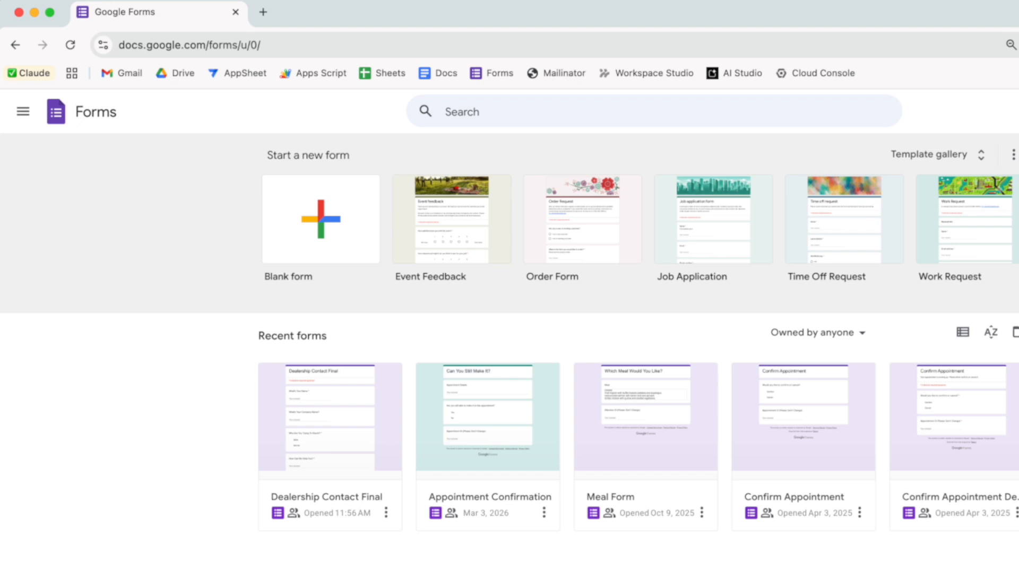
# Create a blank form titled 'Dealership contact' with name and company name questions
pyautogui.click(358, 234)
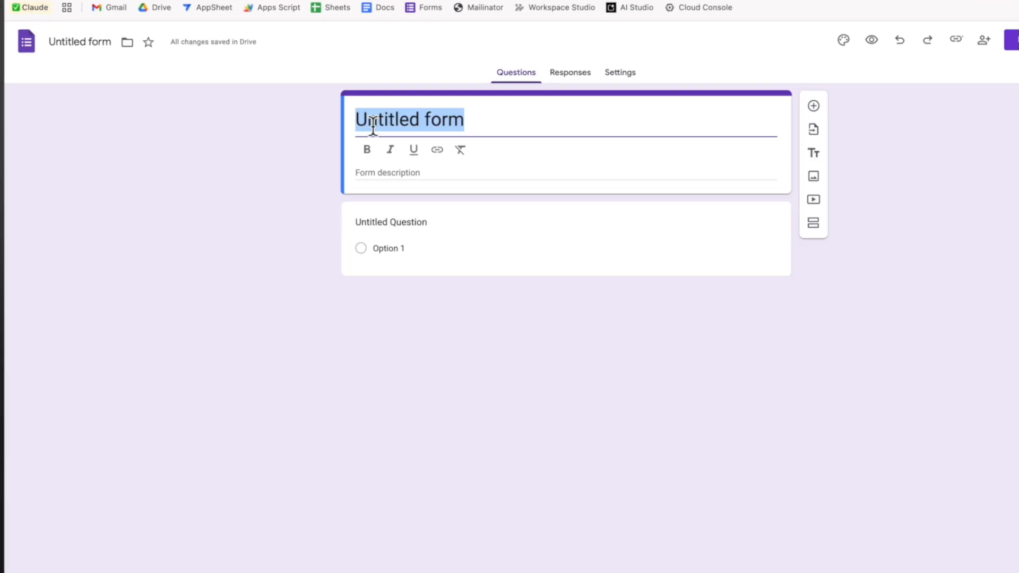
pyautogui.write('Dealership contact')
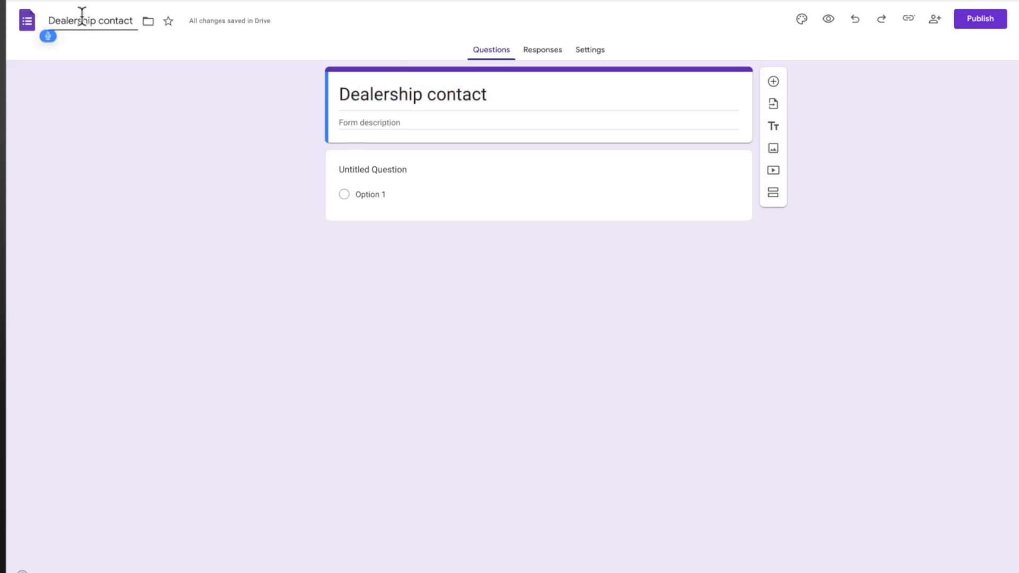
pyautogui.press('Tab')
pyautogui.press('Tab')
pyautogui.write("What's your name?")
pyautogui.click(702, 264)
pyautogui.click(774, 164)
pyautogui.write("What's your company name?")
# Add a required 'Who are you trying to contact?' multiple-choice question with Sales and Service
pyautogui.click(773, 247)
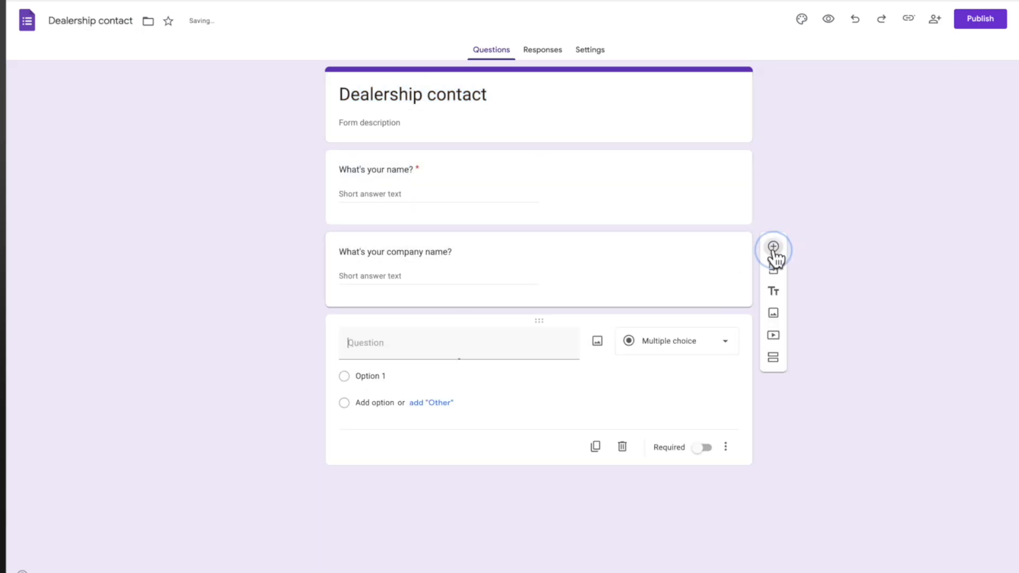
pyautogui.write('Who are you trying to contact?')
pyautogui.click(677, 342)
pyautogui.click(679, 284)
pyautogui.write('Sales')
pyautogui.press('Return')
pyautogui.write('Service')
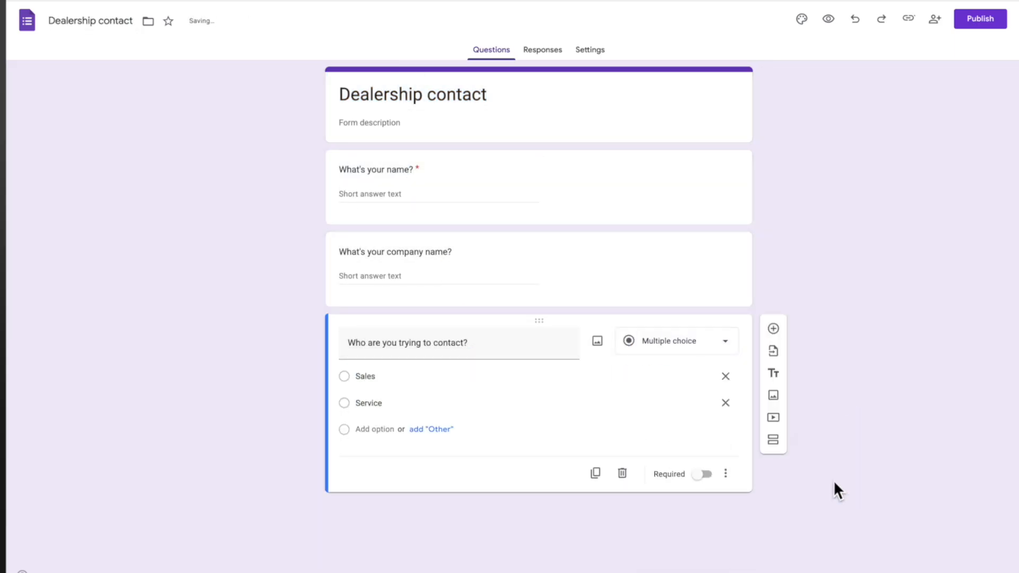
pyautogui.click(703, 474)
# Add the final question 'How can we help you?'
pyautogui.click(774, 329)
pyautogui.write('How can we help you?')
pyautogui.click(920, 164)
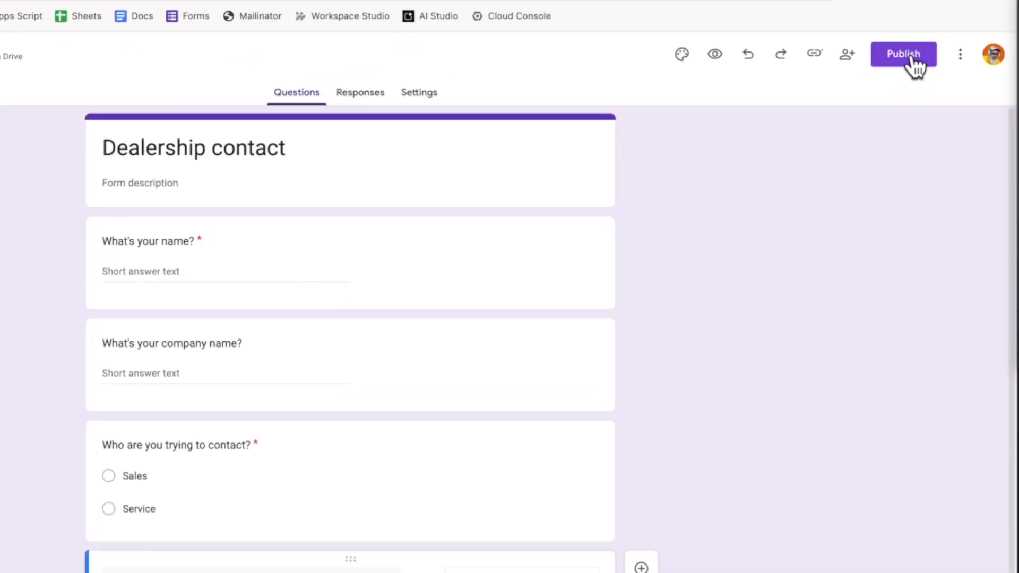
# Publish the form and load its shortened responder link in a new tab
pyautogui.click(913, 59)
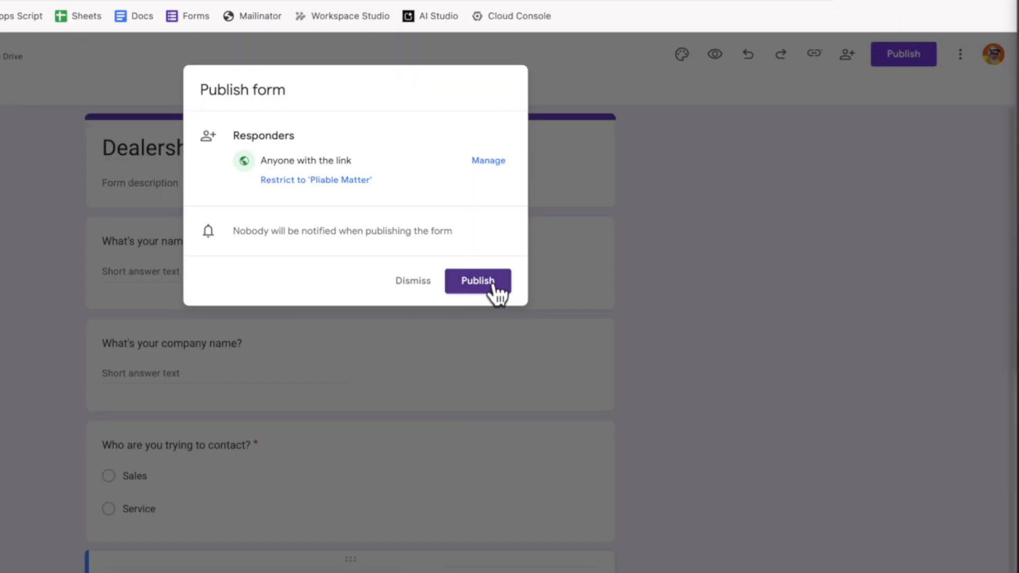
pyautogui.click(493, 286)
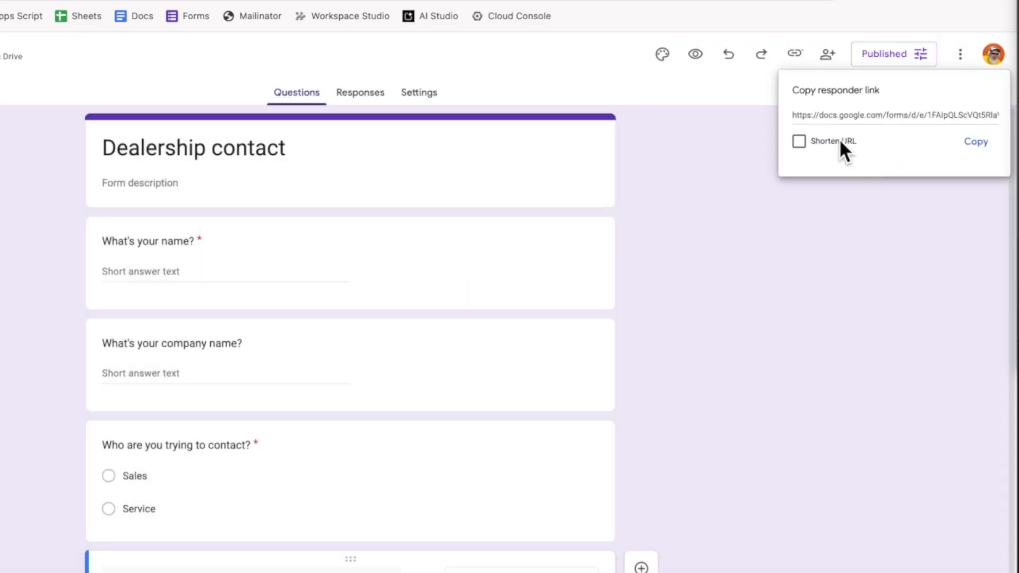
pyautogui.click(829, 142)
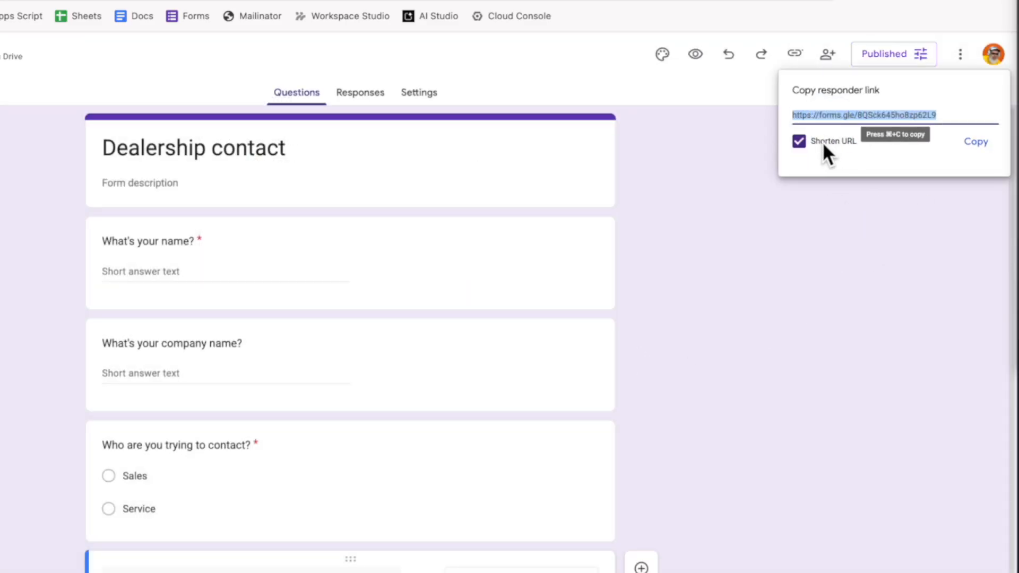
pyautogui.click(977, 145)
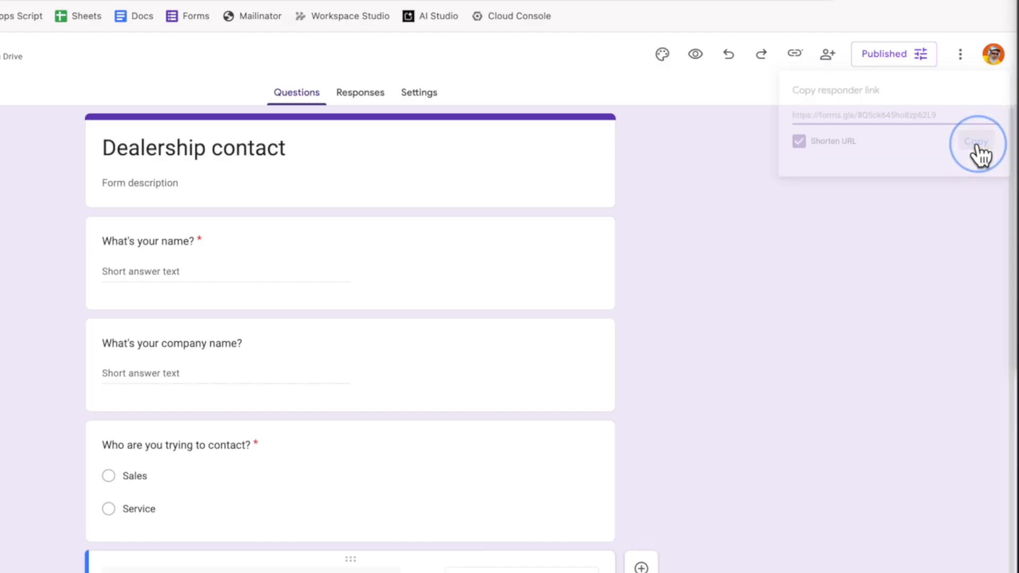
pyautogui.press('super+t')
pyautogui.press('super+v')
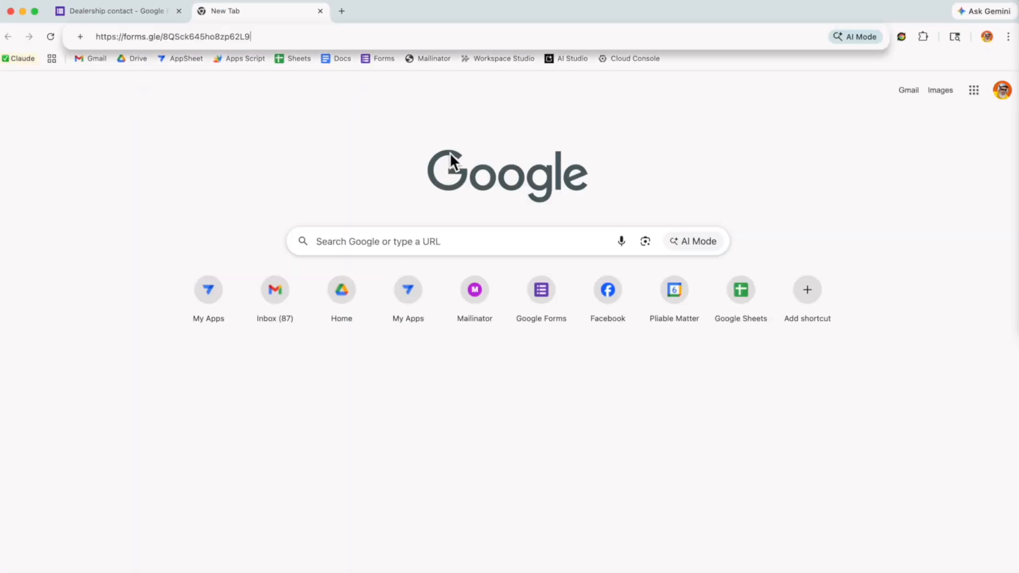
pyautogui.press('Return')
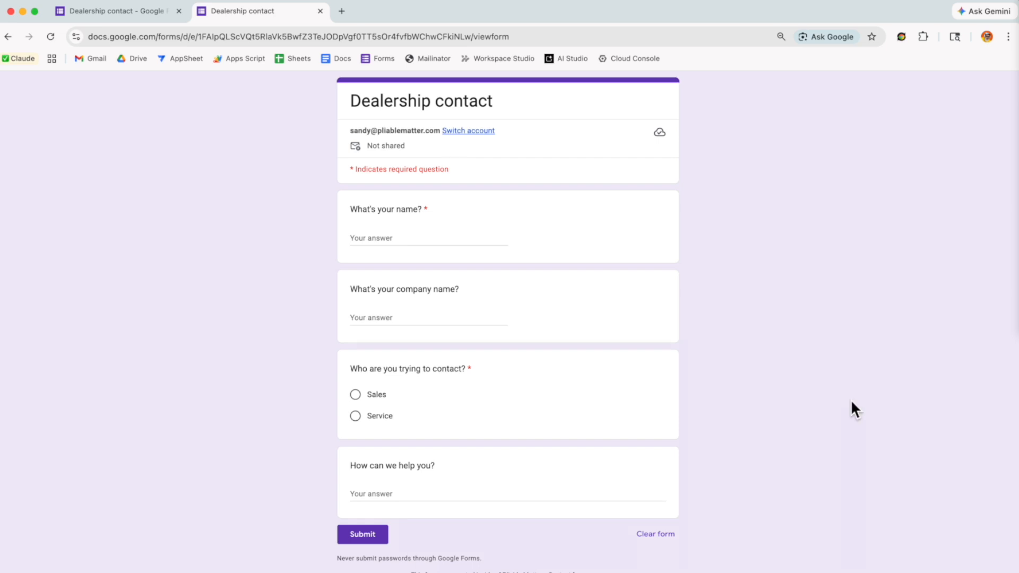
# Go to appsheet.com in a new tab
pyautogui.press('super+t')
pyautogui.write('appsheet.com')
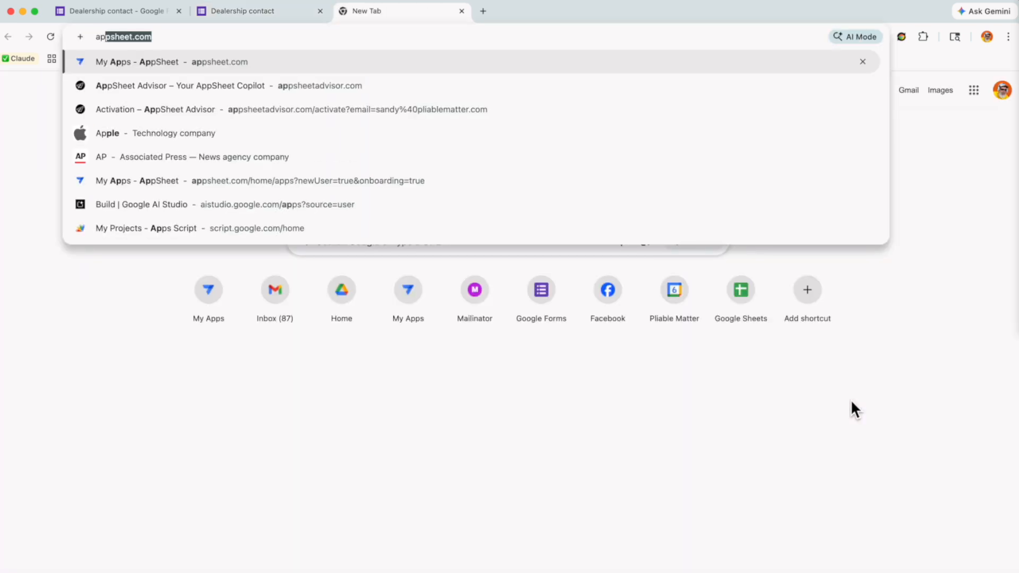
pyautogui.press('Return')
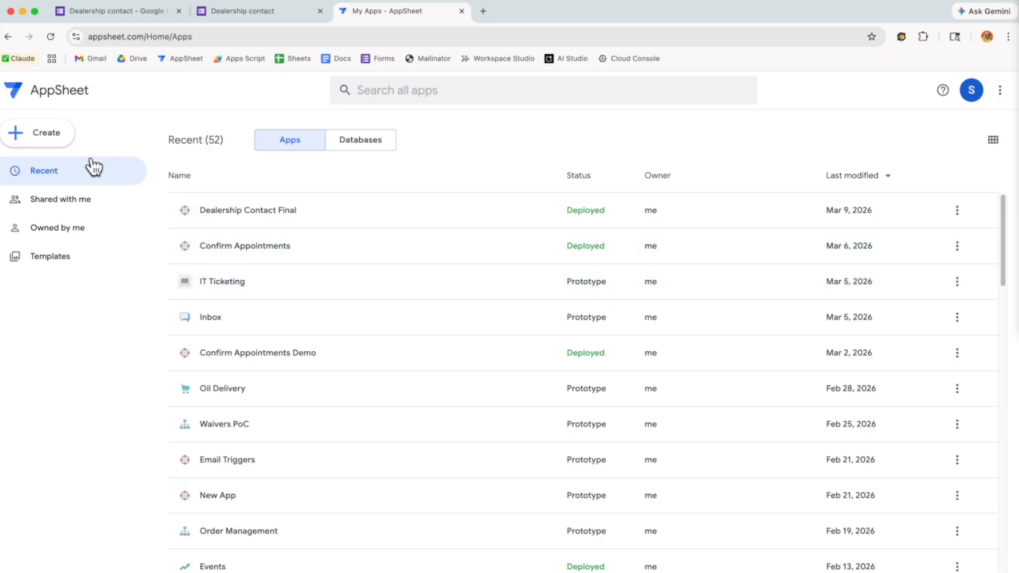
# Create a blank app named 'Dealership contact'
pyautogui.click(41, 145)
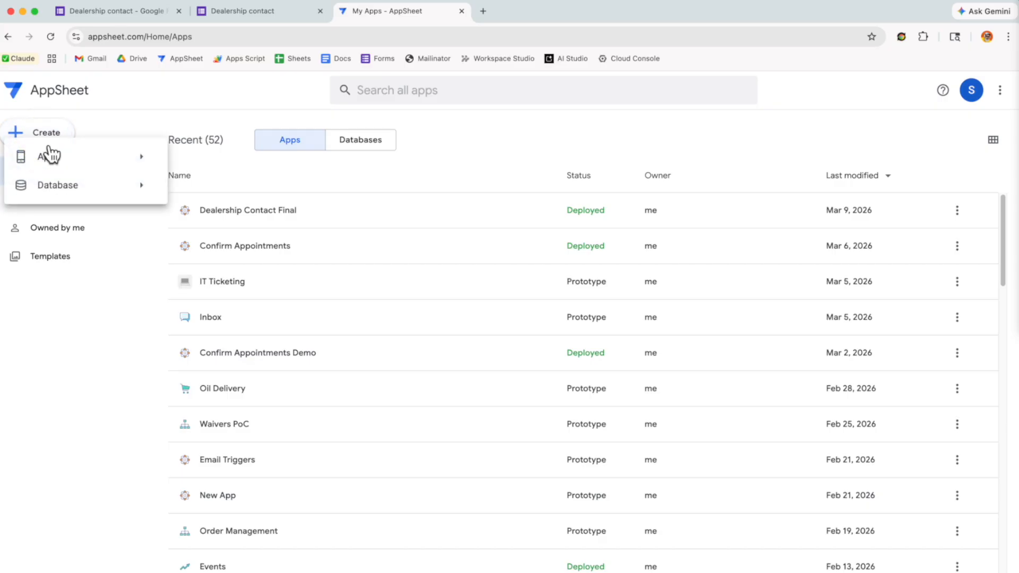
pyautogui.moveTo(55, 158)
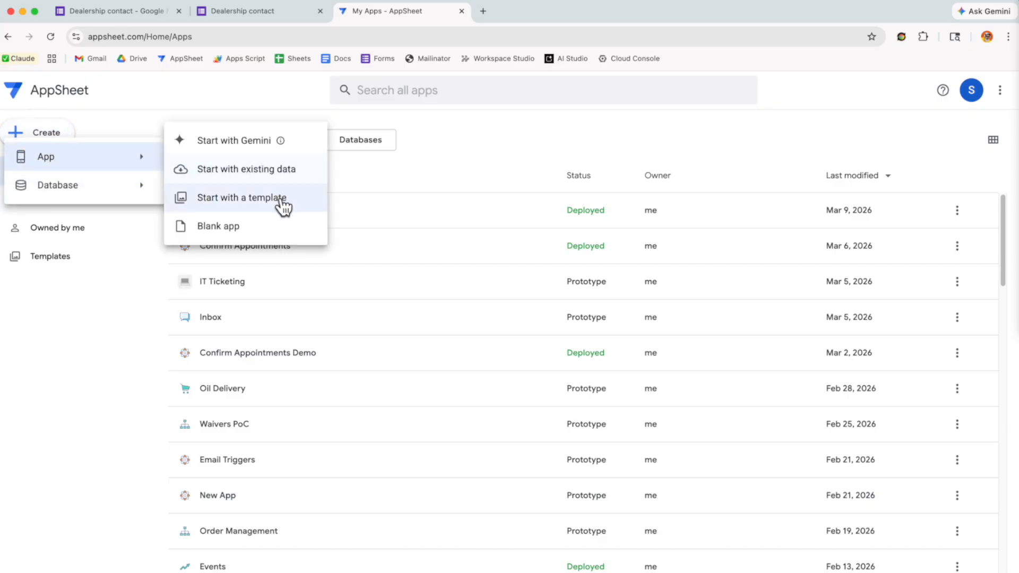
pyautogui.click(230, 228)
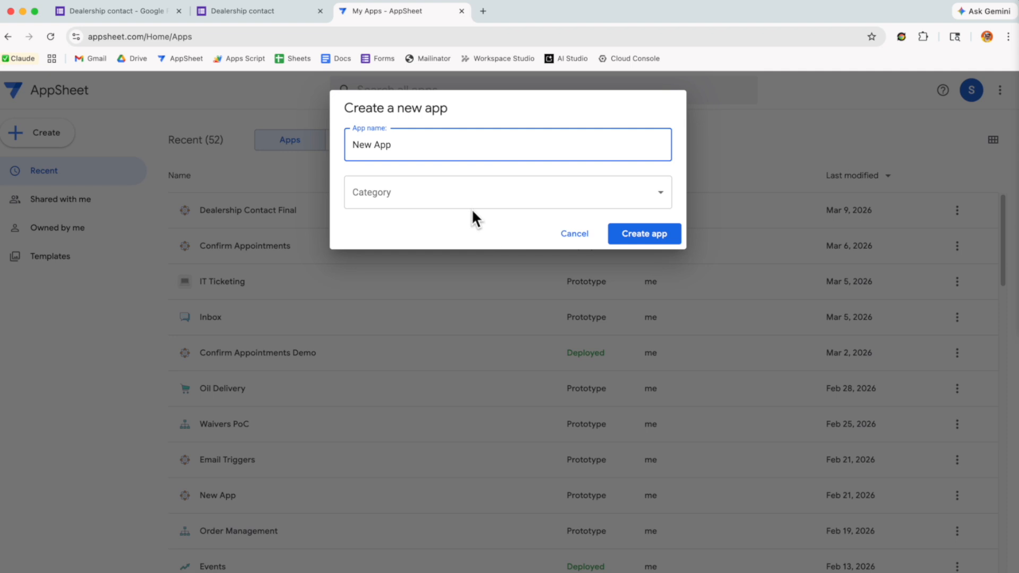
pyautogui.press('super+a')
pyautogui.press('BackSpace')
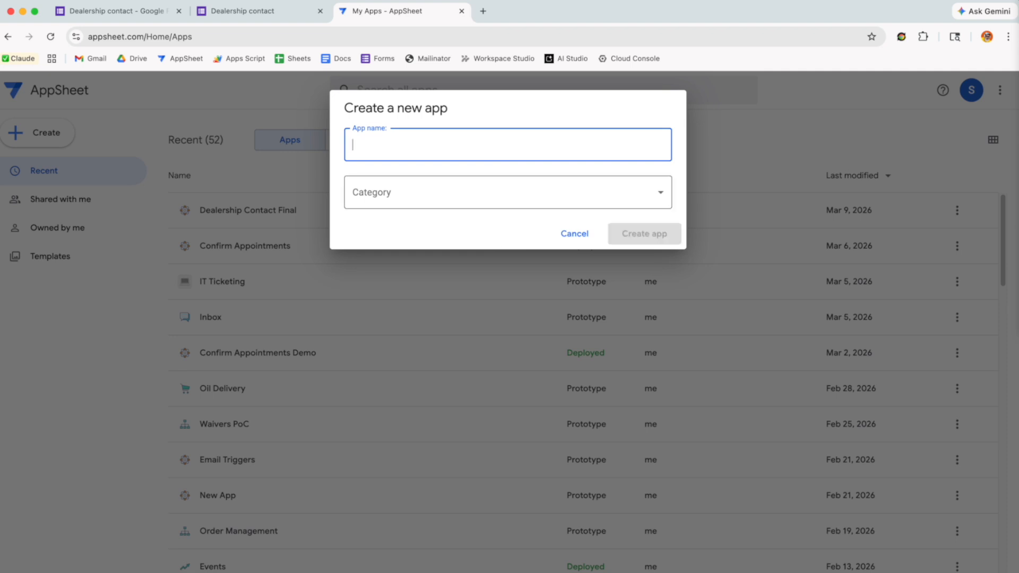
pyautogui.press('F5')
pyautogui.write('Dealership contact')
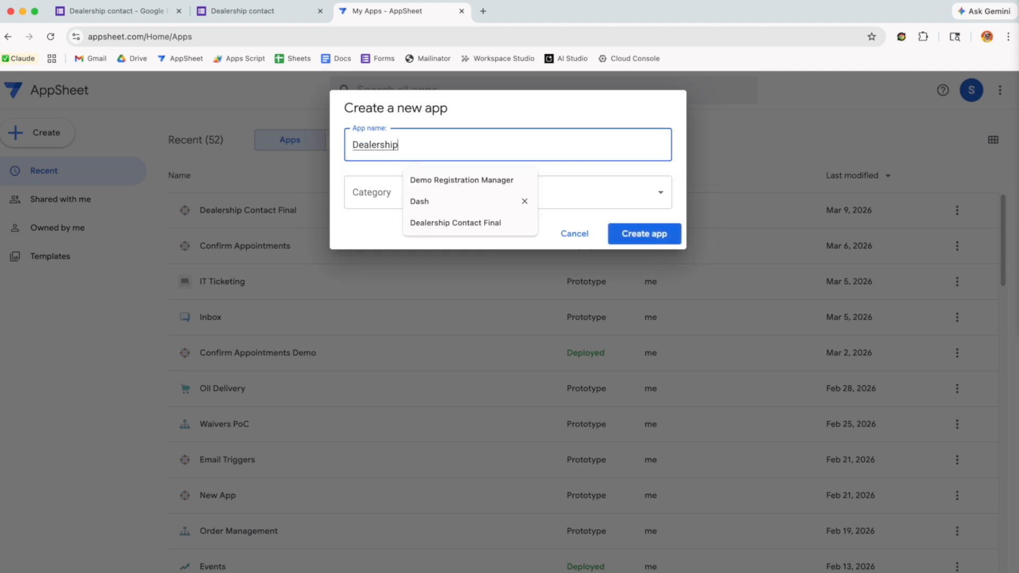
pyautogui.click(644, 232)
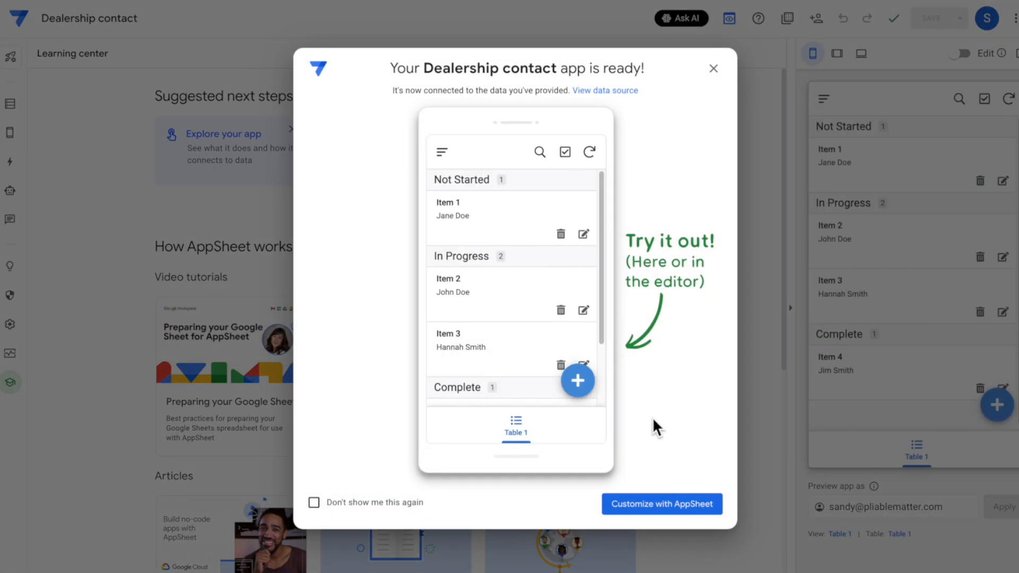
# Enter the editor and show Table 1's columns in the Data section
pyautogui.click(660, 503)
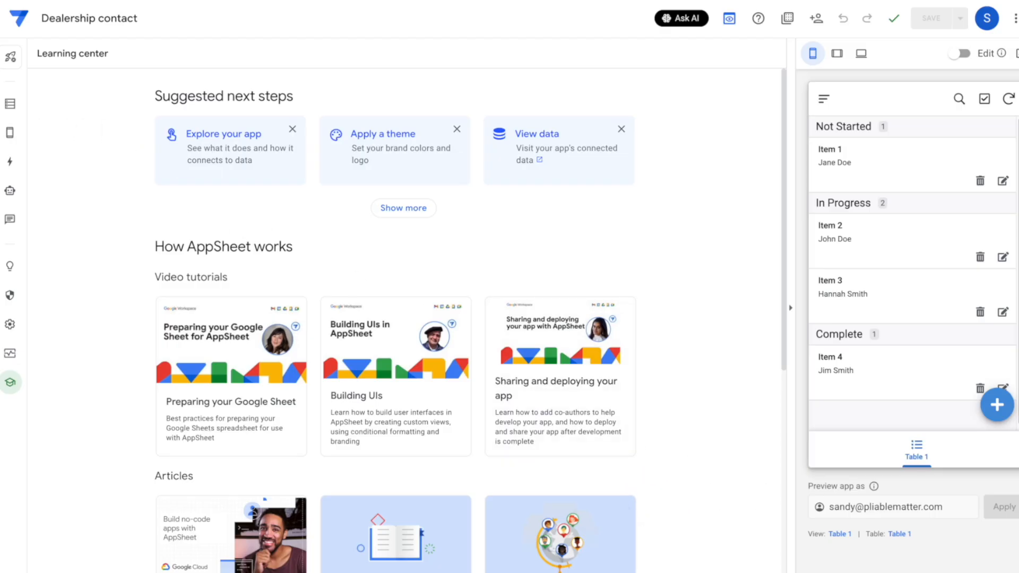
pyautogui.click(11, 104)
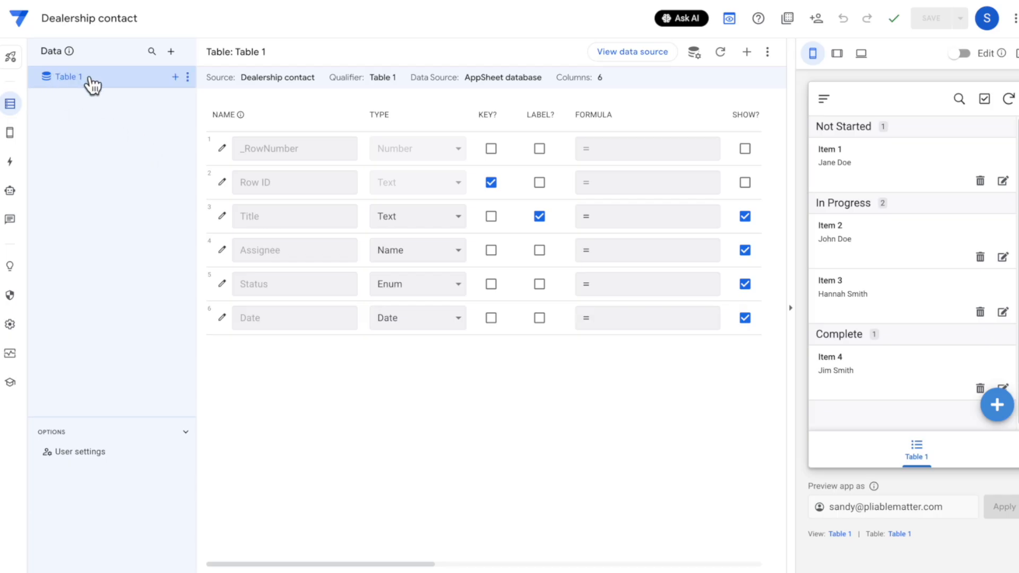
pyautogui.click(11, 131)
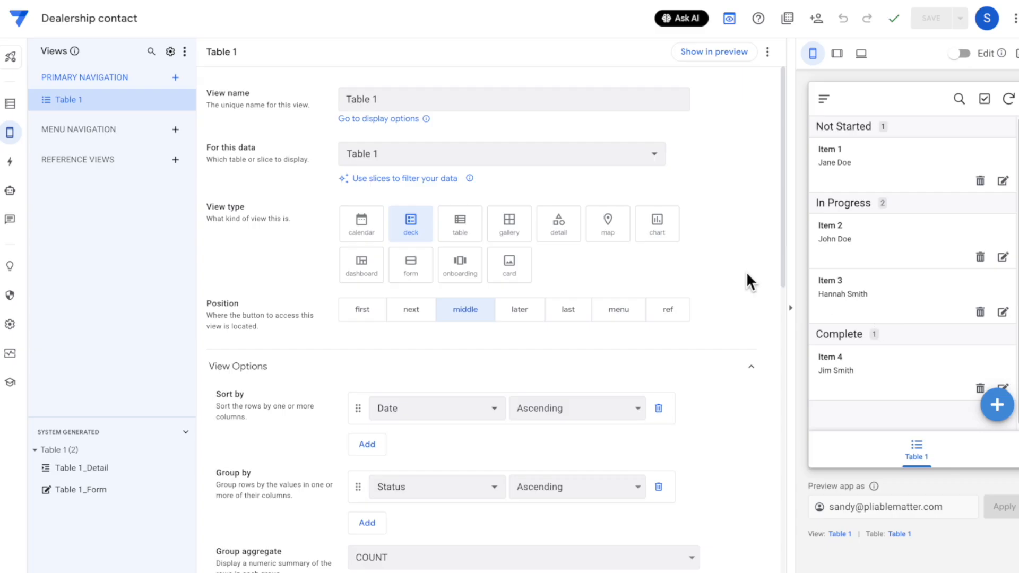
pyautogui.click(9, 110)
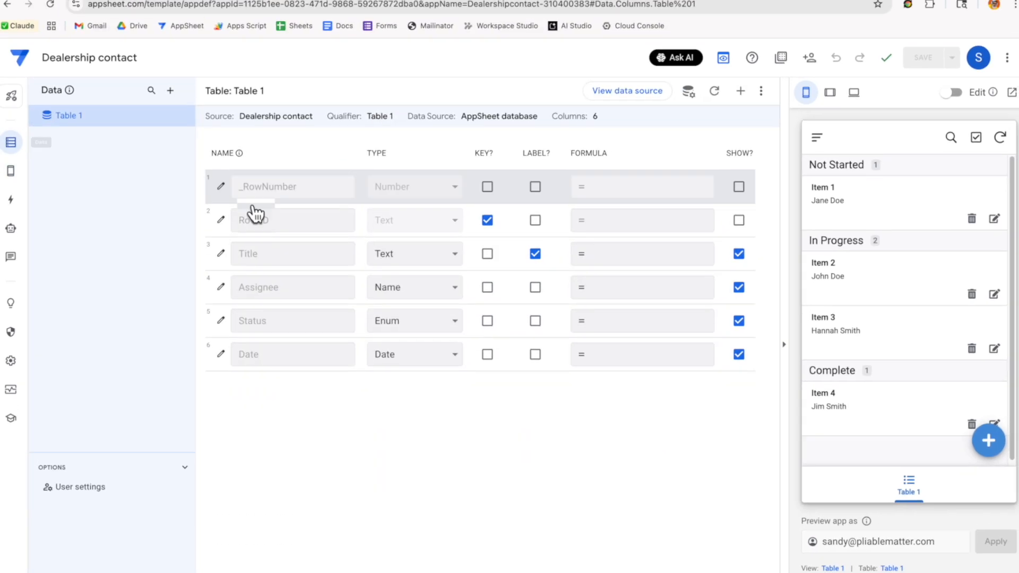
# Delete the Dealership contact database from AppSheet's Databases list and return to the app editor
pyautogui.click(634, 125)
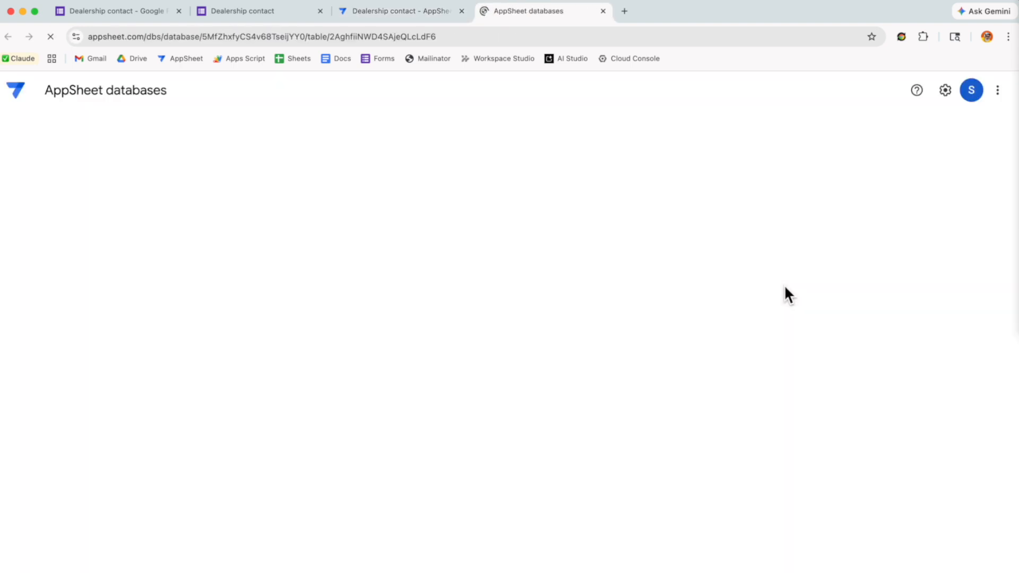
pyautogui.click(15, 91)
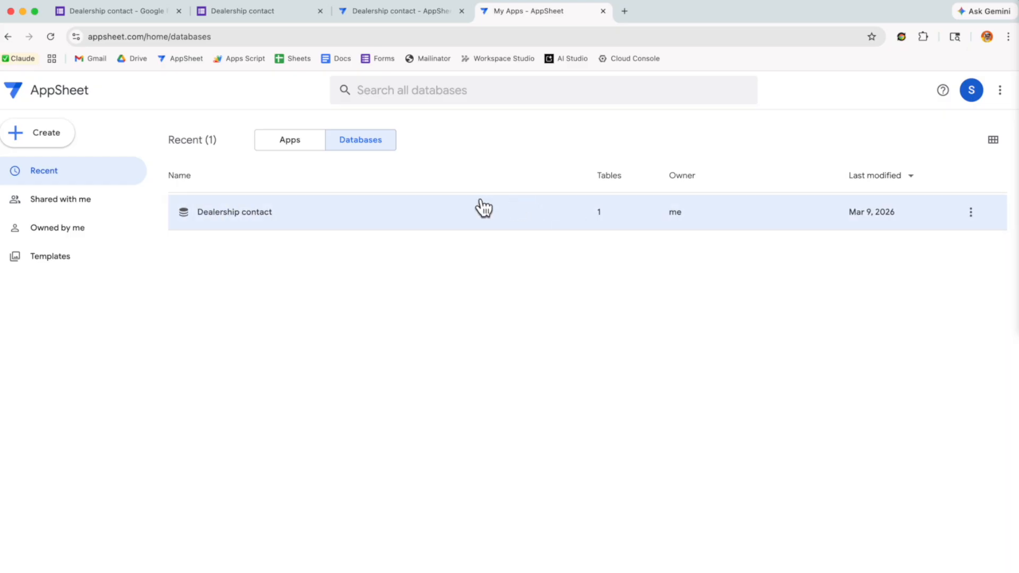
pyautogui.click(975, 218)
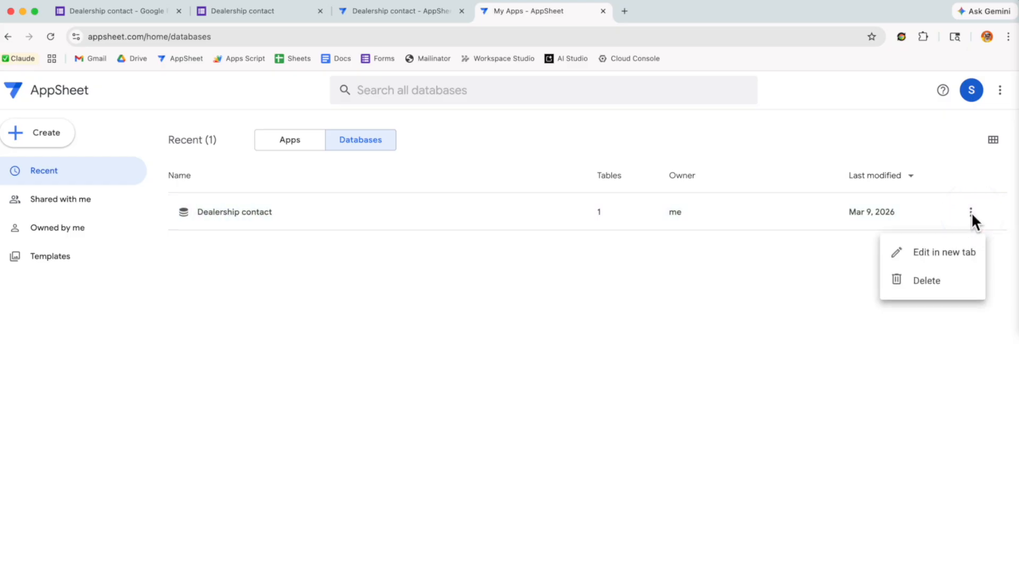
pyautogui.click(945, 282)
pyautogui.click(668, 170)
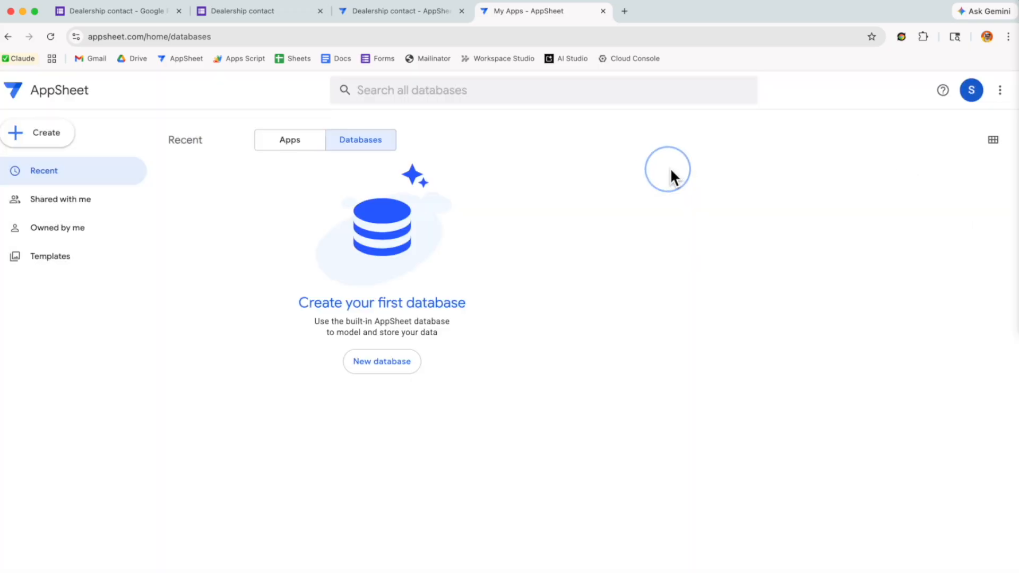
pyautogui.click(603, 11)
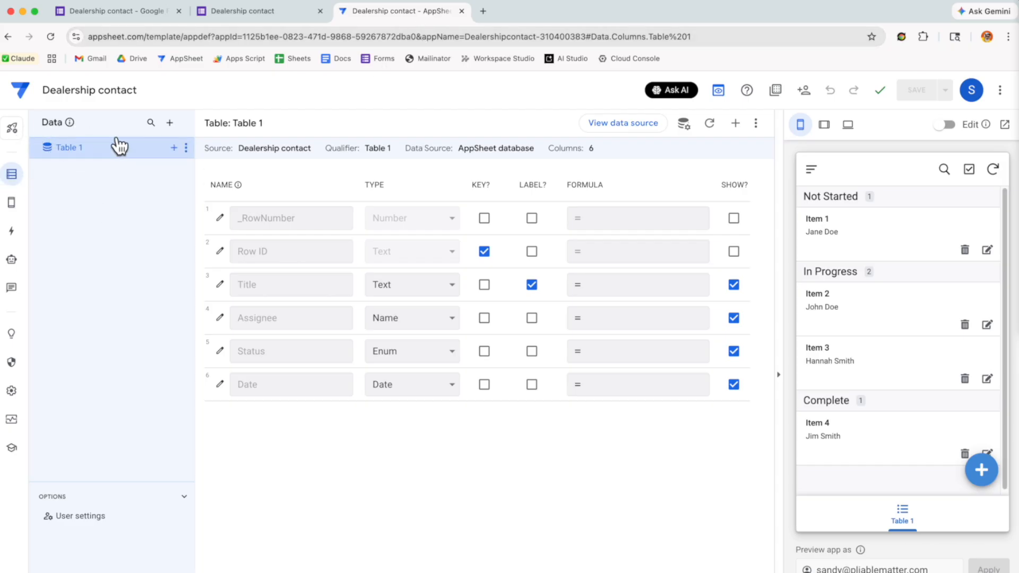
# Remove Table 1 from the app's data
pyautogui.click(186, 147)
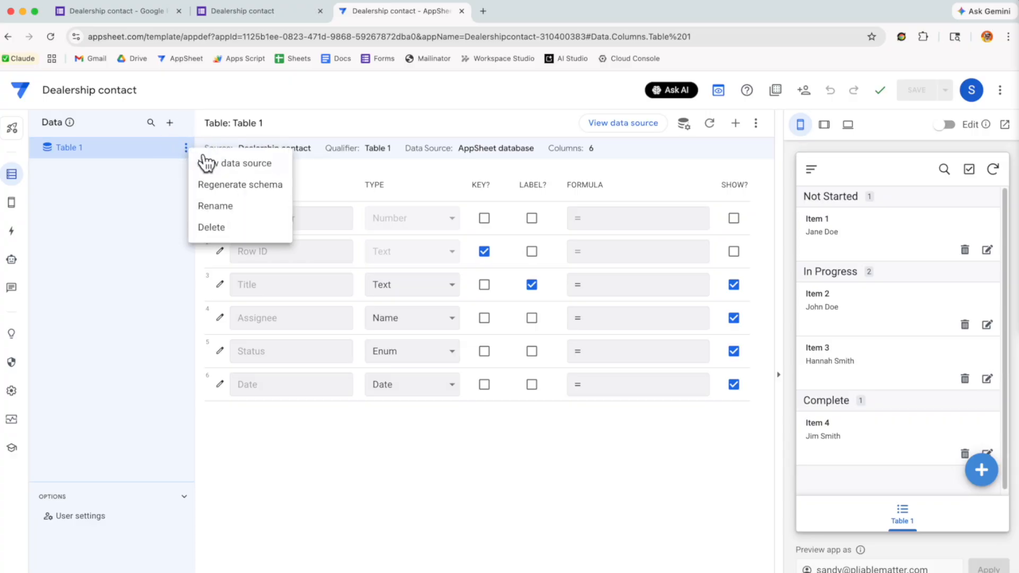
pyautogui.click(227, 228)
pyautogui.click(569, 213)
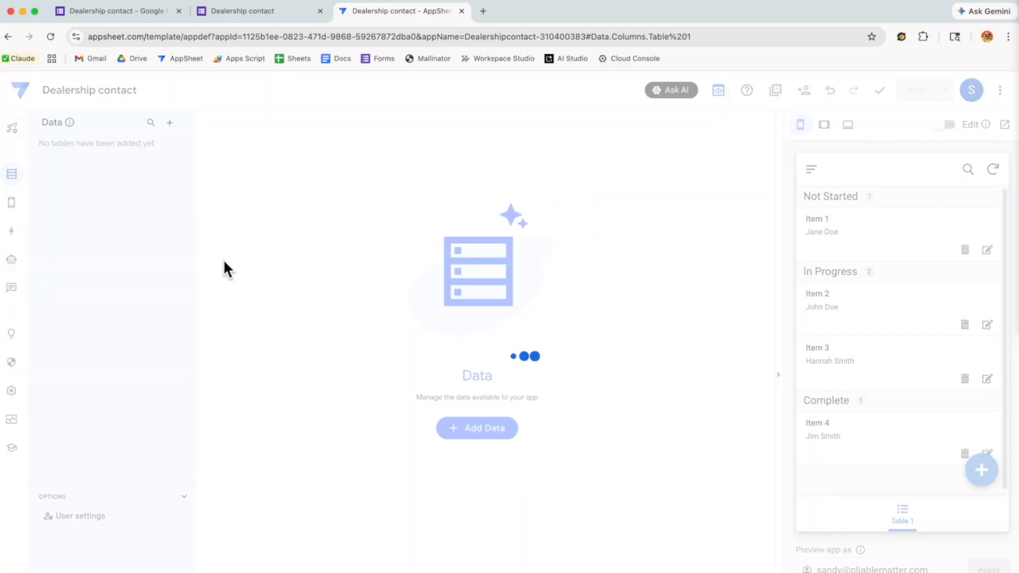
# Delete the Table 1 view and save the app
pyautogui.click(11, 202)
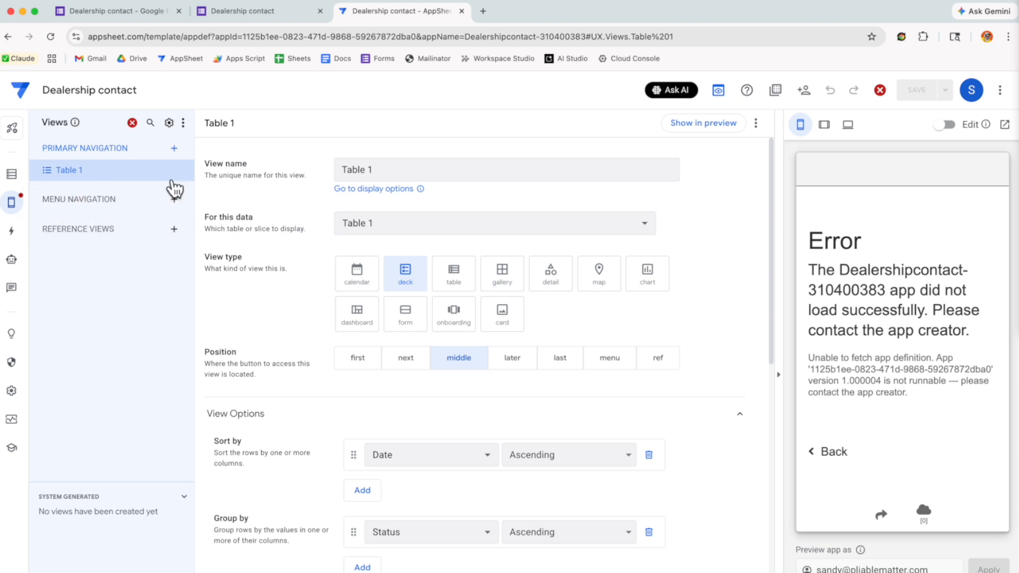
pyautogui.click(185, 170)
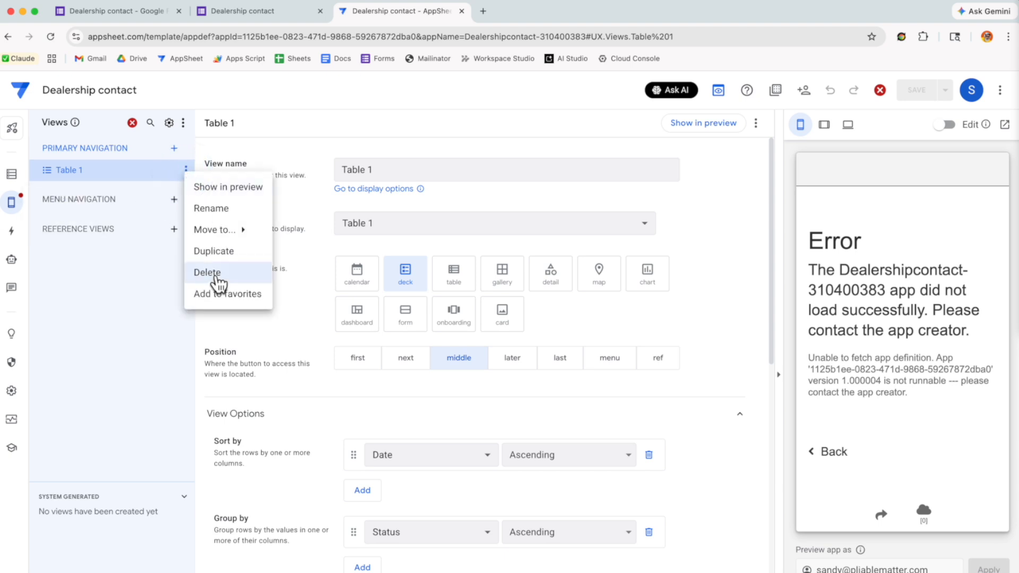
pyautogui.click(210, 272)
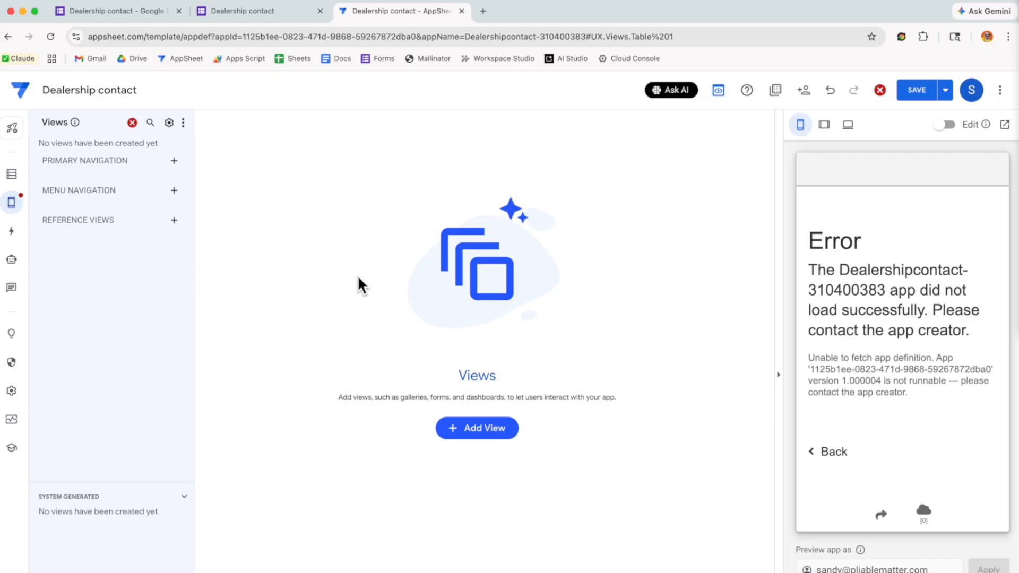
pyautogui.click(918, 94)
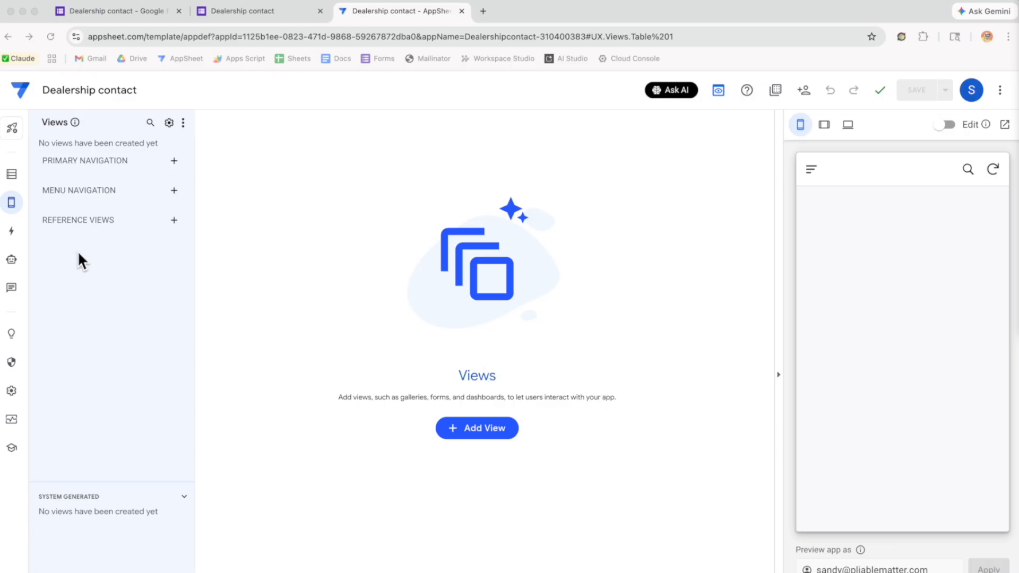
# Add the Dealership contact Google Form responses as a new data table
pyautogui.click(9, 175)
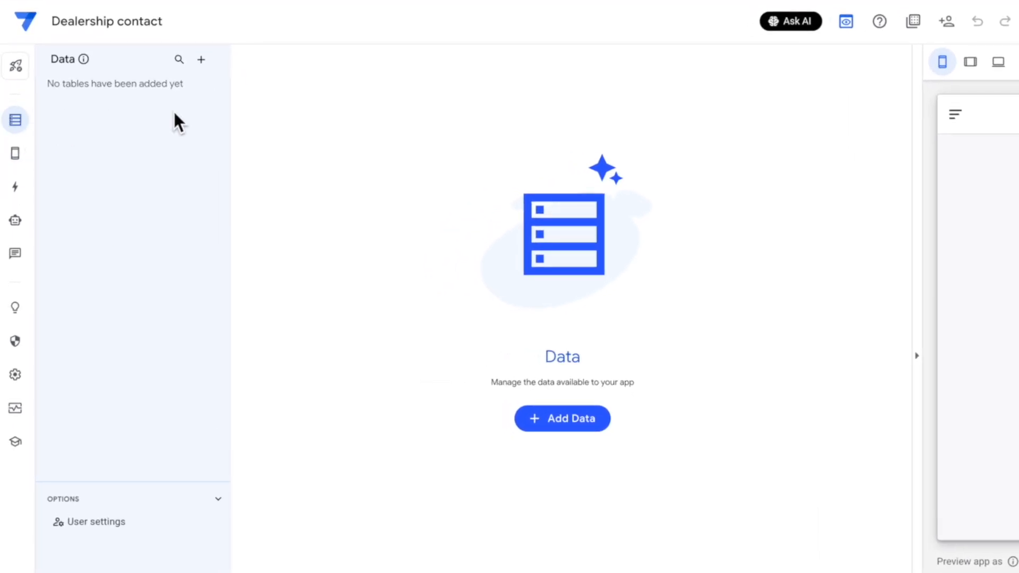
pyautogui.click(200, 58)
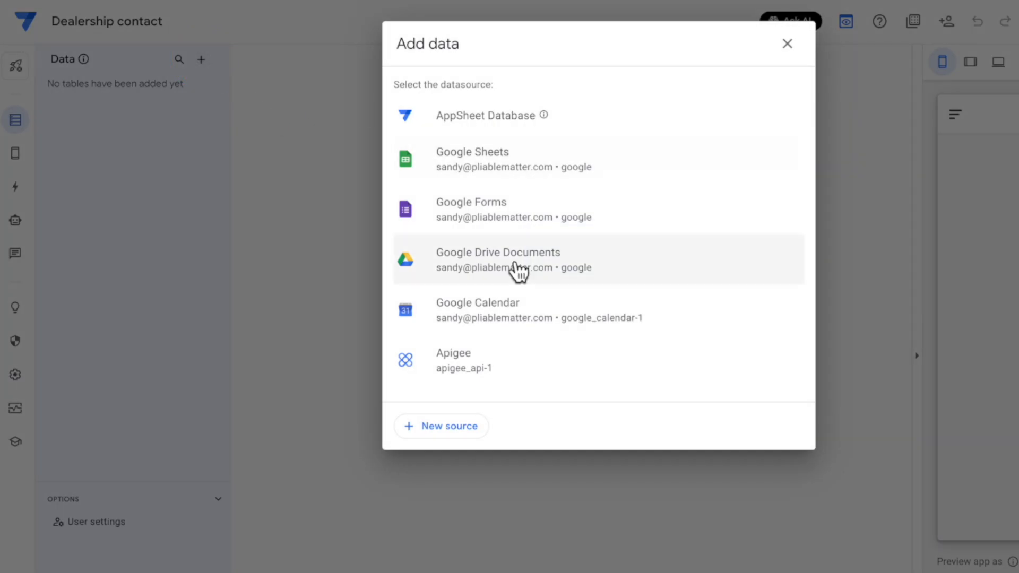
pyautogui.click(484, 210)
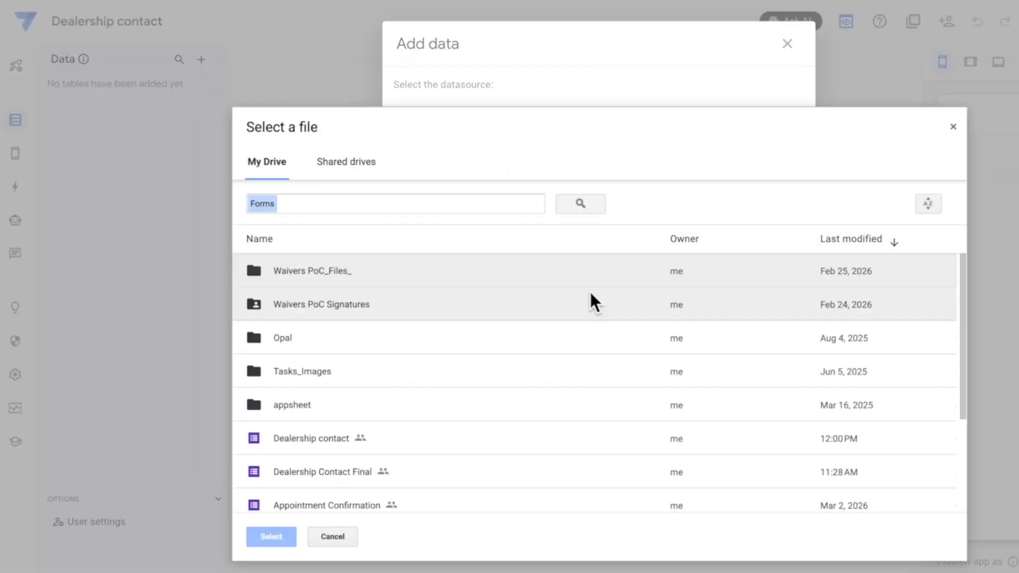
pyautogui.click(298, 437)
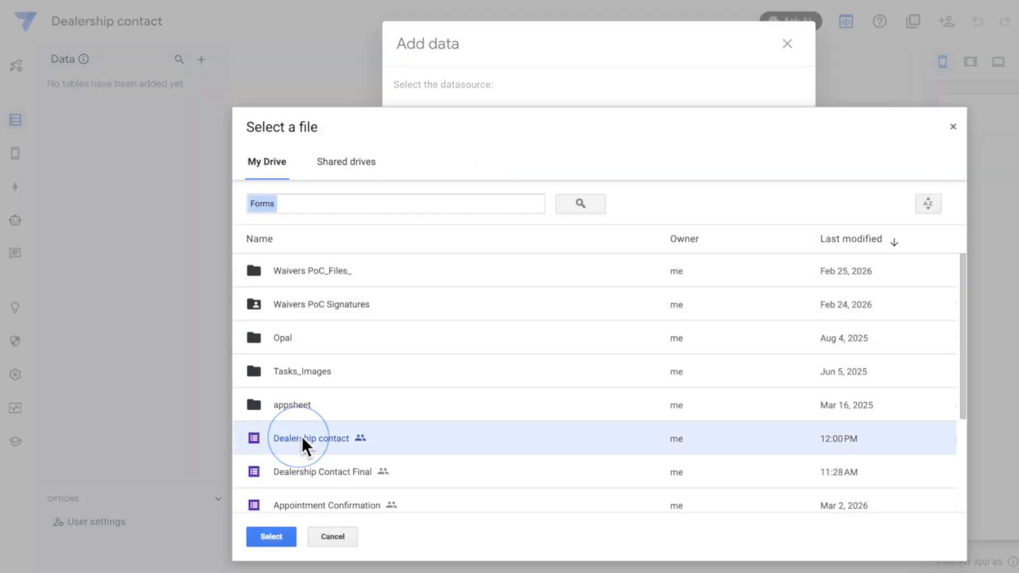
pyautogui.click(282, 535)
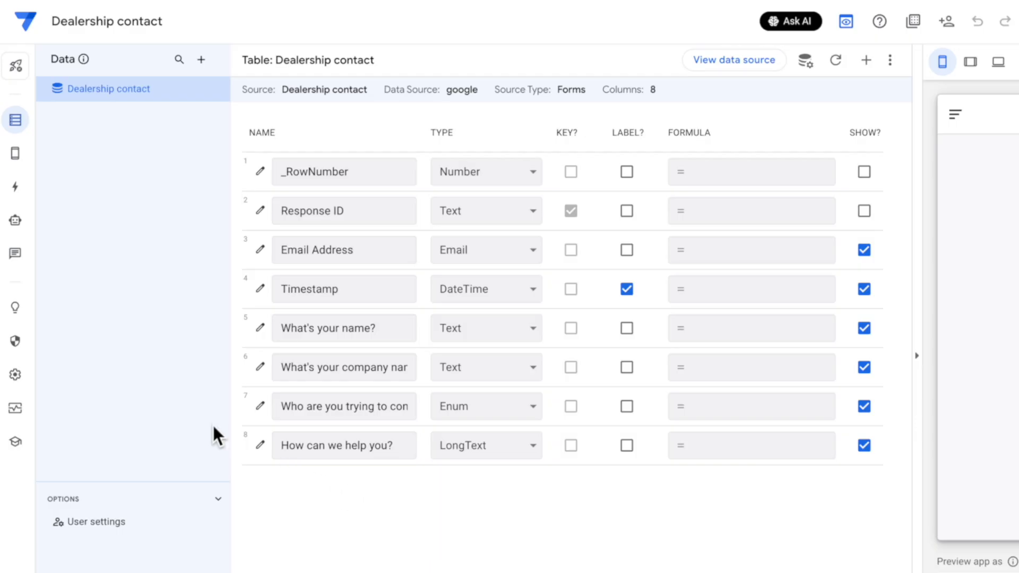
# Create a new blank bot in Automation
pyautogui.click(15, 221)
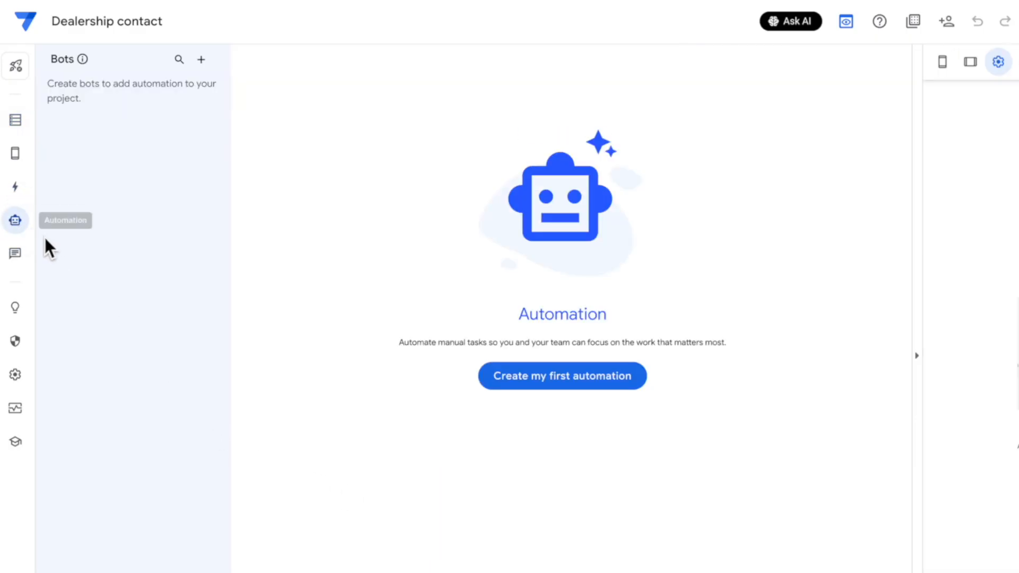
pyautogui.click(547, 381)
pyautogui.click(407, 442)
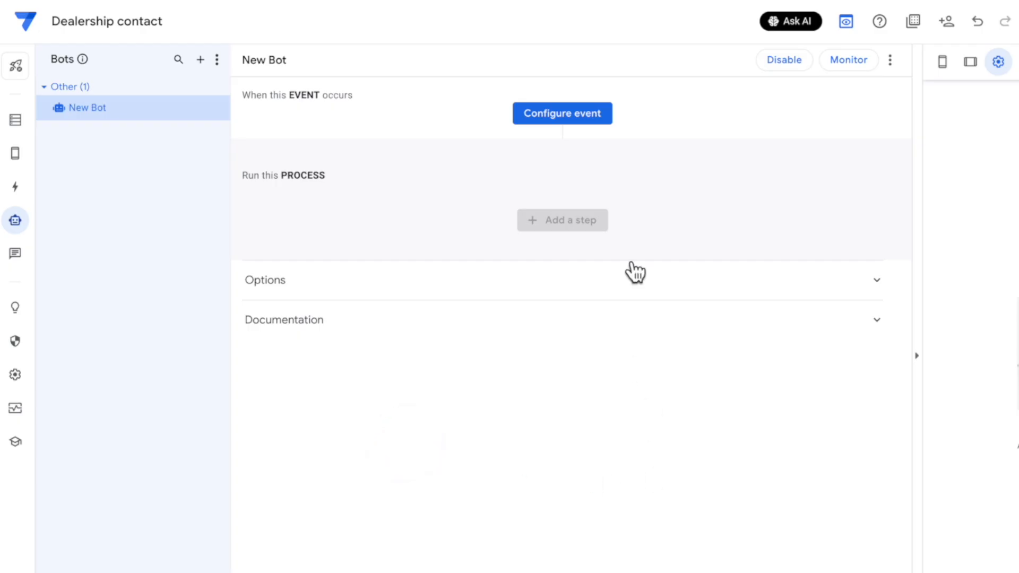
# Create a 'Response received' event triggered by Dealership contact form submissions
pyautogui.click(578, 117)
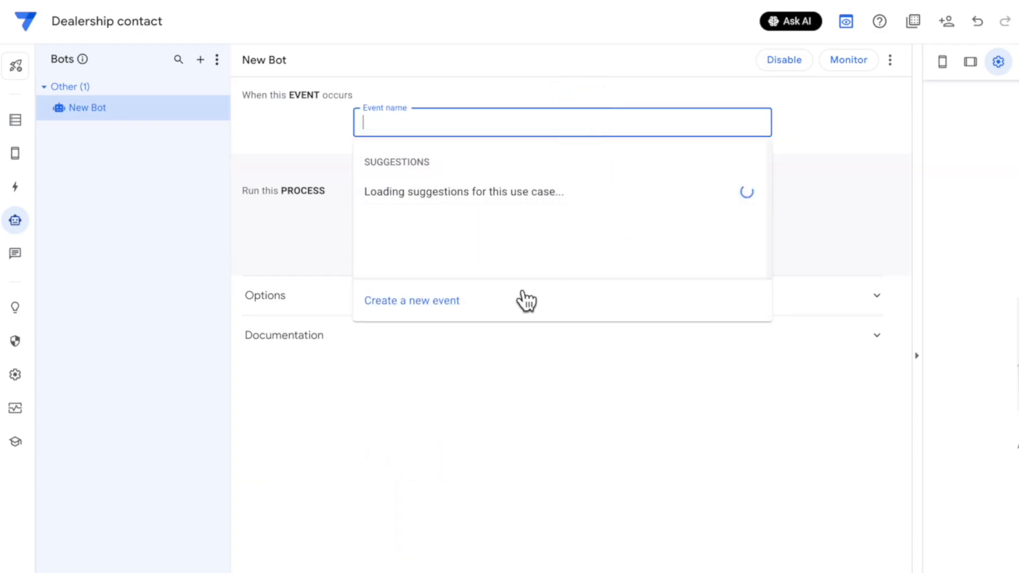
pyautogui.click(399, 301)
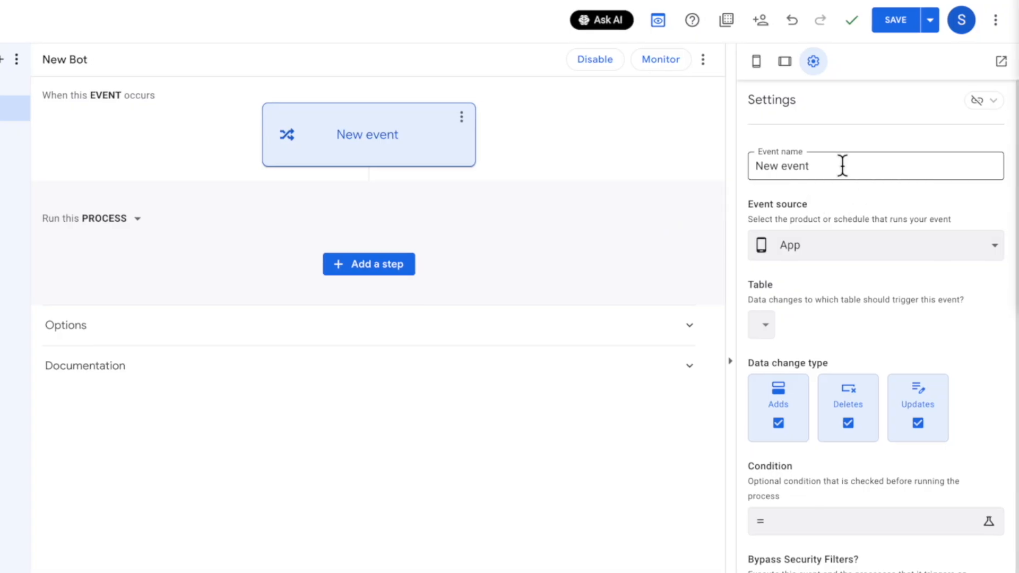
pyautogui.click(858, 164)
pyautogui.hotkey('ctrl', 'a')
pyautogui.write('Re')
pyautogui.press('BackSpace')
pyautogui.press('BackSpace')
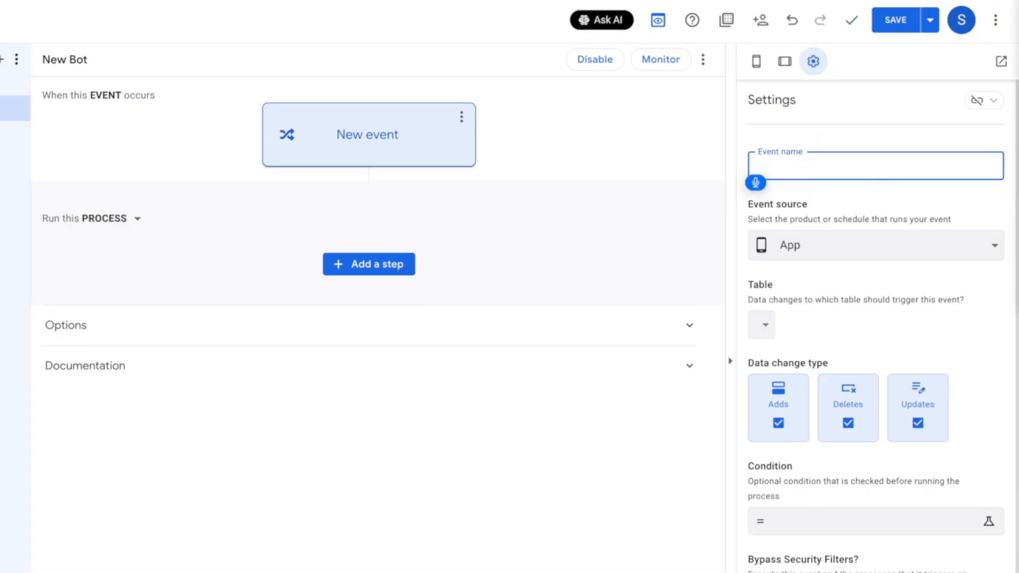
pyautogui.write('Response received')
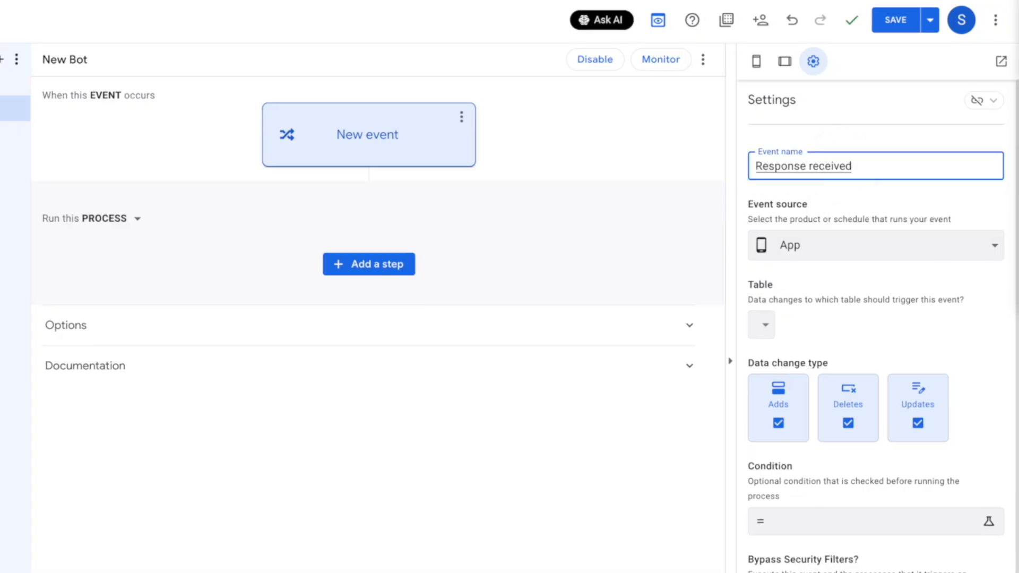
pyautogui.click(823, 256)
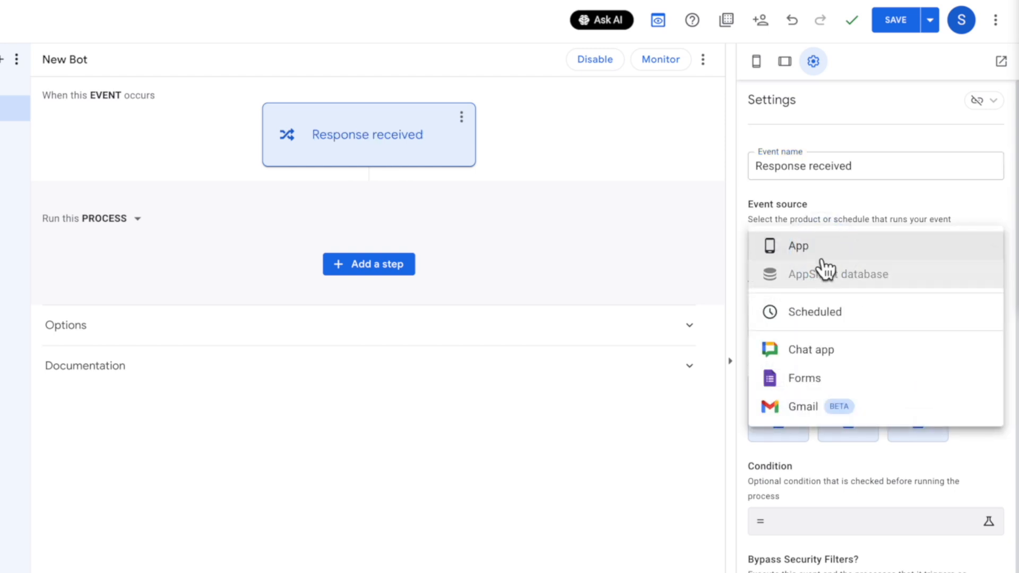
pyautogui.click(839, 381)
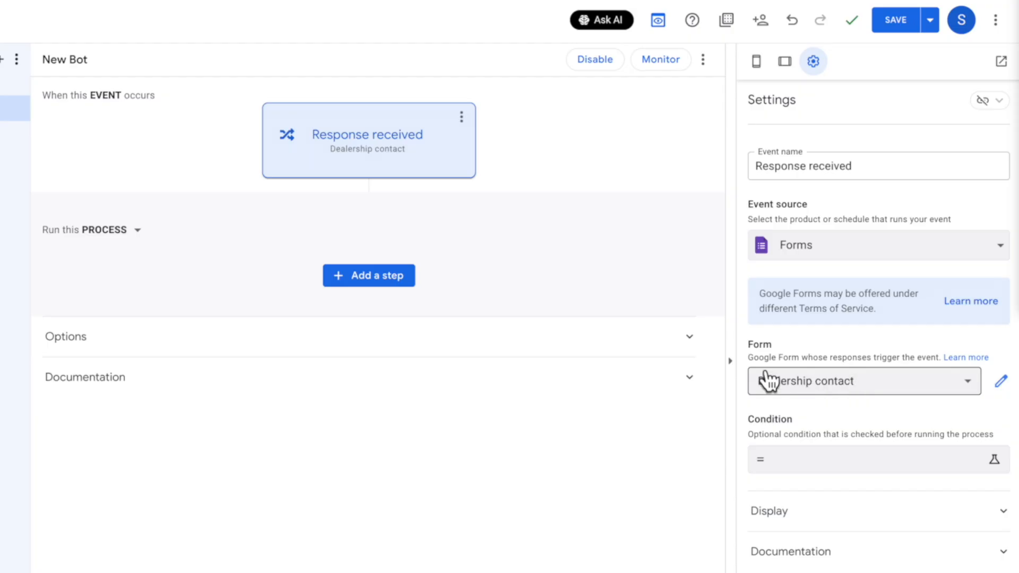
# Add a custom step to the bot and name it 'Send Email'
pyautogui.click(403, 284)
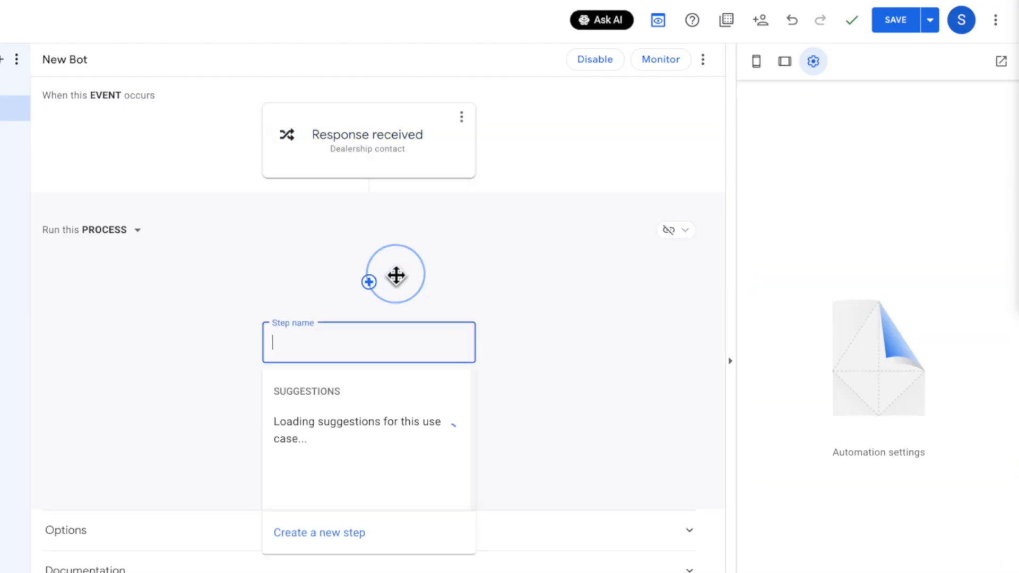
pyautogui.click(375, 532)
pyautogui.click(386, 354)
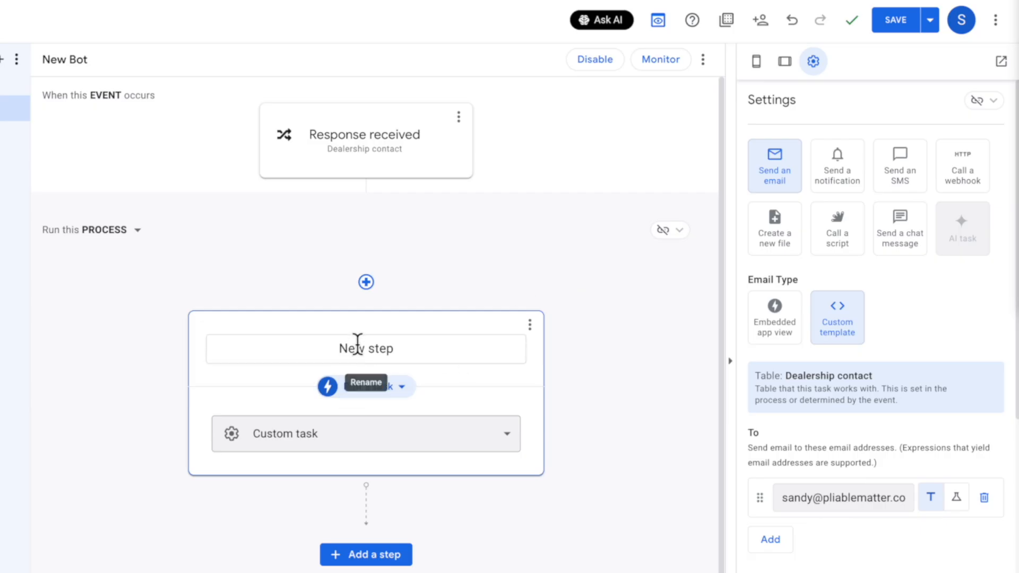
pyautogui.click(391, 346)
pyautogui.tripleClick(391, 346)
pyautogui.write('Send Email')
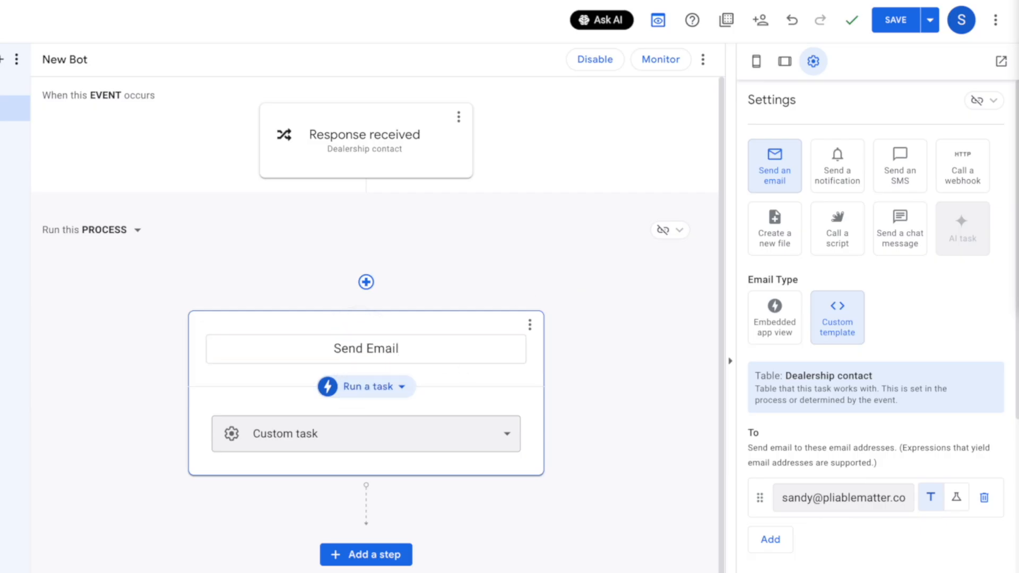
pyautogui.click(682, 231)
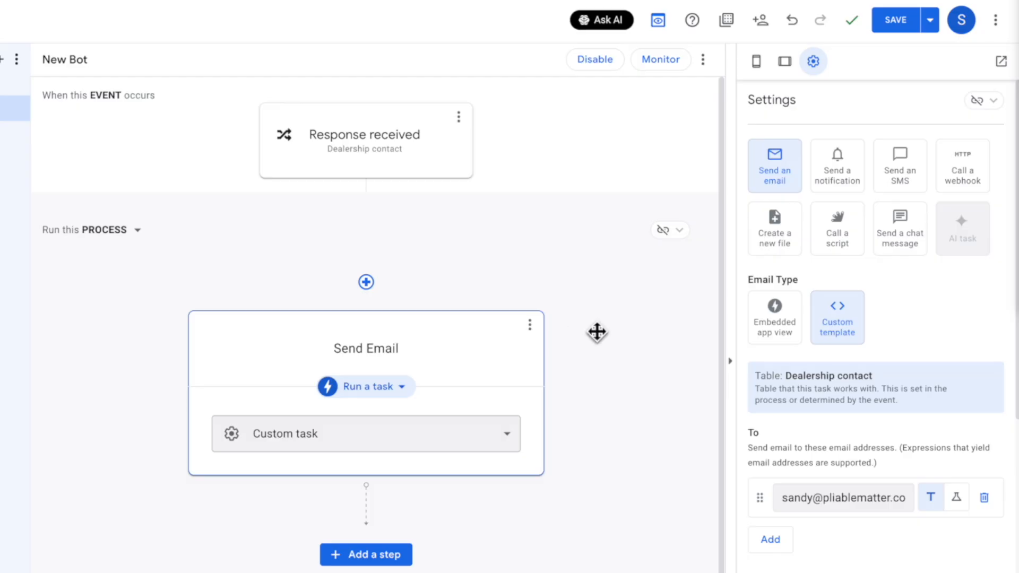
pyautogui.scroll(-2, 807, 391)
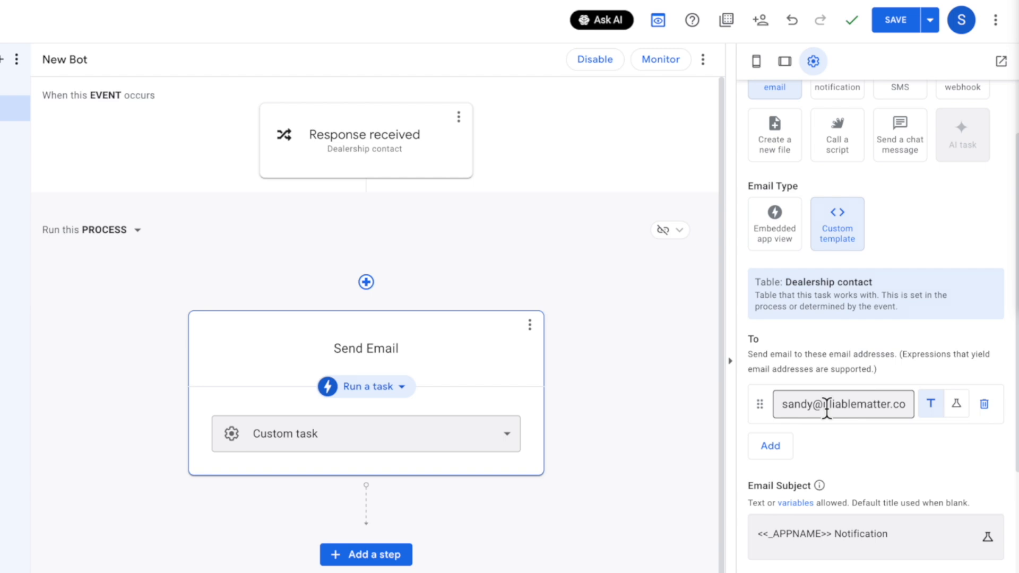
# Switch the Send Email recipient to expression mode and open its Expression Assistant
pyautogui.tripleClick(826, 404)
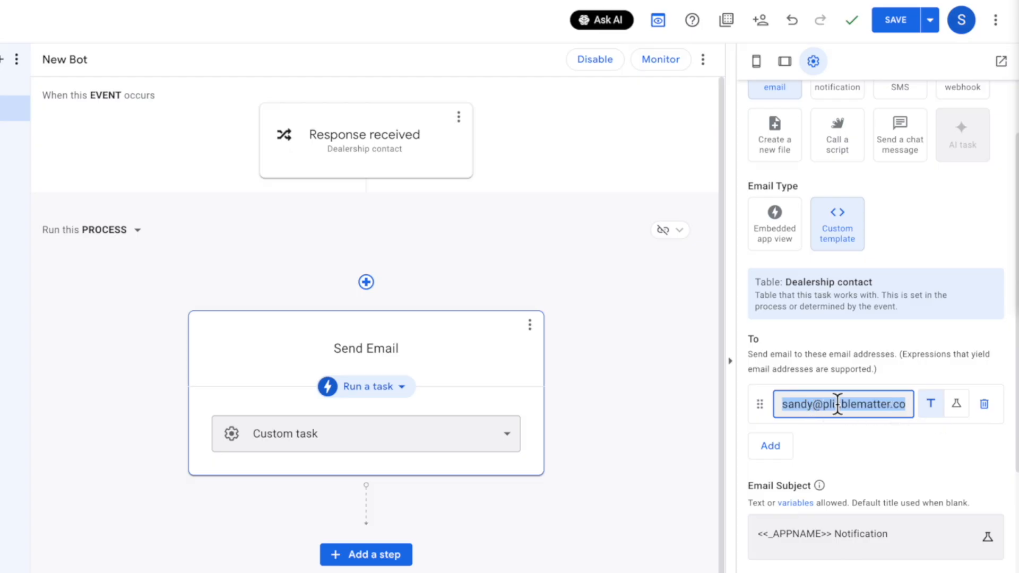
pyautogui.click(957, 406)
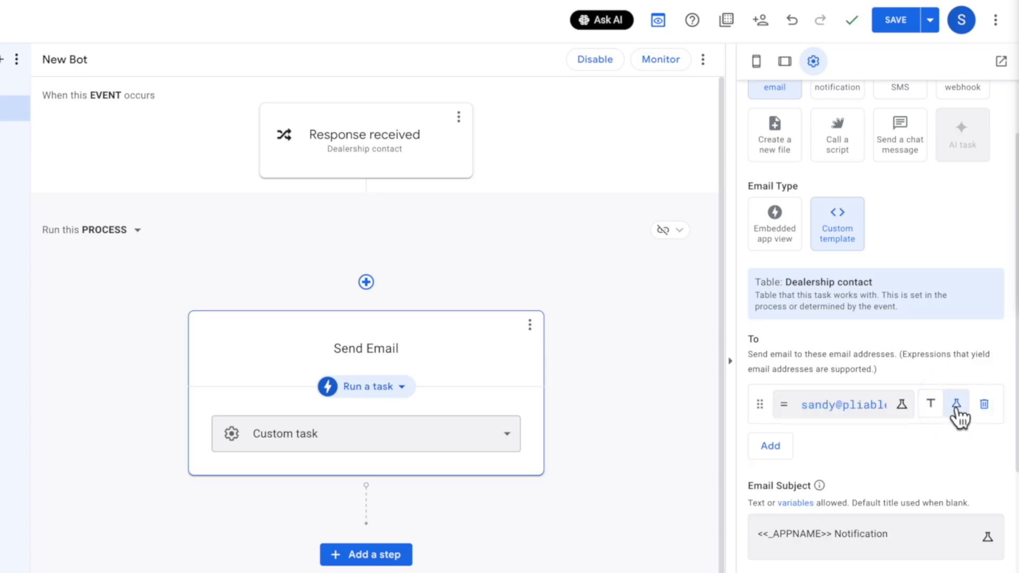
pyautogui.click(835, 406)
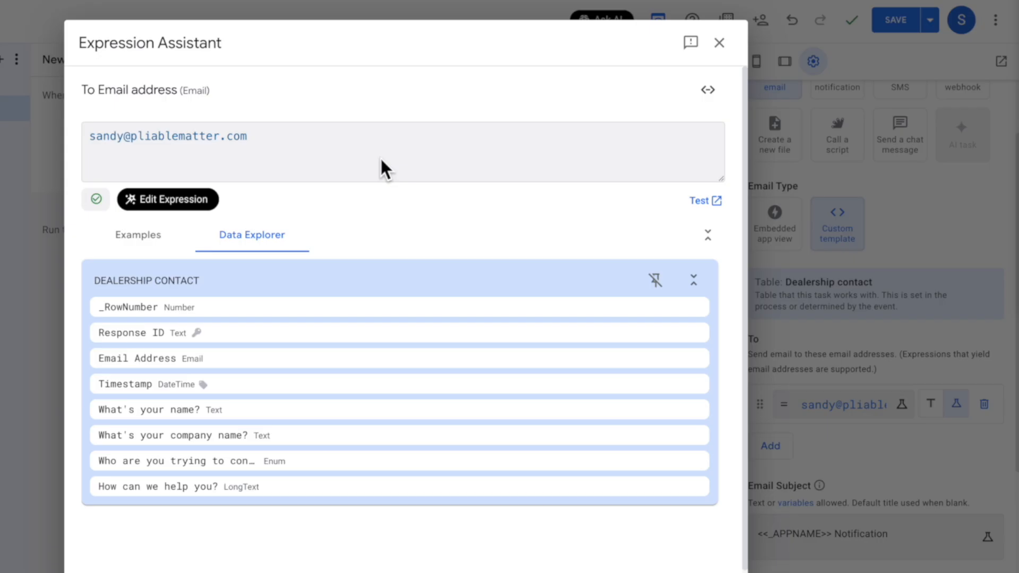
# Generate and save an IFS recipient expression routing Sales, Service, or default info addresses via Boost
pyautogui.click(177, 206)
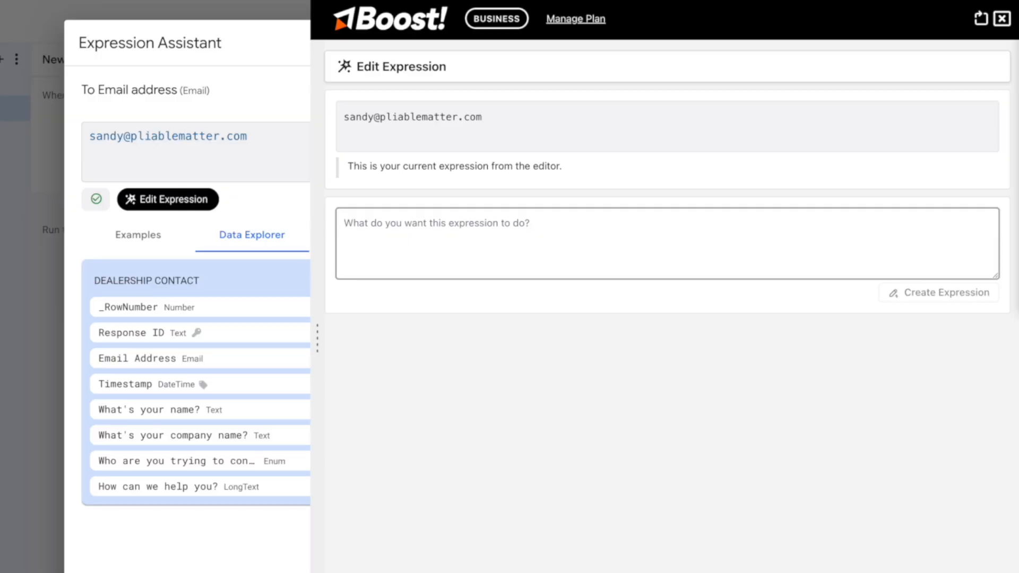
pyautogui.write("If they're trying ")
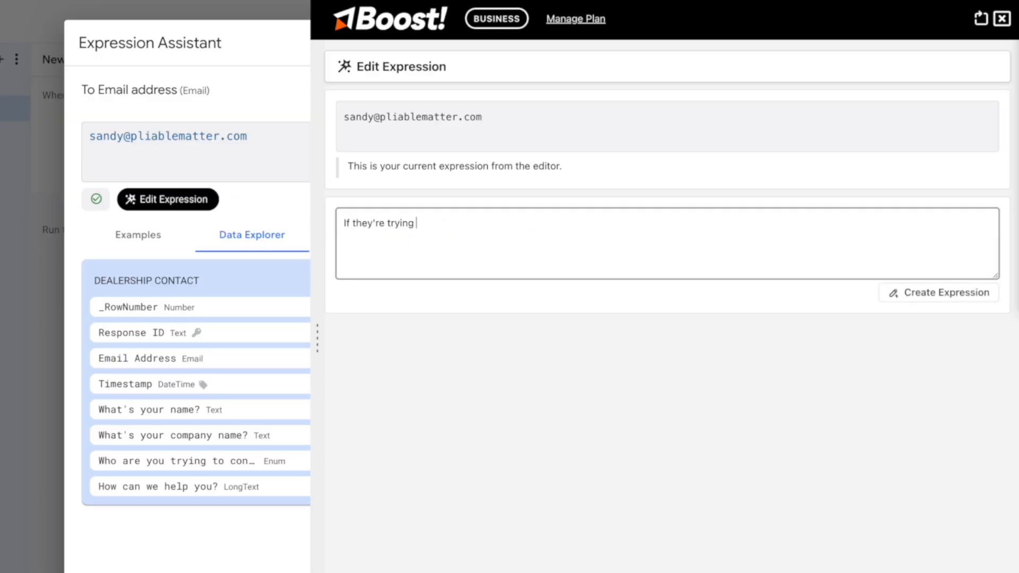
pyautogui.write('to reach Sales then the value s')
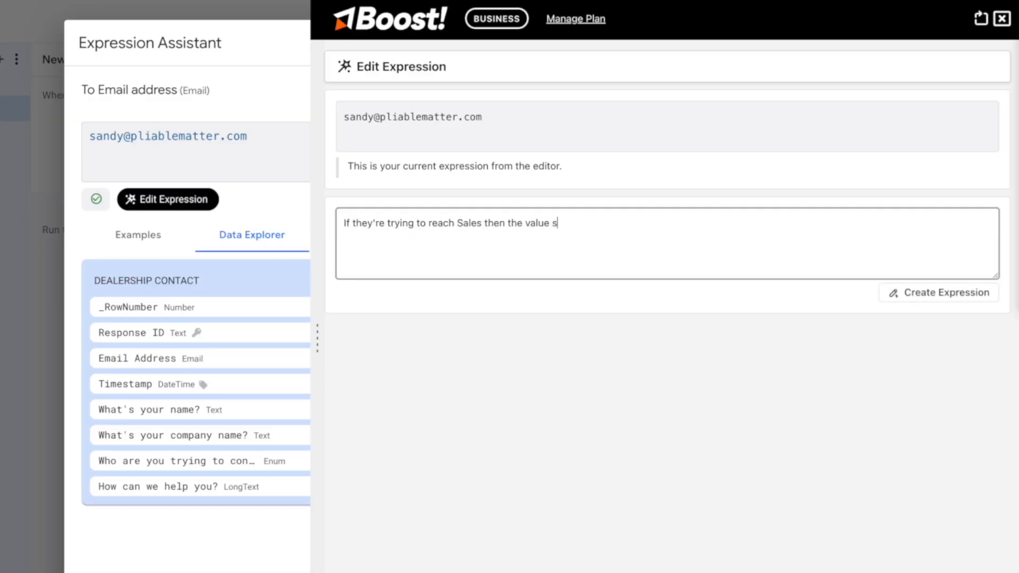
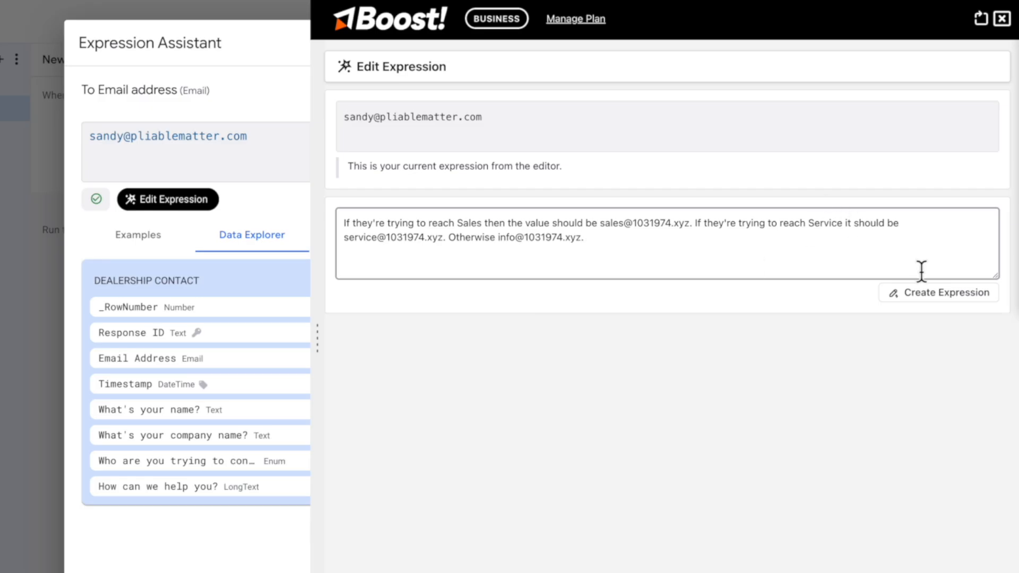
pyautogui.click(942, 295)
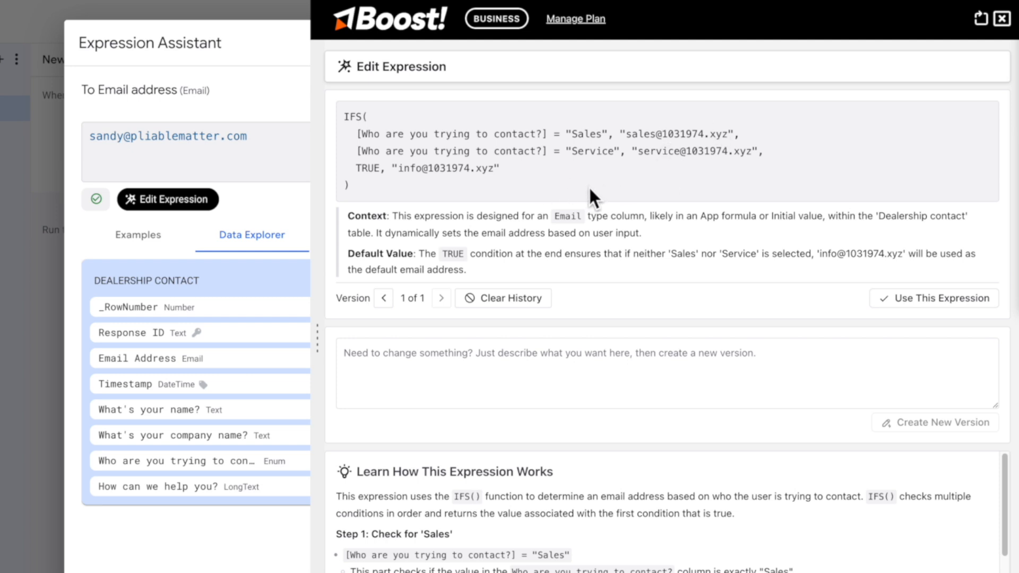
pyautogui.click(928, 298)
pyautogui.click(776, 367)
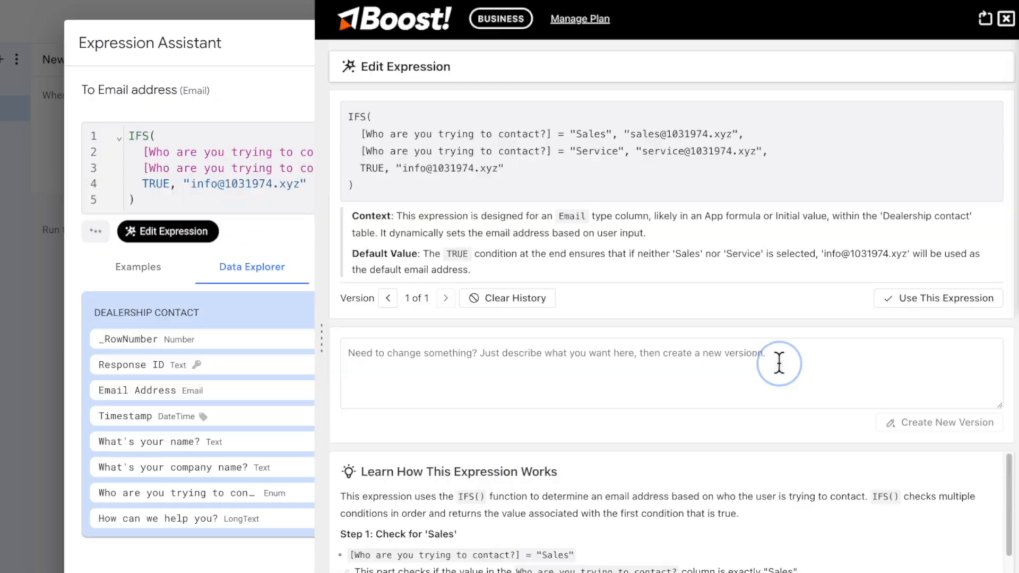
pyautogui.click(754, 520)
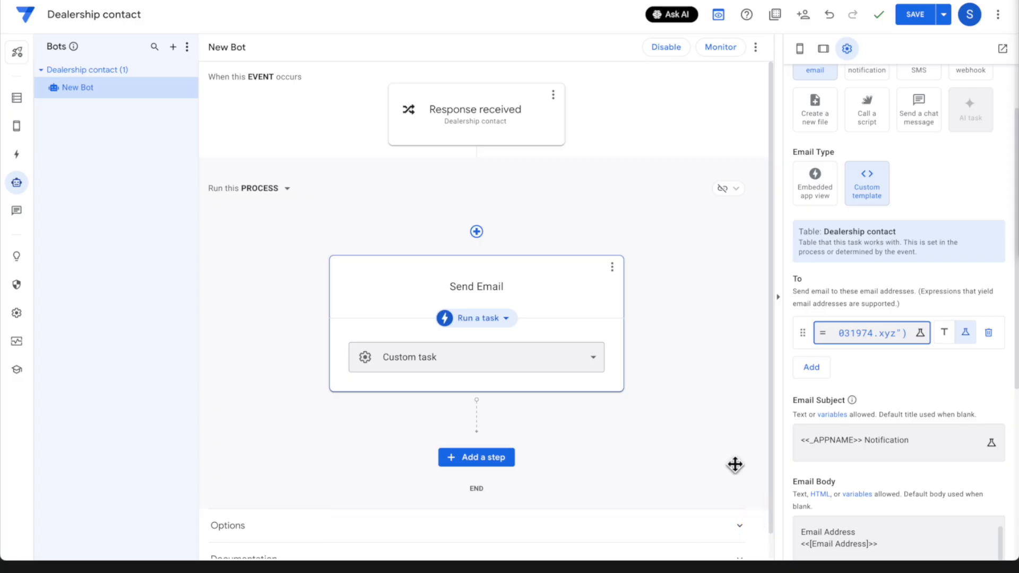
# Set the email subject to 'Dealership contact request' and save the app
pyautogui.scroll(-1, 735, 464)
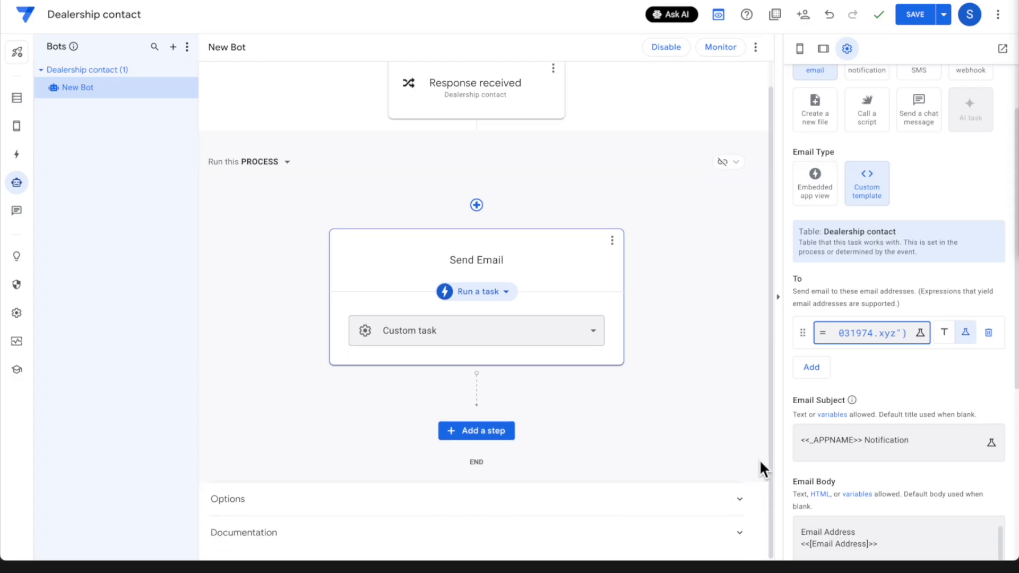
pyautogui.click(873, 444)
pyautogui.tripleClick(398, 110)
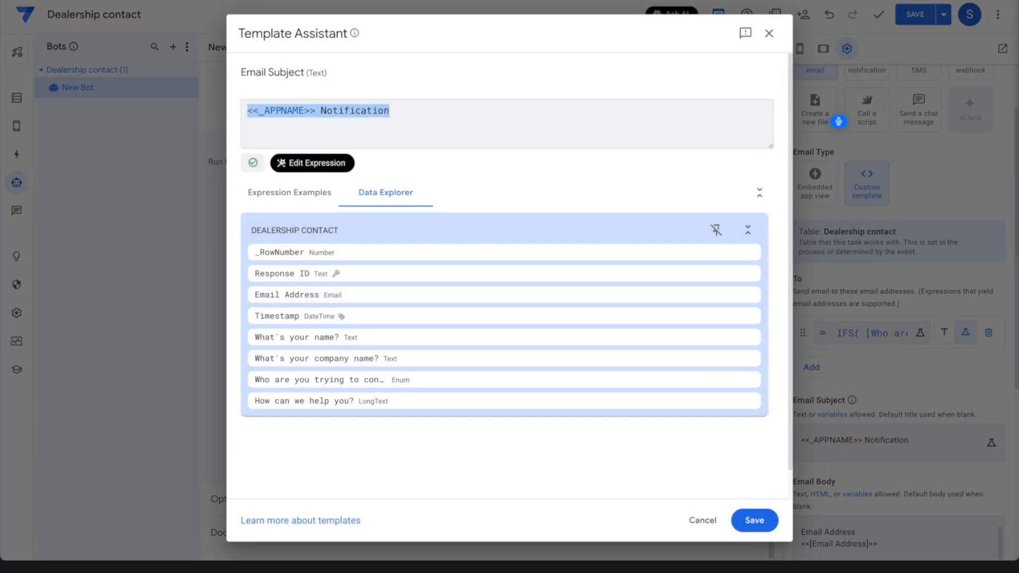
pyautogui.write('Dealership contact request')
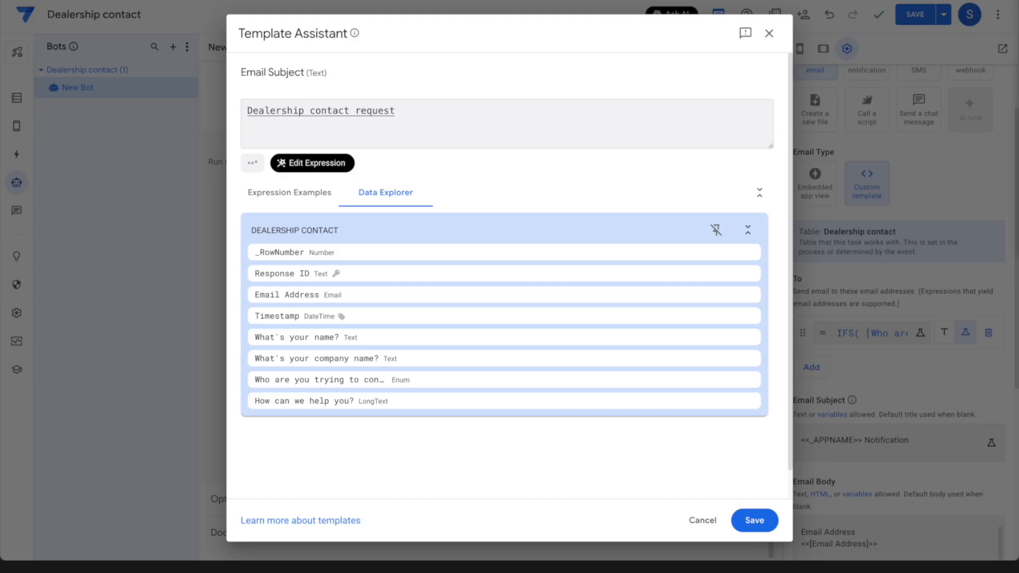
pyautogui.click(754, 520)
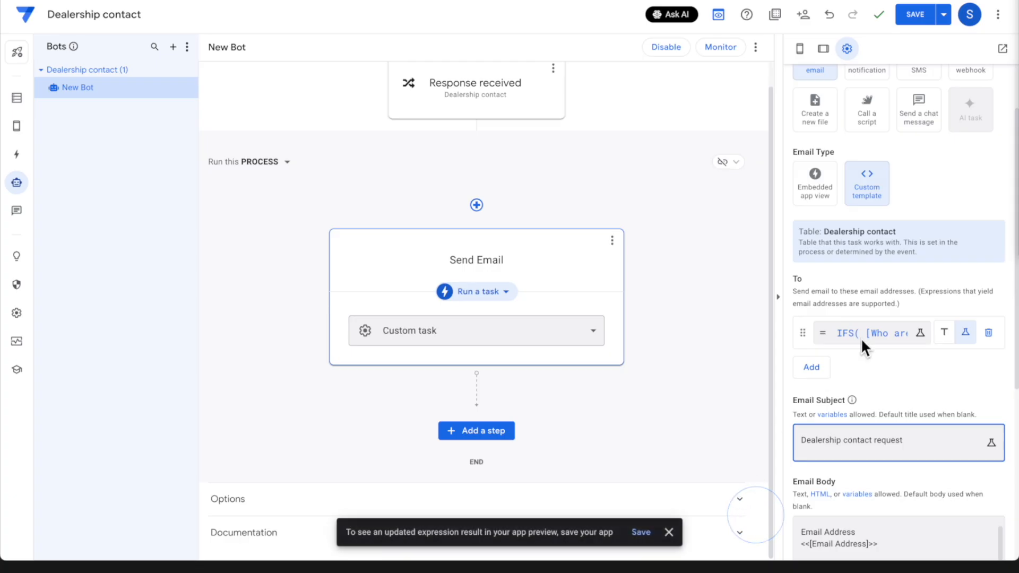
pyautogui.scroll(-3, 861, 338)
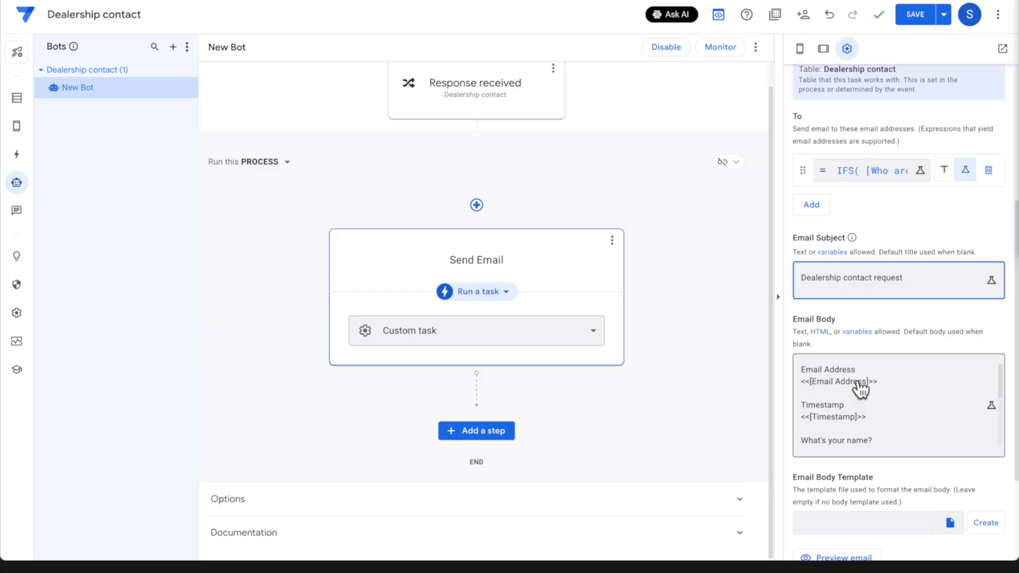
pyautogui.scroll(-5, 859, 387)
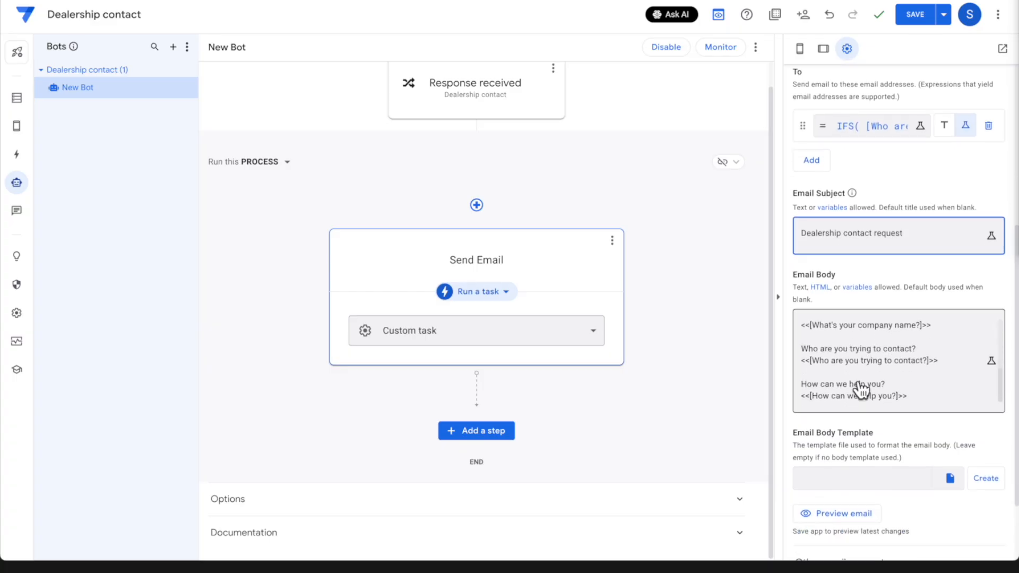
pyautogui.click(972, 271)
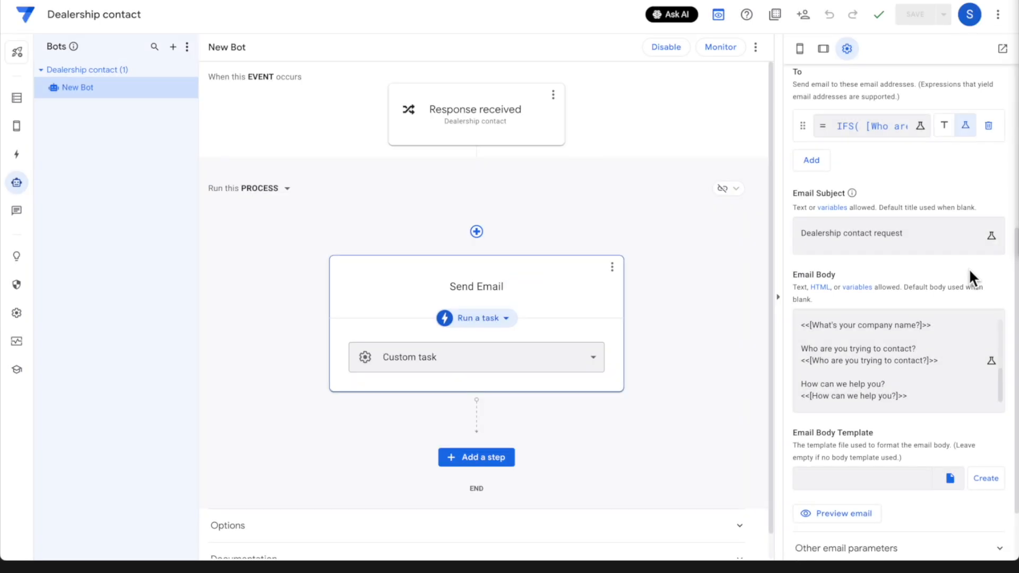
# Rename the bot to 'Send contact email'
pyautogui.click(189, 88)
pyautogui.click(220, 104)
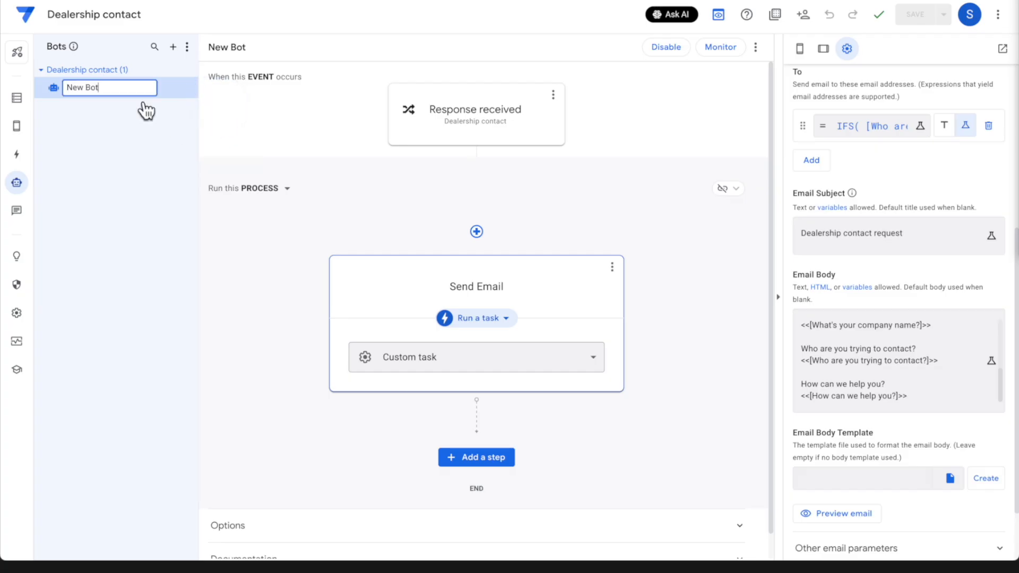
pyautogui.press('BackSpace')
pyautogui.write('Send contact email')
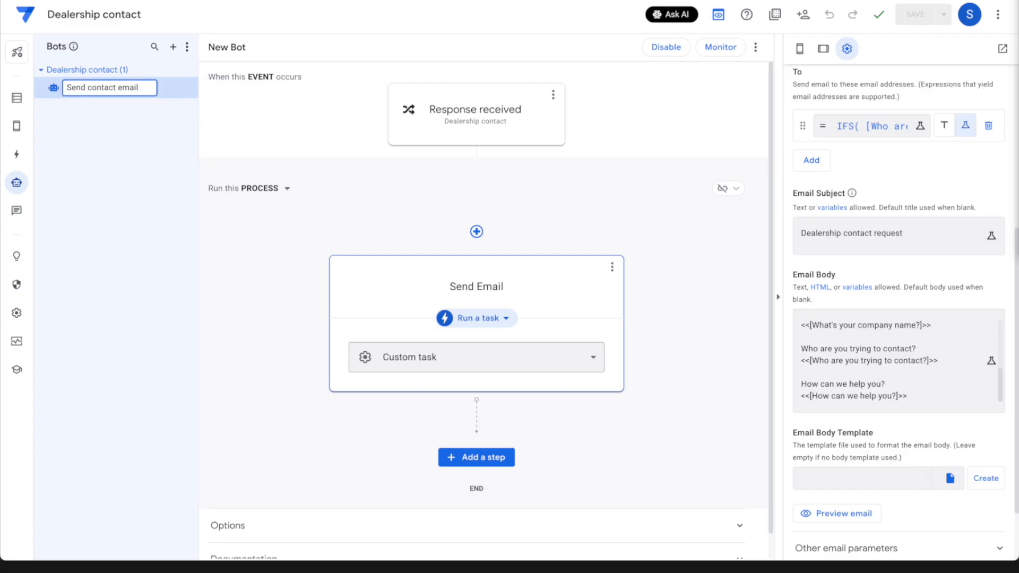
pyautogui.click(186, 281)
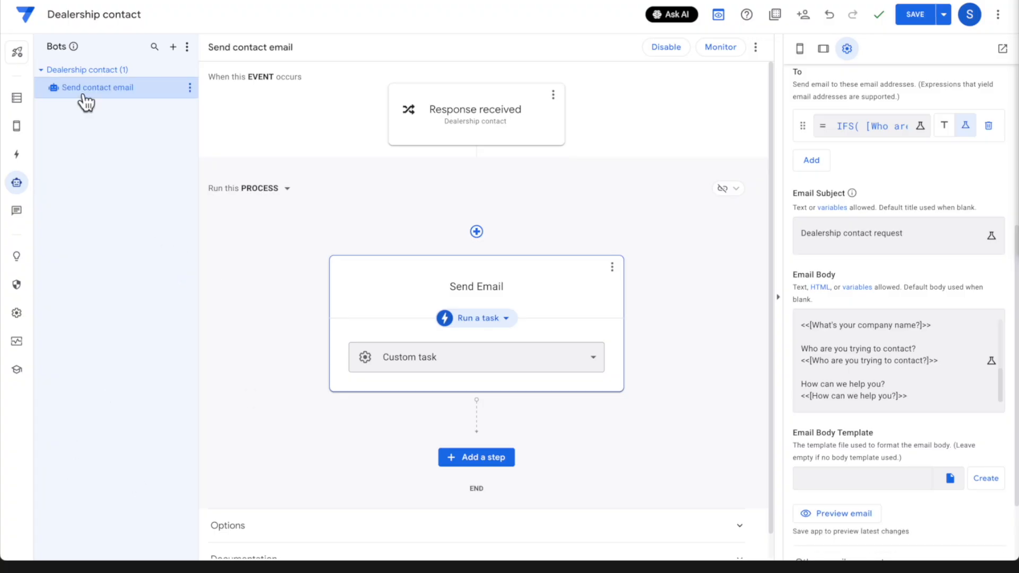
# Save the app and move it into the deployed state
pyautogui.click(908, 16)
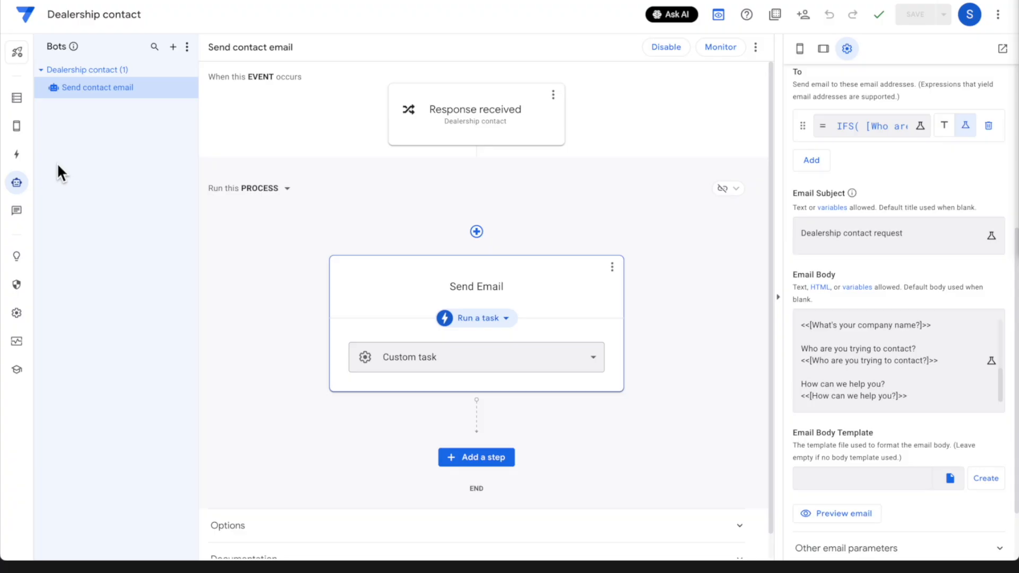
pyautogui.click(17, 52)
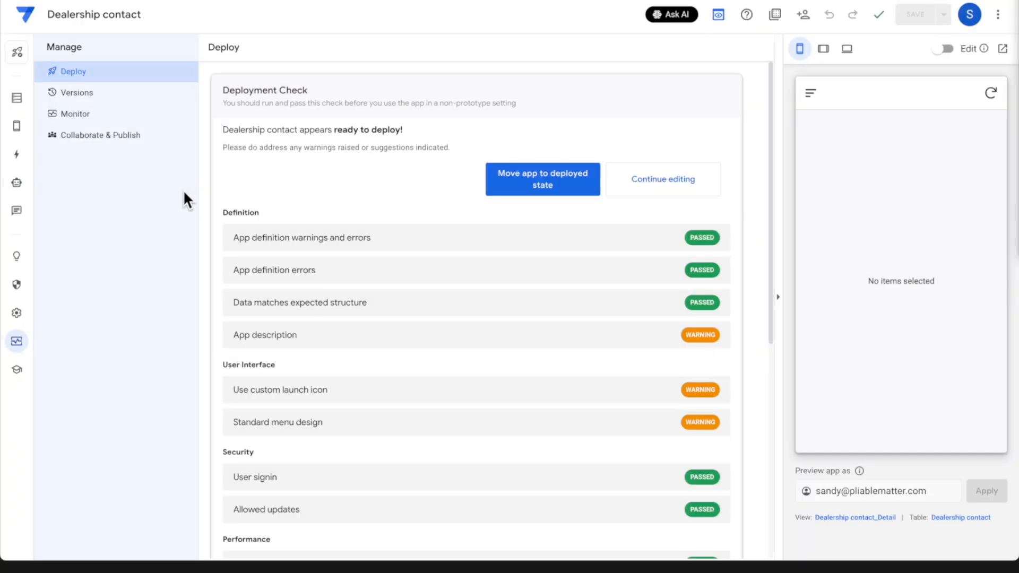
pyautogui.click(523, 182)
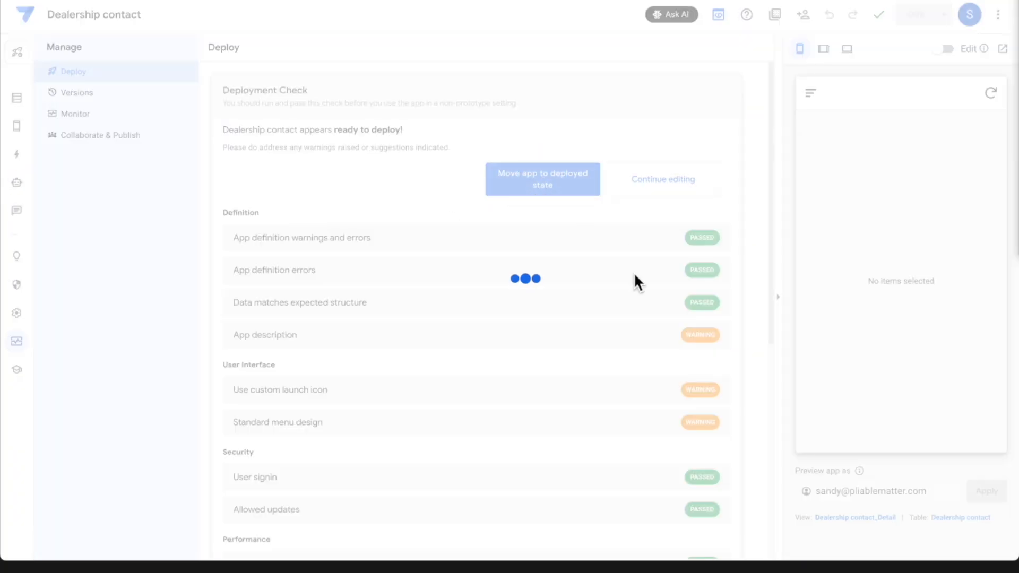
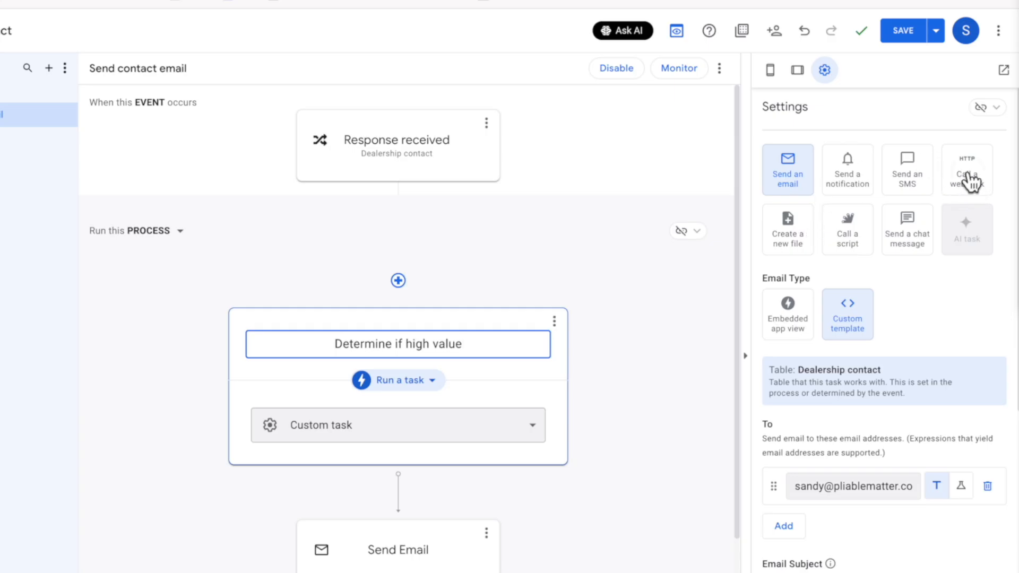
# Switch the Determine if high value step to the Call a webhook task type
pyautogui.click(972, 186)
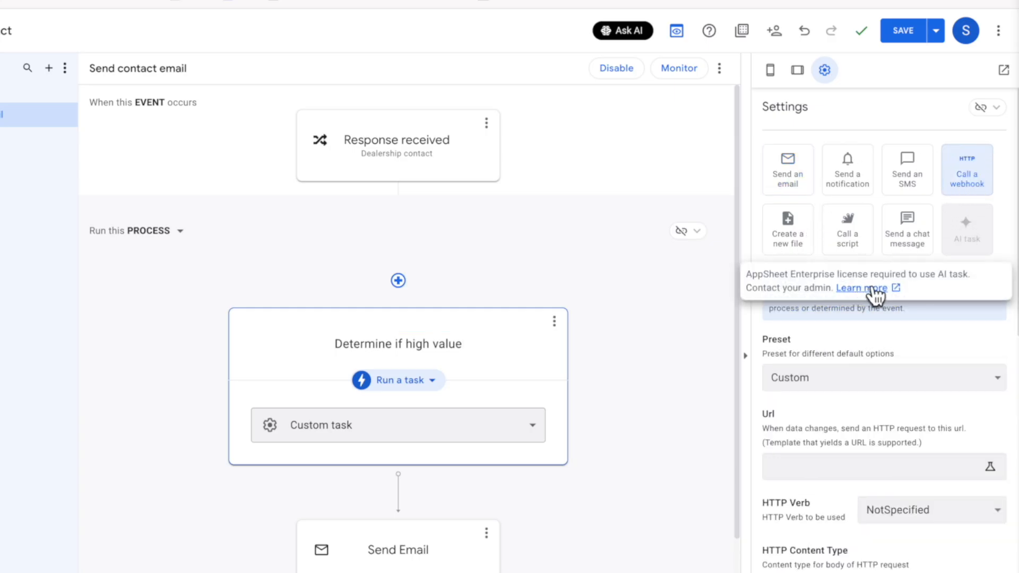
# Apply the Boost: AI Decision webhook preset and begin creating its decision choices
pyautogui.scroll(-1, 919, 349)
pyautogui.scroll(-2, 918, 351)
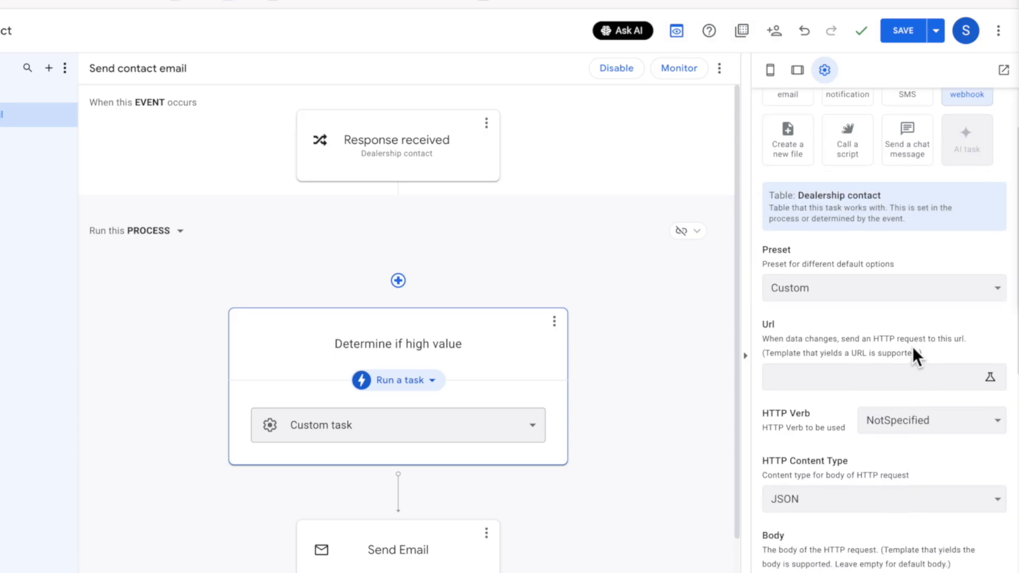
pyautogui.click(861, 288)
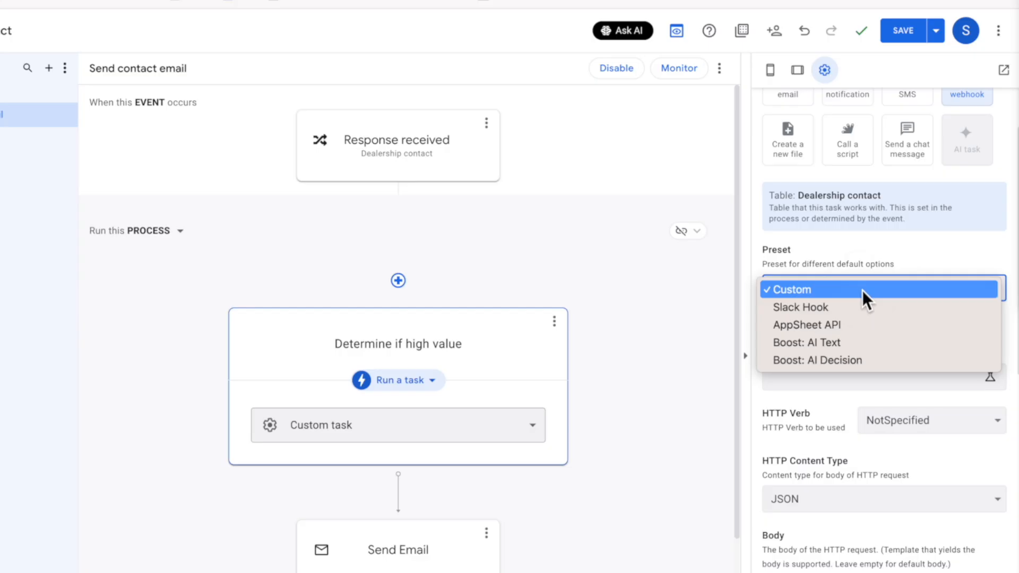
pyautogui.click(854, 358)
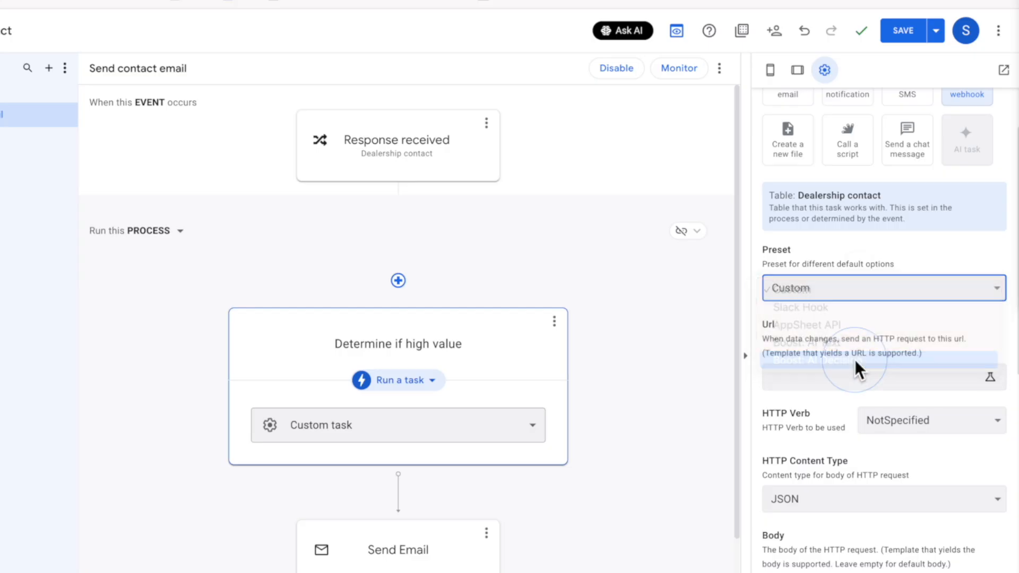
pyautogui.scroll(-1, 875, 377)
pyautogui.scroll(5, 889, 393)
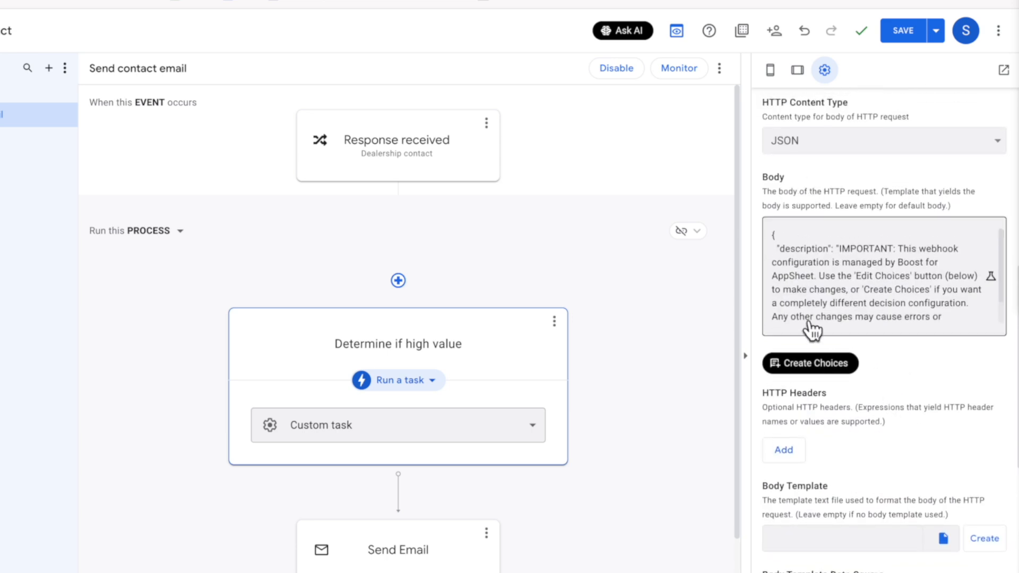
pyautogui.click(827, 369)
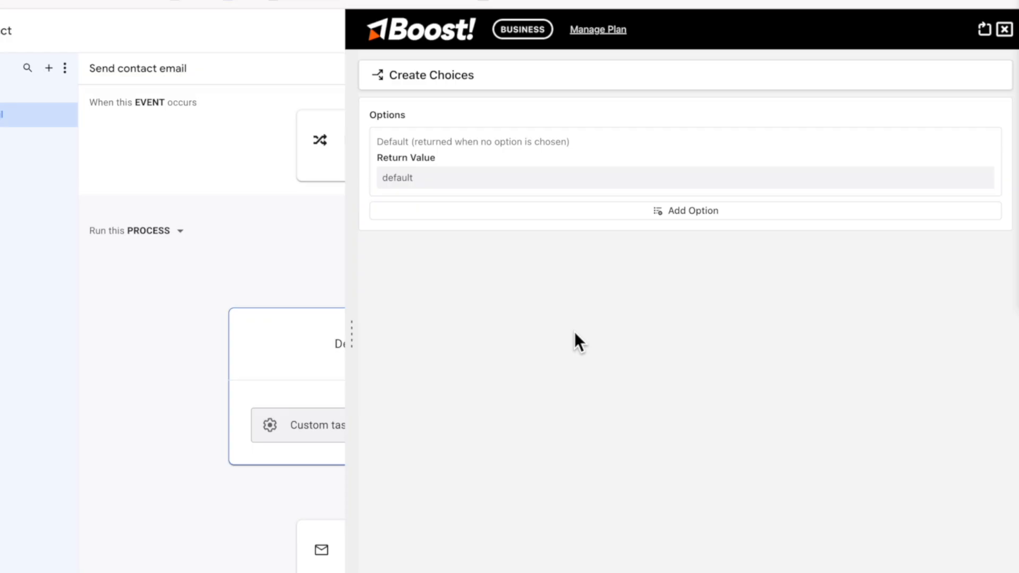
# Set the default decision return value to 'standard'
pyautogui.click(454, 181)
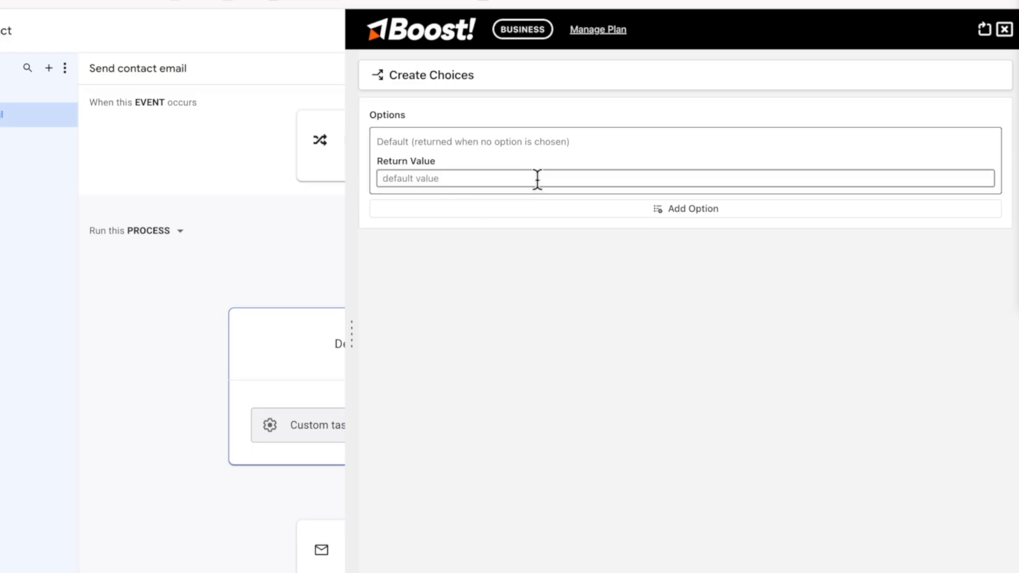
pyautogui.write('standard')
pyautogui.click(618, 436)
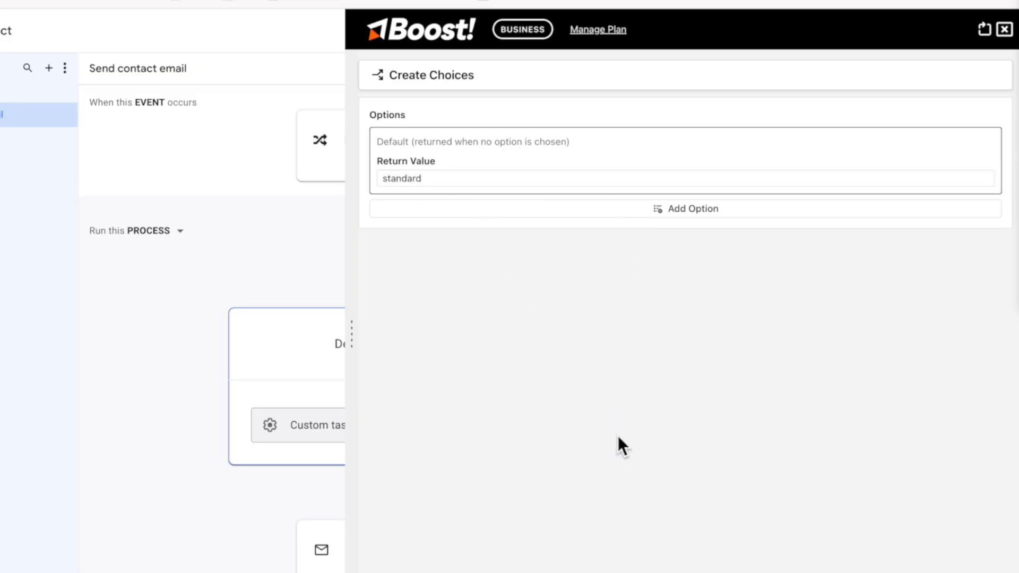
# Add a 'high' option for potentially high-value fleet or $1 million-plus deals
pyautogui.click(666, 208)
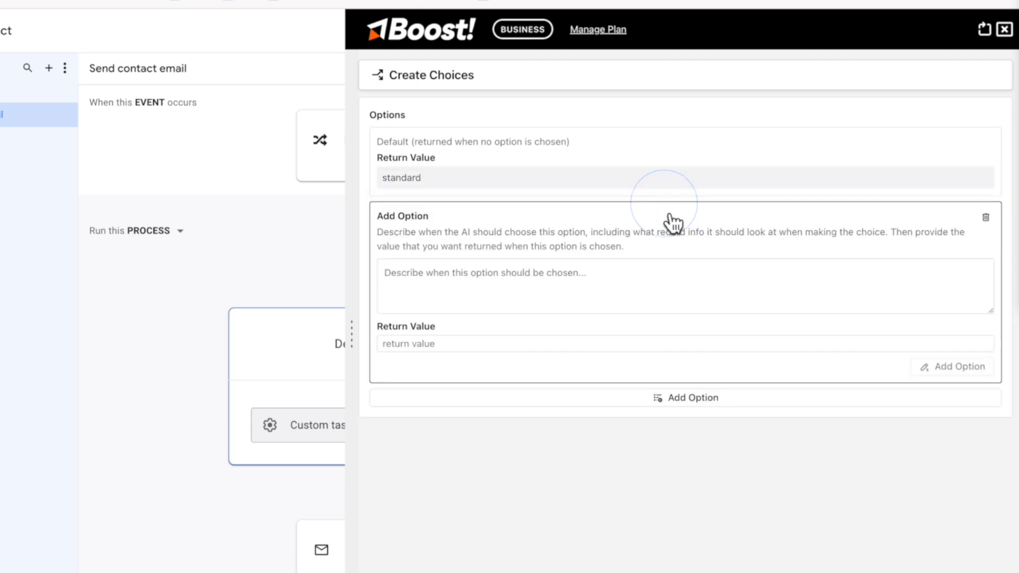
pyautogui.click(594, 296)
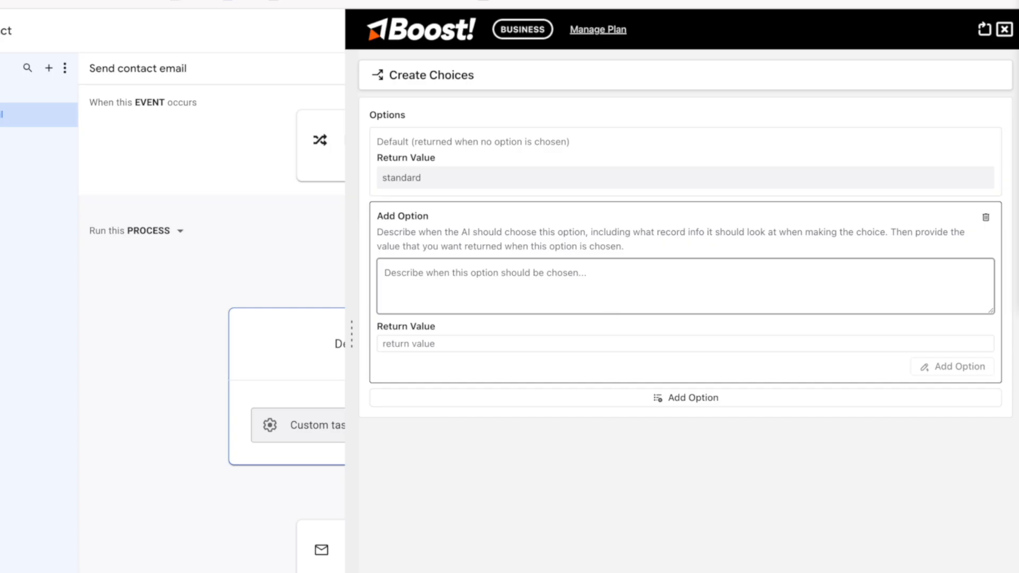
pyautogui.write('Choose this option if the custo')
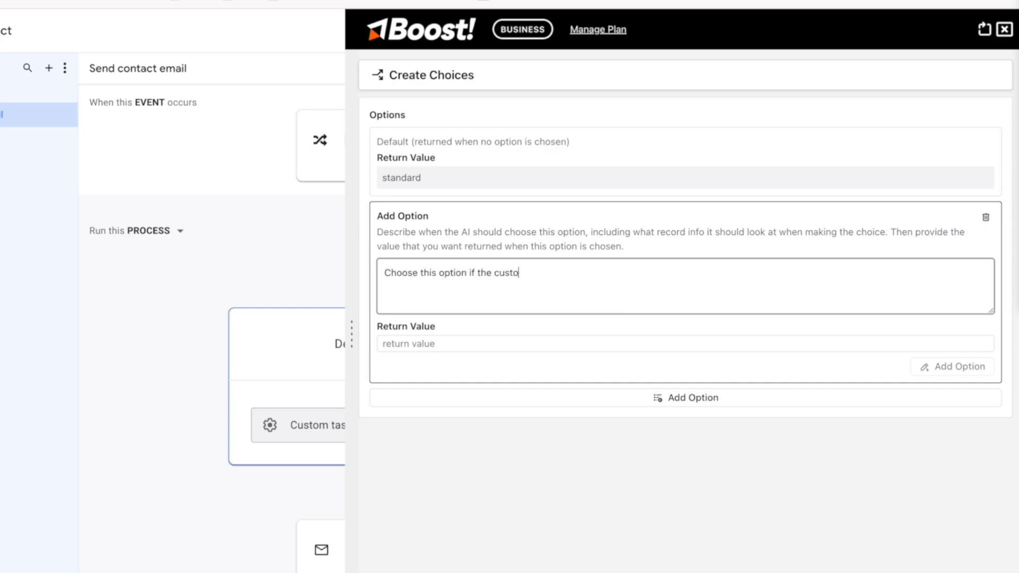
pyautogui.write('mer is contacting us about a ')
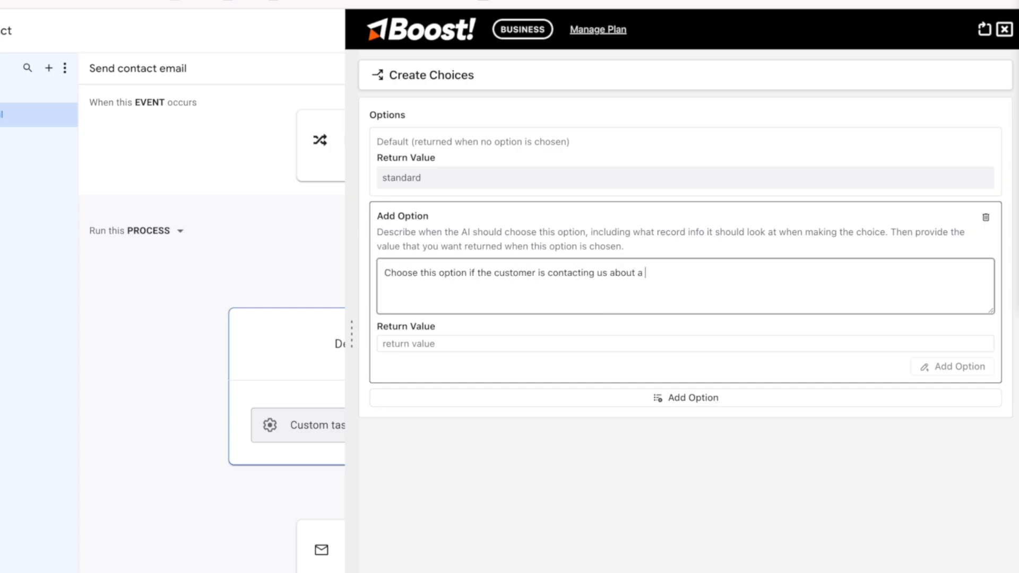
pyautogui.write('potentially high-value deal. For exa')
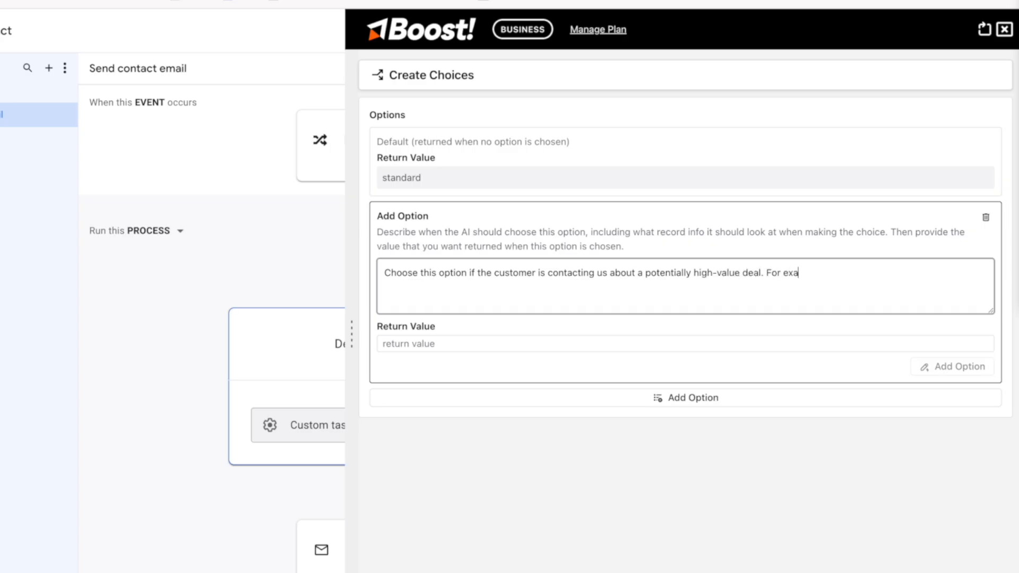
pyautogui.write('mple, if they are requesting for fleet mai')
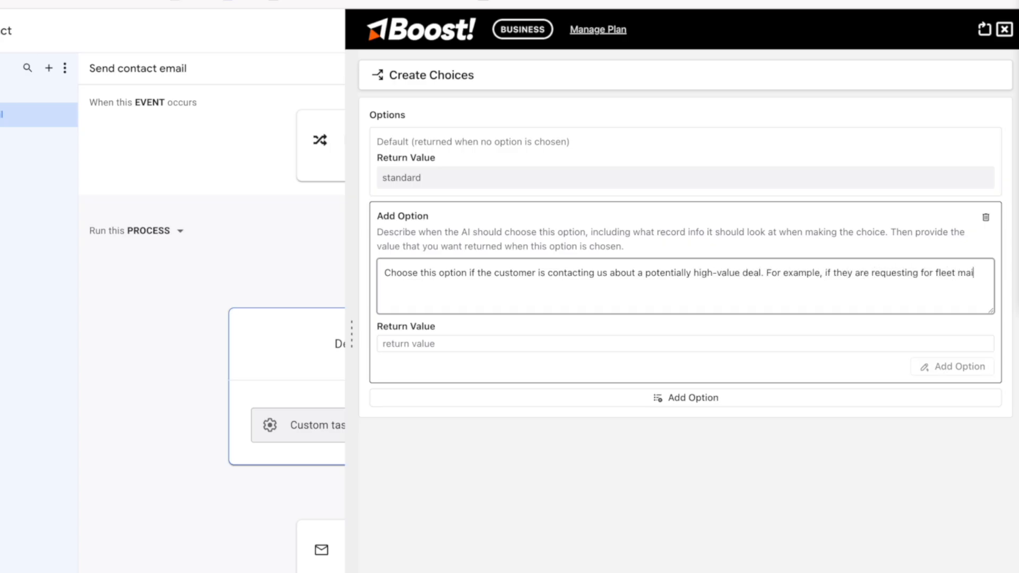
pyautogui.write('ntenance, fleet purchasing or similar ')
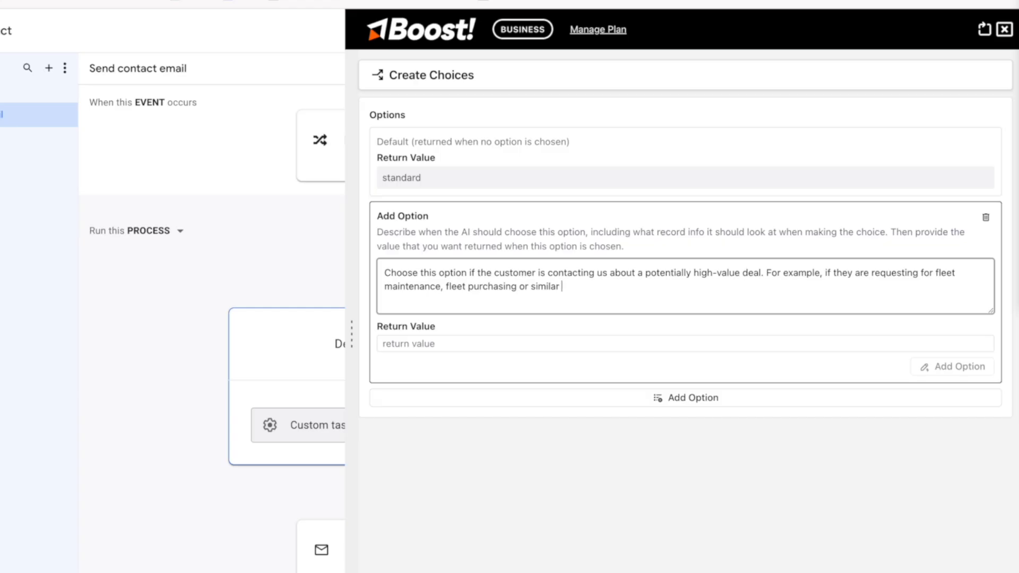
pyautogui.write('large scale, multi-vehicle contr')
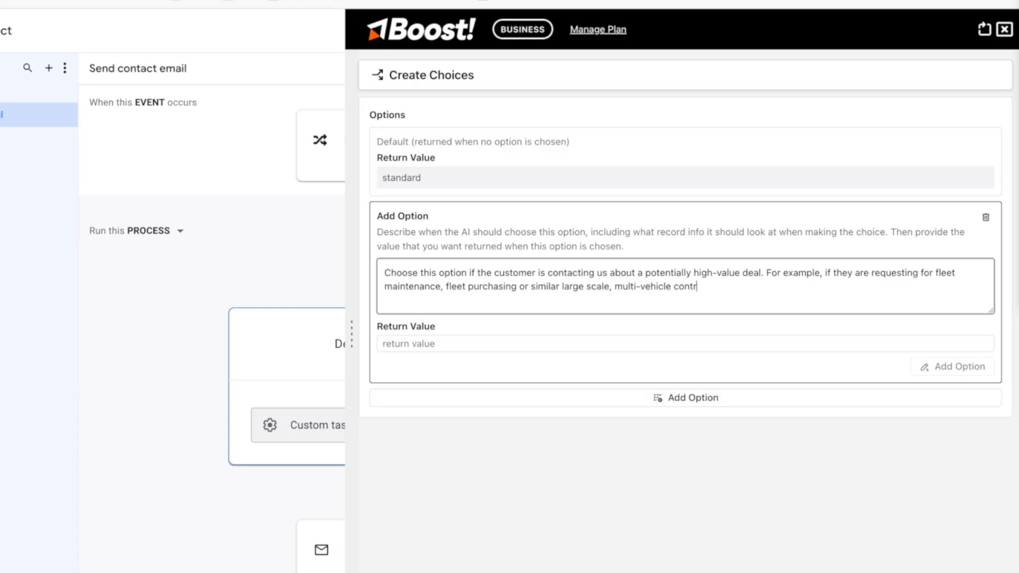
pyautogui.write('acts. In other words, a deal that is l')
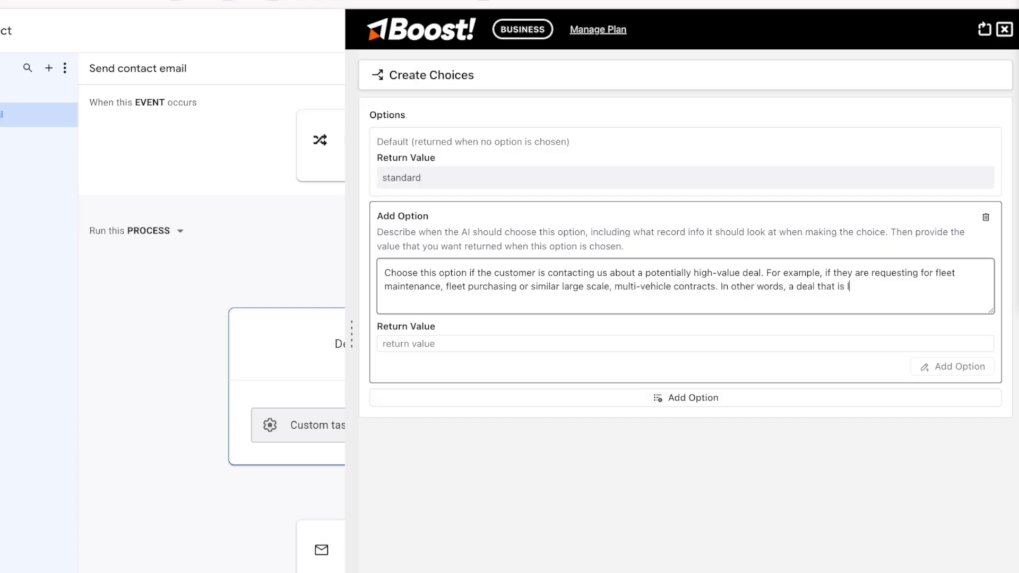
pyautogui.write("ikely to be $1 million plus, regardless of whether it's a ")
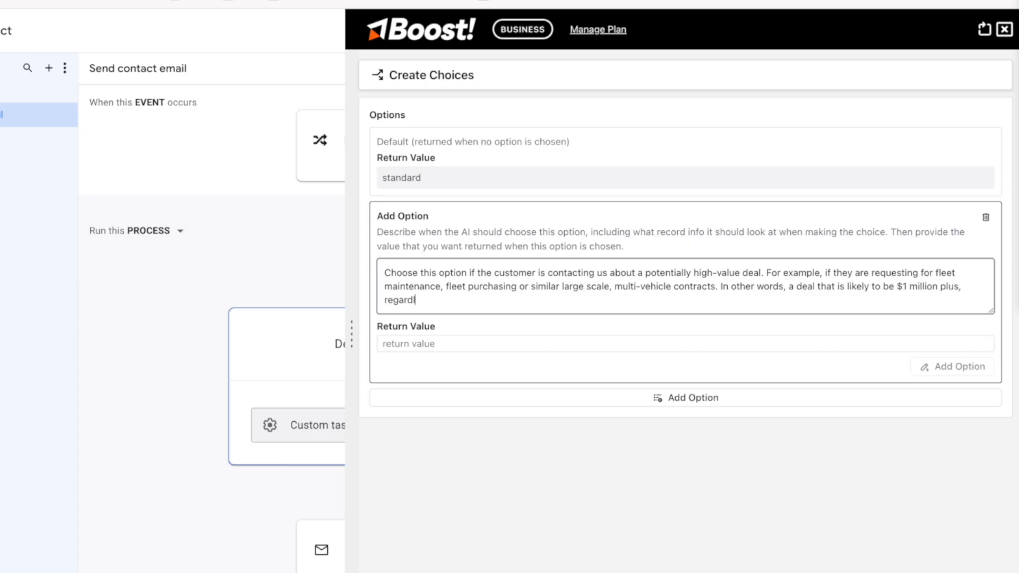
pyautogui.write('sales or service deal.')
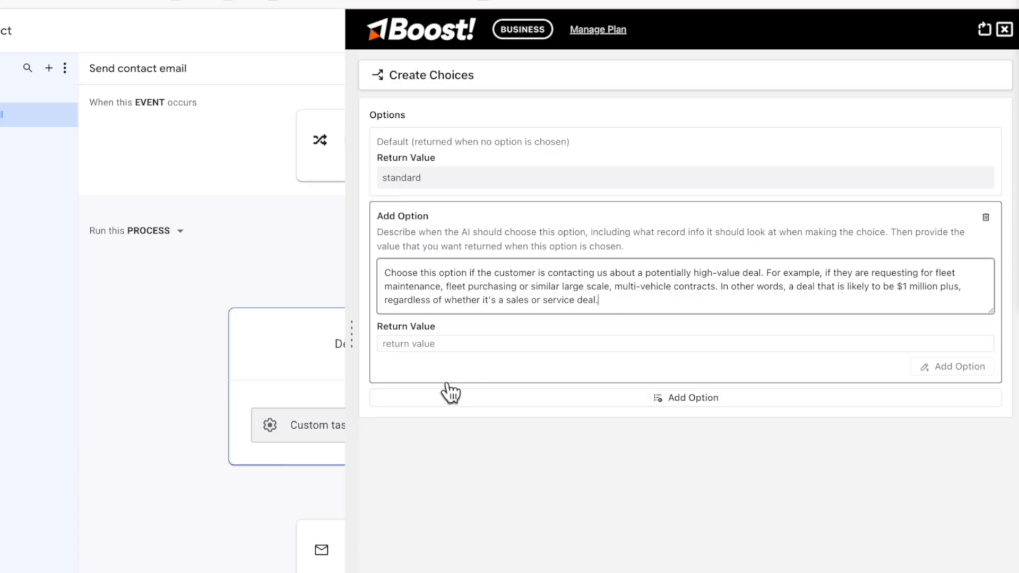
pyautogui.click(471, 344)
pyautogui.write('high')
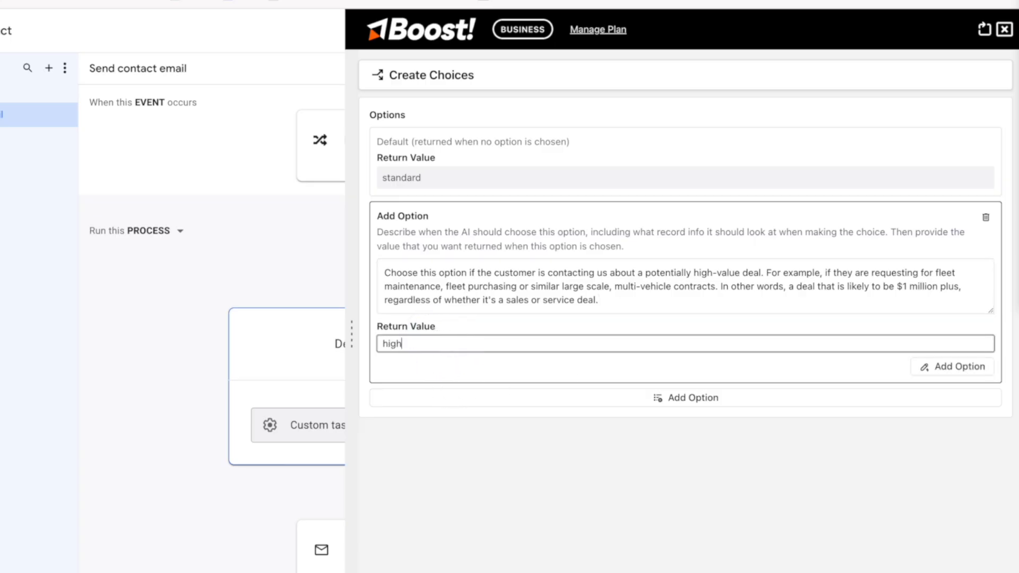
pyautogui.click(743, 524)
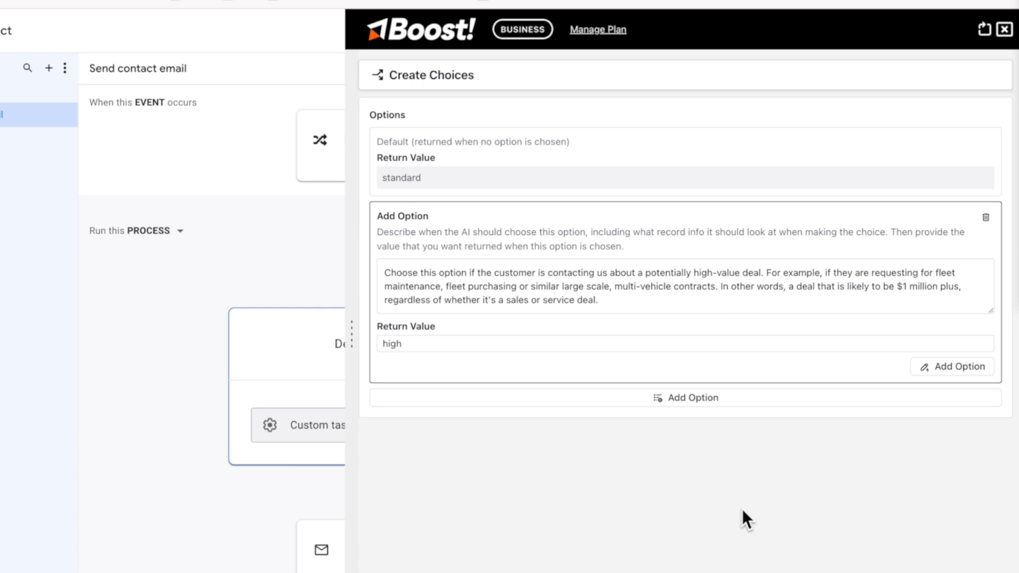
pyautogui.click(967, 365)
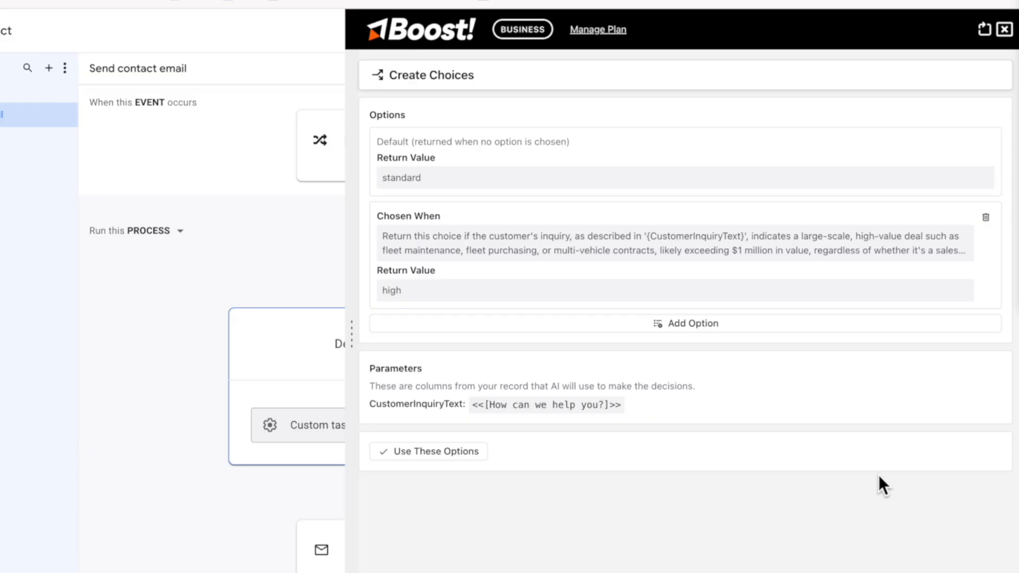
# Review the 'high' option and write the standard/high choices into the webhook body
pyautogui.click(521, 408)
pyautogui.click(695, 248)
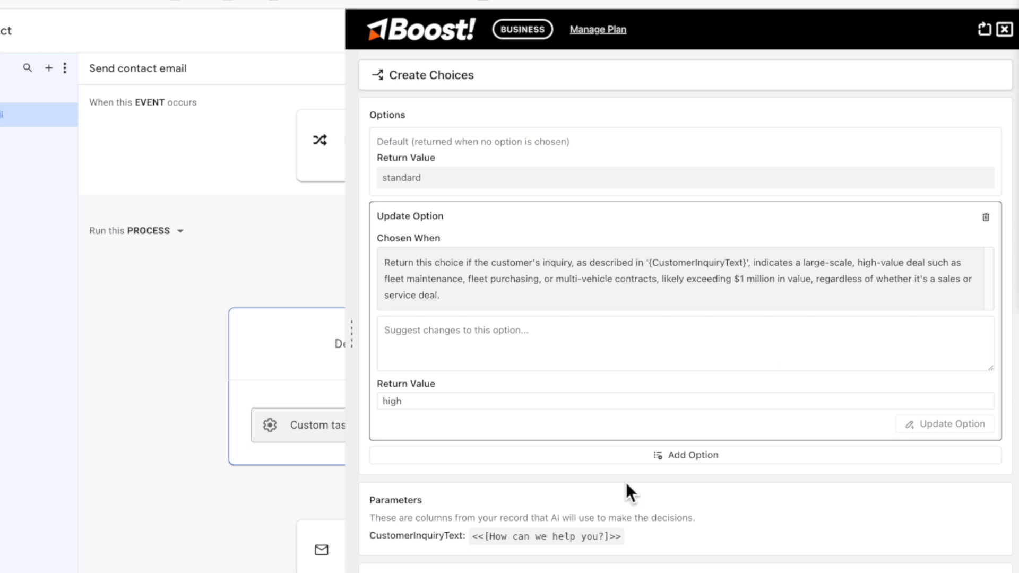
pyautogui.click(422, 566)
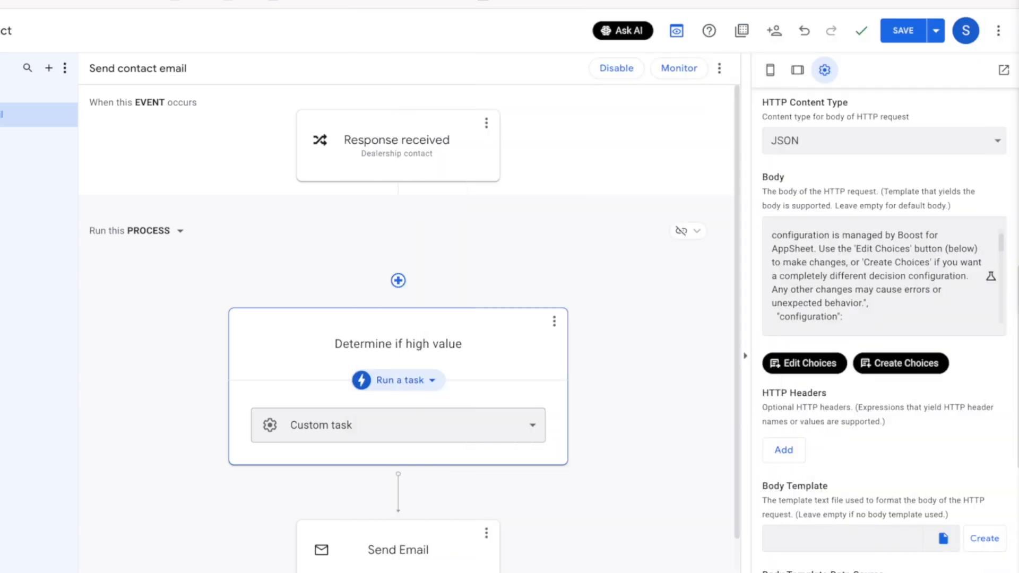
# Save the app and expand the Send Email step's Other email parameters to show CC
pyautogui.scroll(-10, 834, 304)
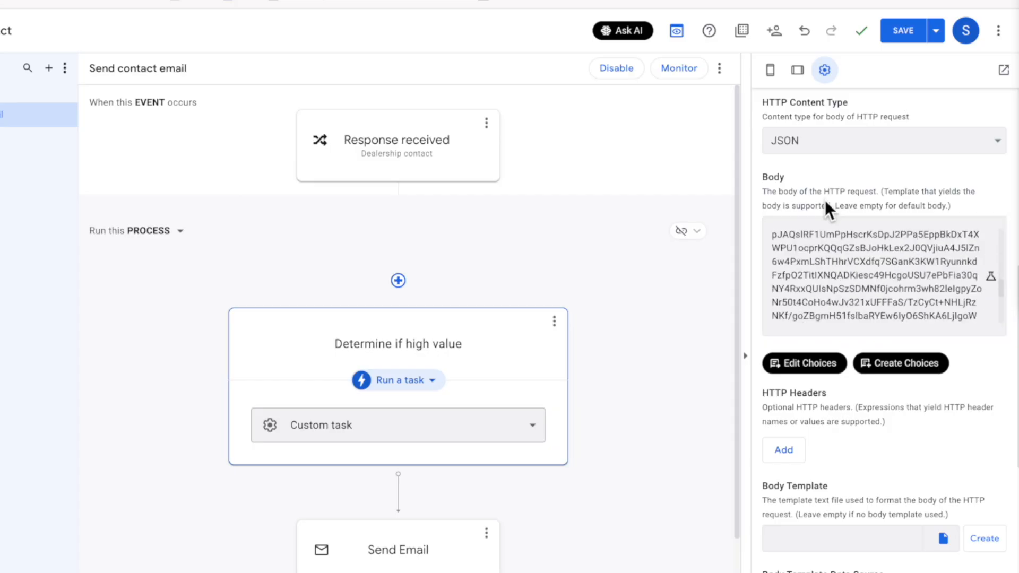
pyautogui.click(908, 34)
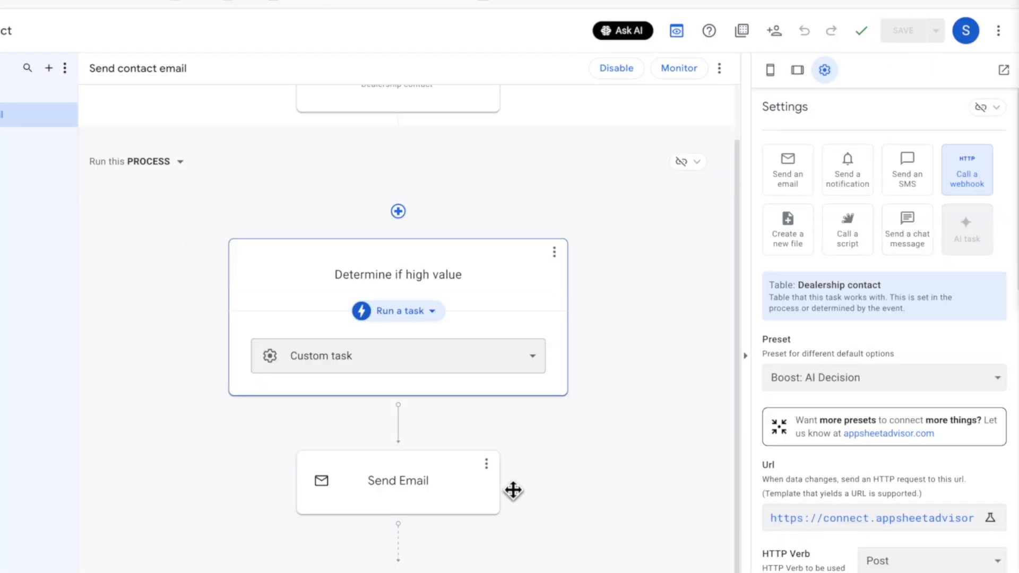
pyautogui.click(429, 495)
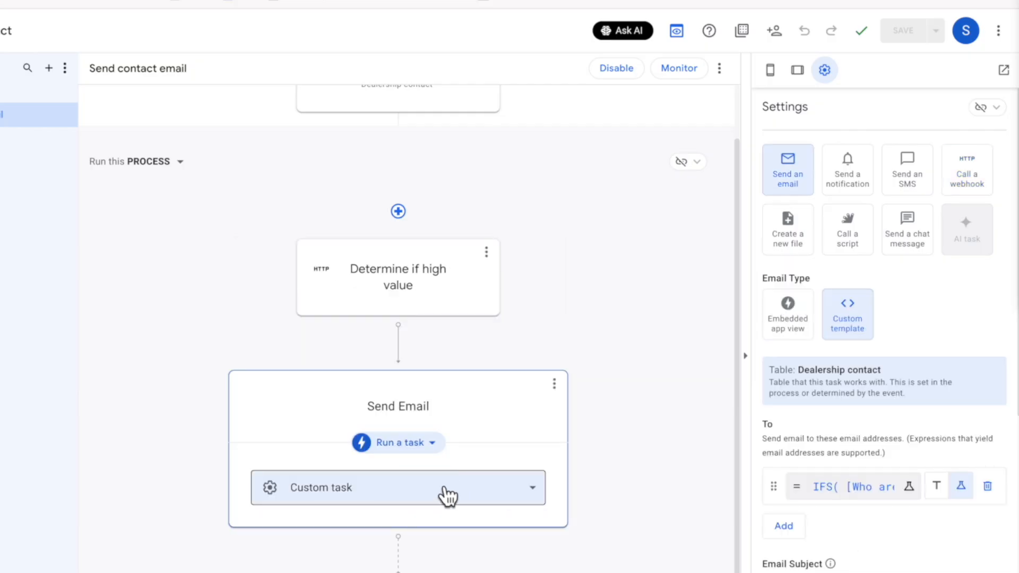
pyautogui.scroll(-7, 947, 441)
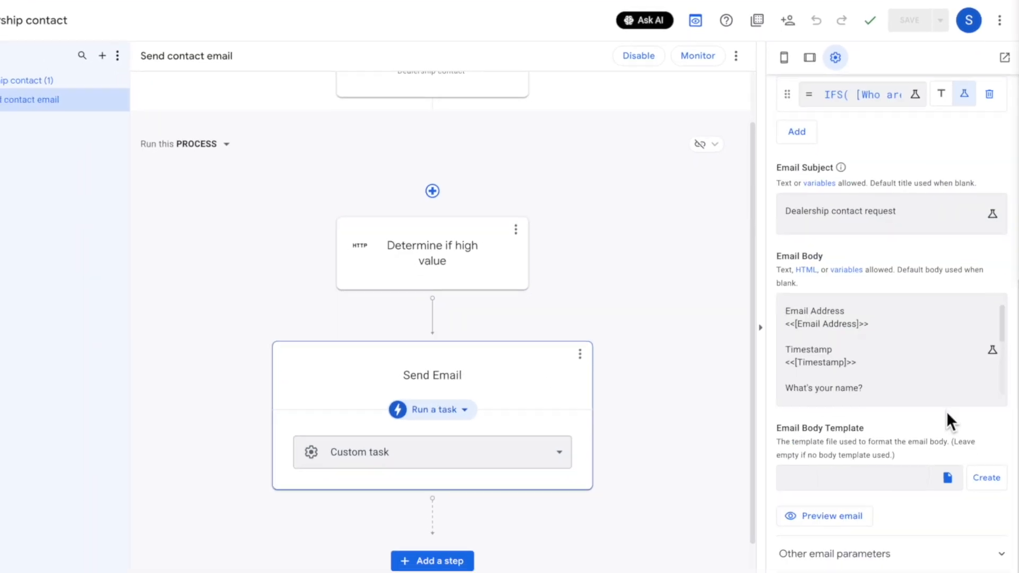
pyautogui.scroll(-1, 947, 412)
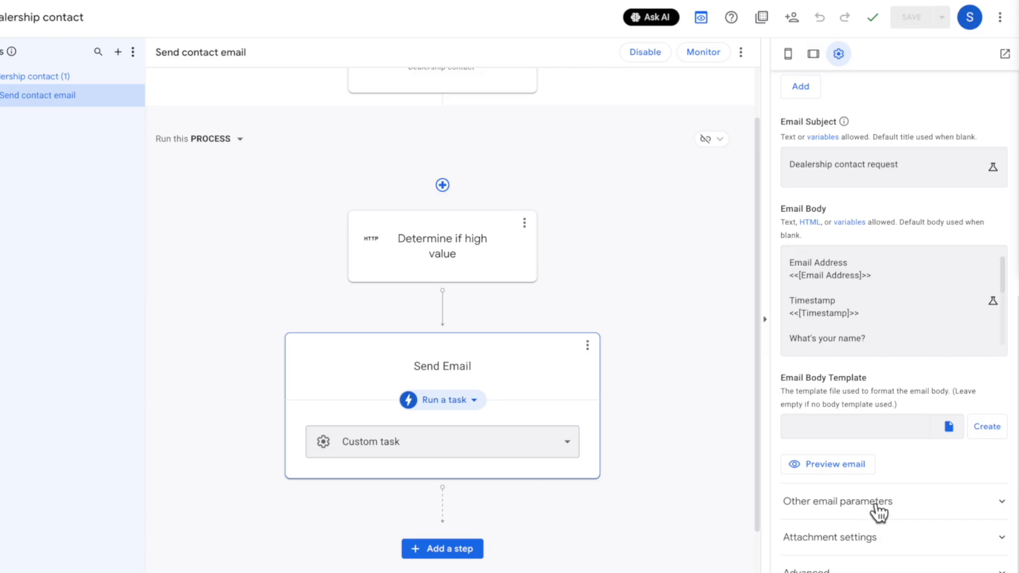
pyautogui.click(873, 514)
pyautogui.scroll(-4, 897, 508)
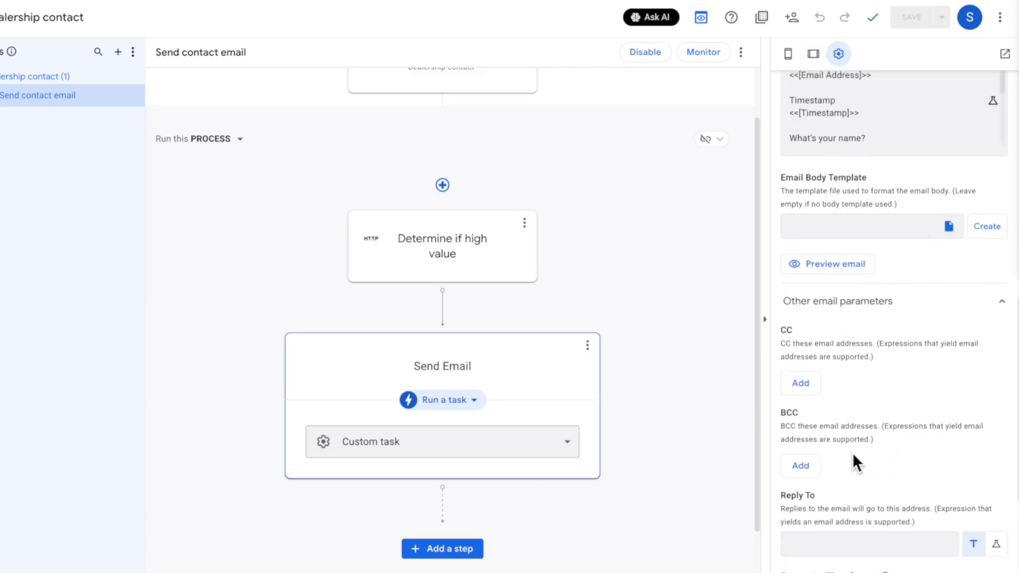
pyautogui.scroll(1, 858, 468)
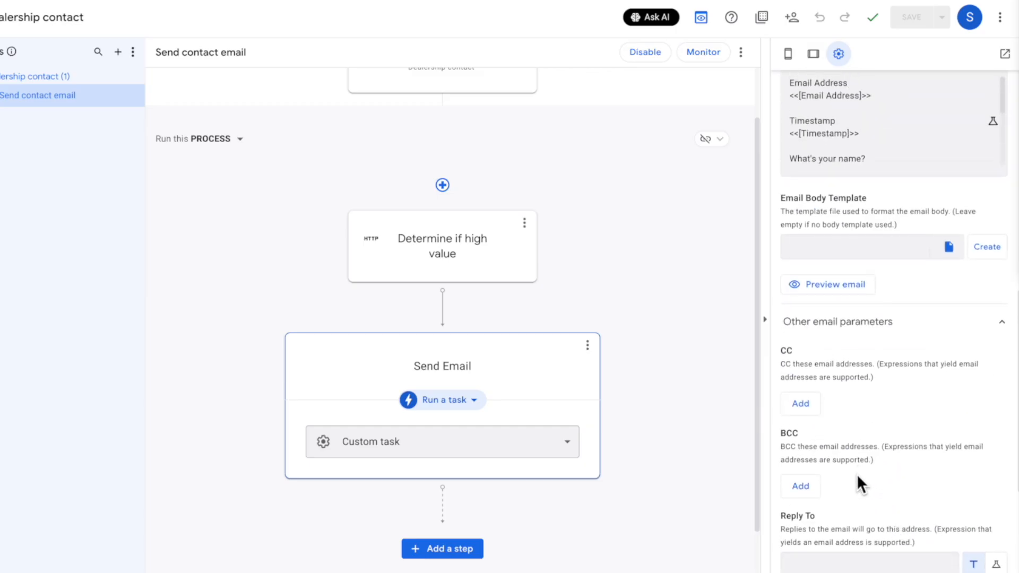
# Add a blank CC entry as an expression and open its Expression Assistant
pyautogui.click(804, 404)
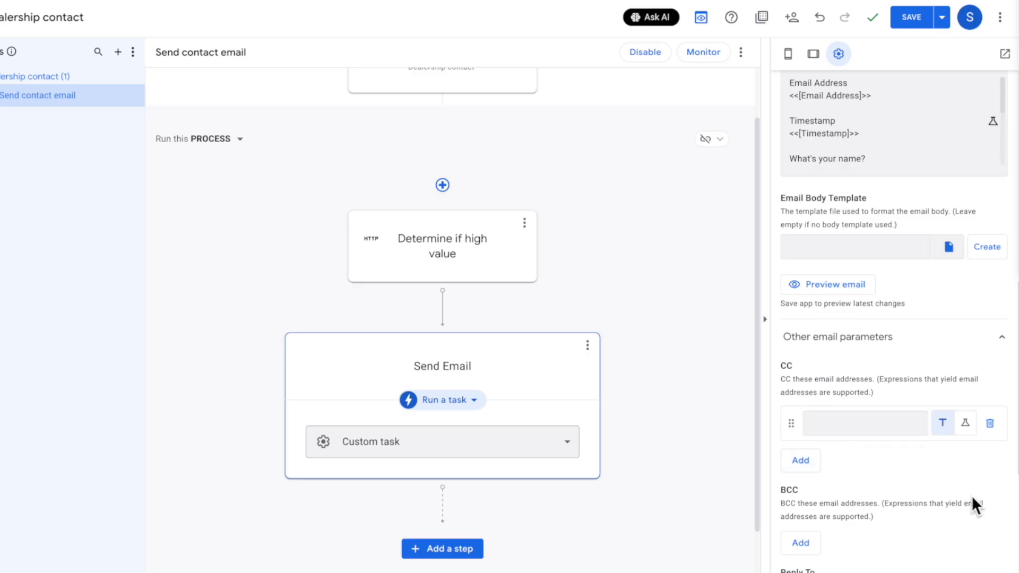
pyautogui.click(966, 425)
pyautogui.click(829, 425)
pyautogui.click(832, 424)
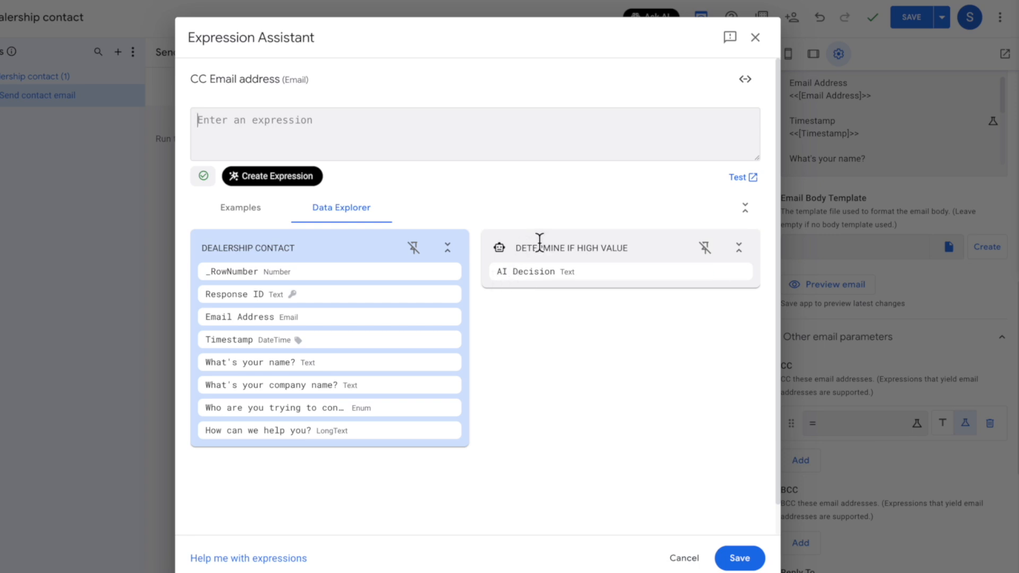
# Insert the [Determine if high value].[AI Decision] column into the CC expression
pyautogui.moveTo(558, 269)
pyautogui.click(720, 273)
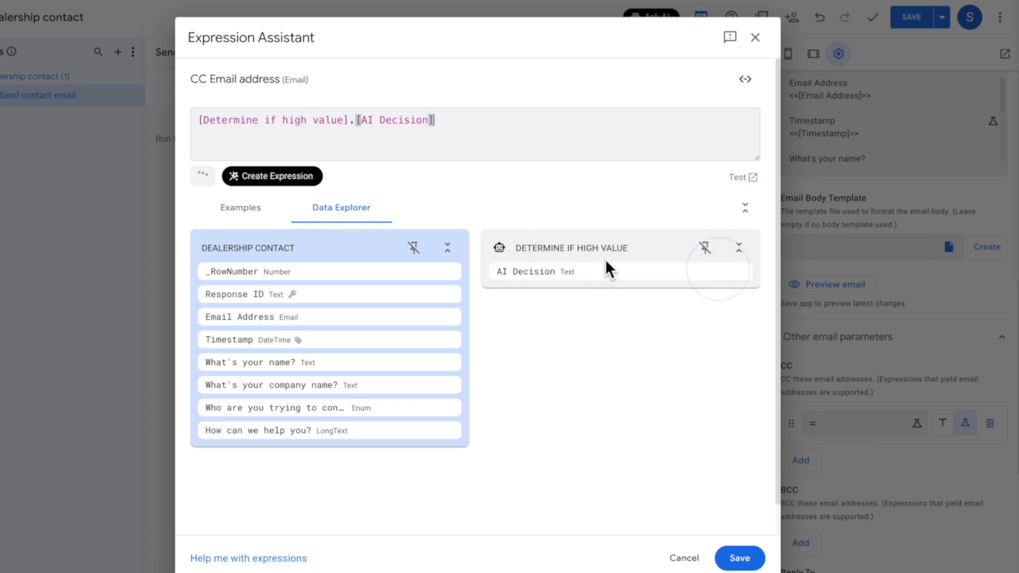
pyautogui.click(215, 120)
pyautogui.press('Left')
pyautogui.press('Left')
pyautogui.press('Left')
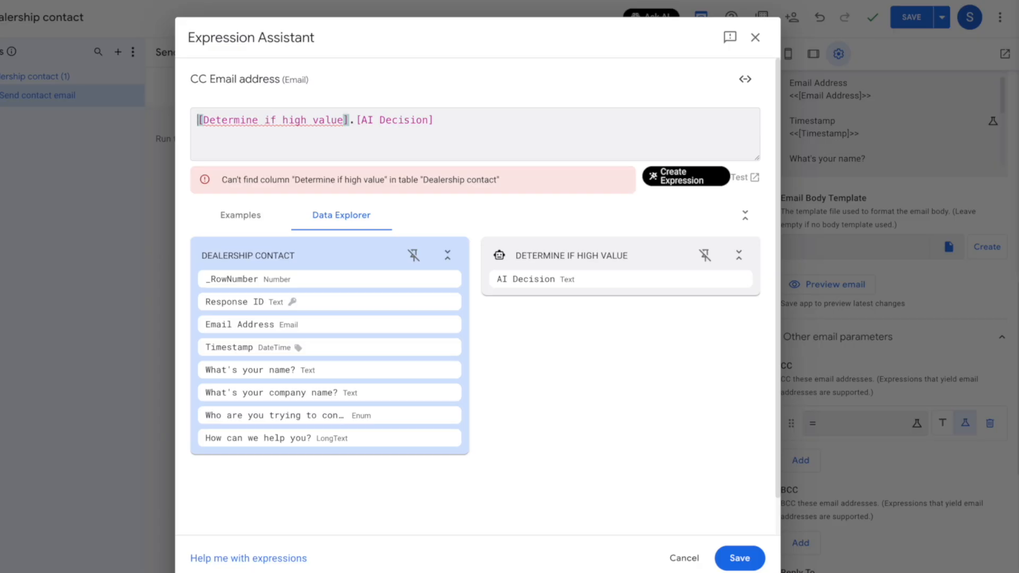
# Wrap it as IF(... = "high", the owner's e-mail address, "") for the CC
pyautogui.click(234, 119)
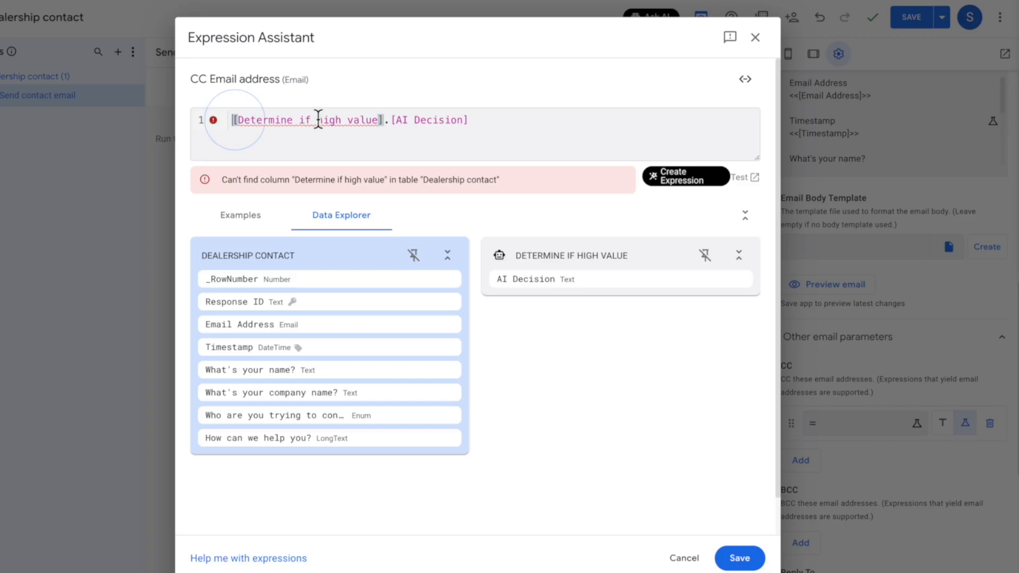
pyautogui.write('IF(')
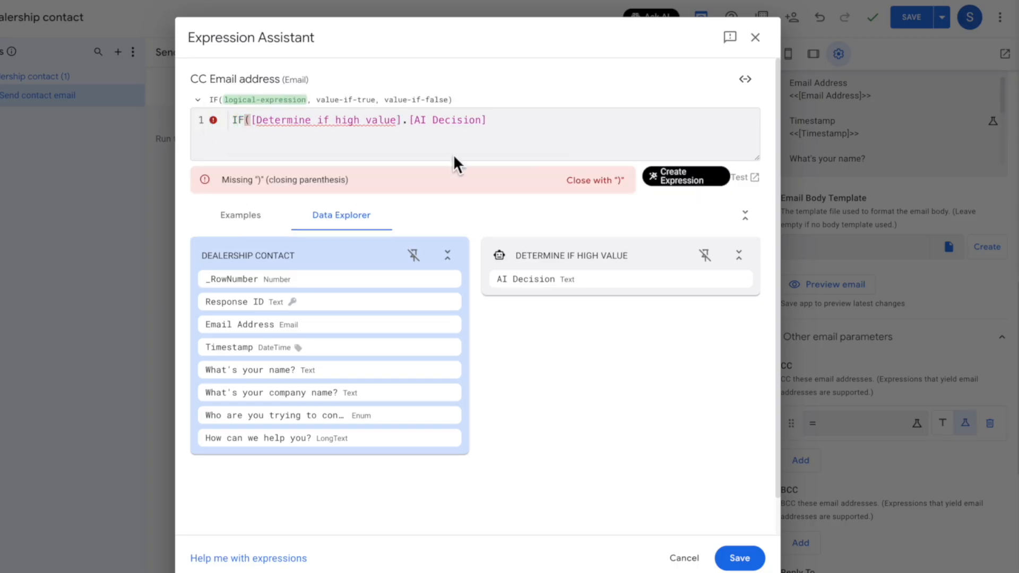
pyautogui.click(535, 123)
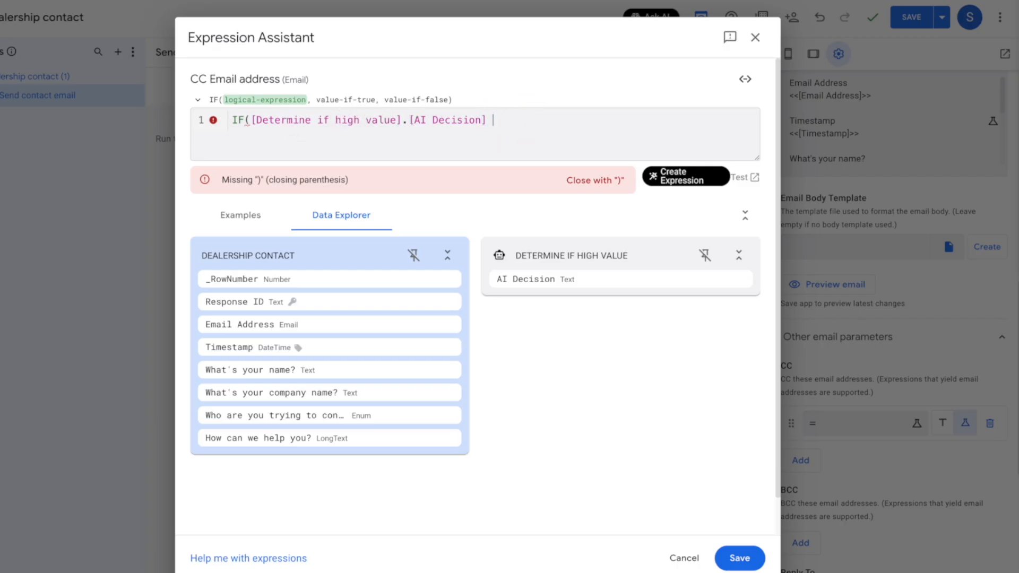
pyautogui.write('= "')
pyautogui.write('hig')
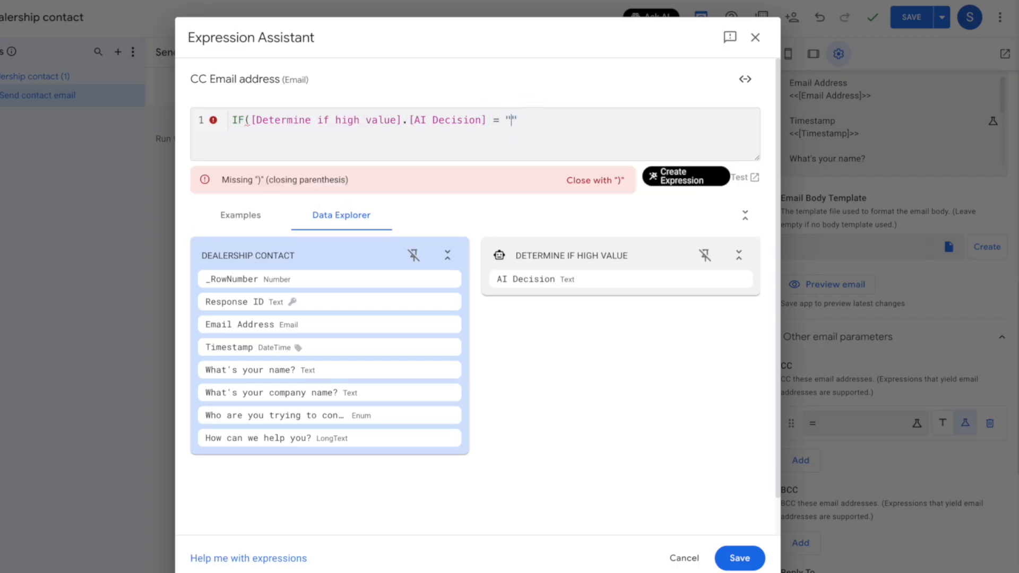
pyautogui.write('h")')
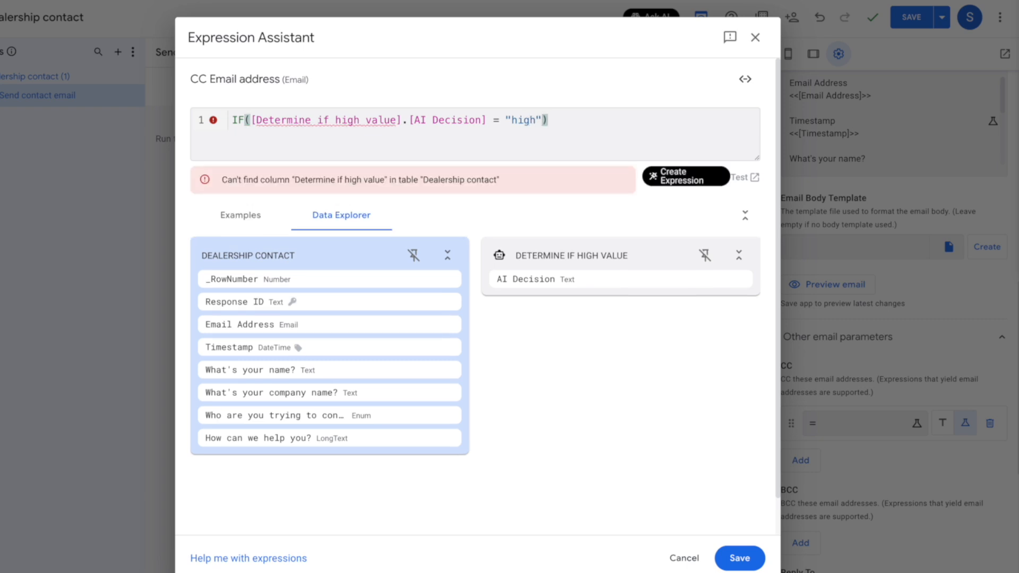
pyautogui.write(", ''")
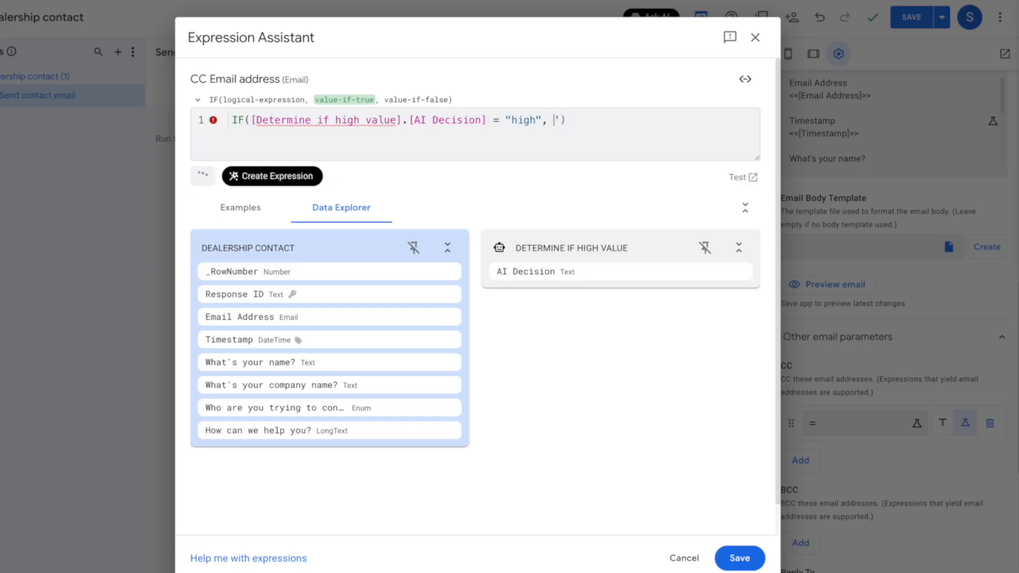
pyautogui.press('BackSpace')
pyautogui.press('BackSpace')
pyautogui.write('""')
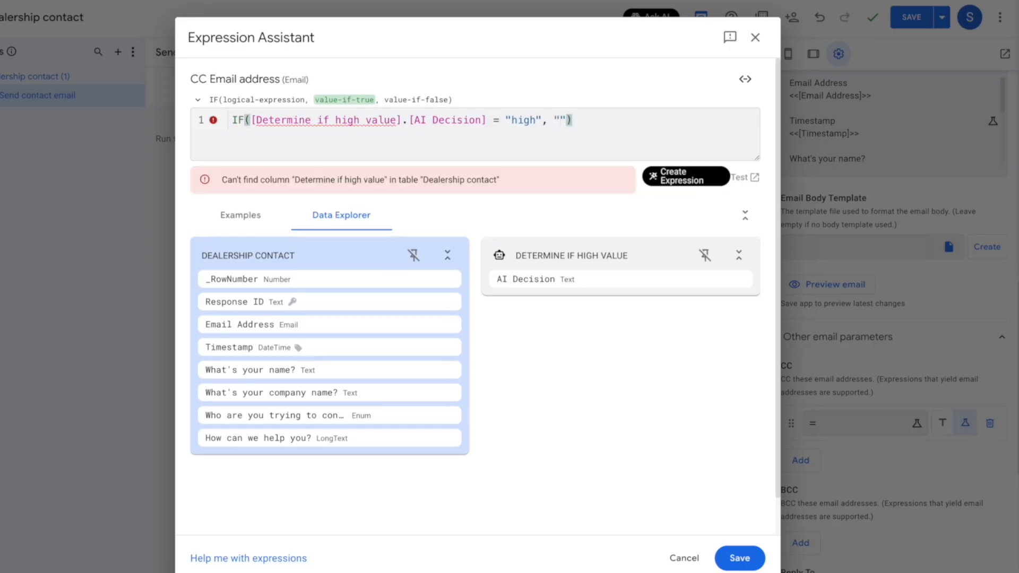
pyautogui.press('Left')
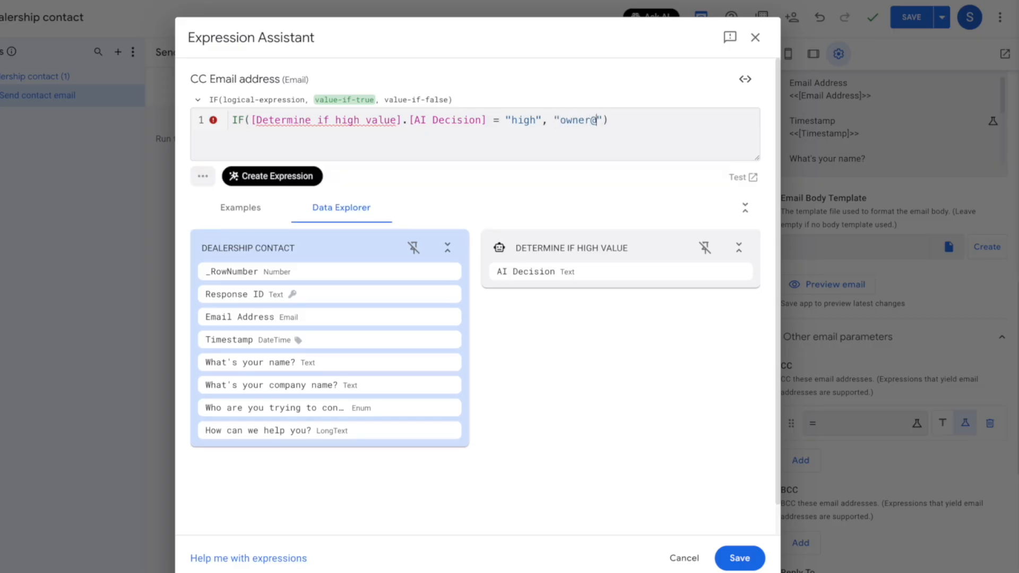
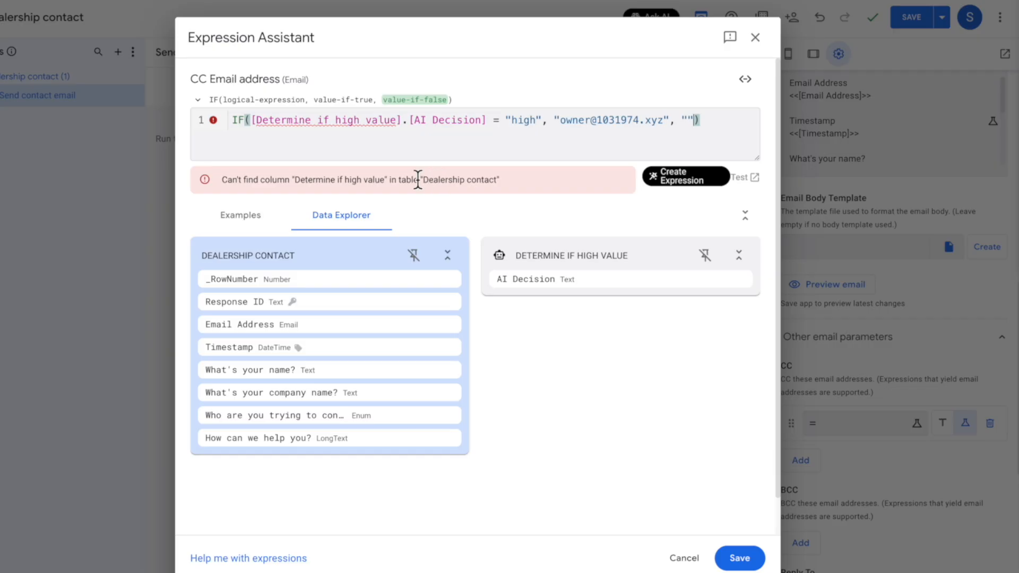
pyautogui.tripleClick(393, 181)
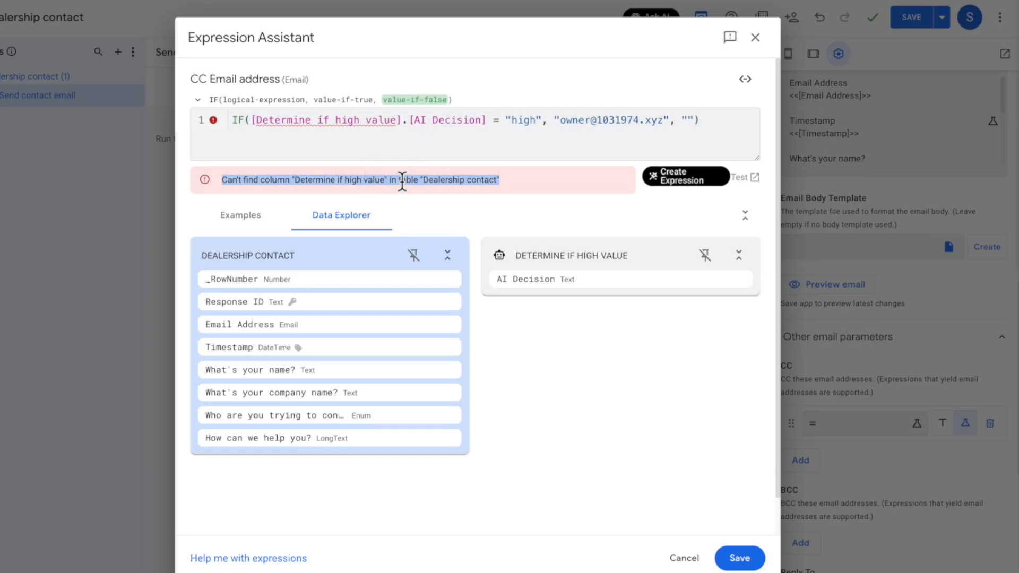
# Keep the CC expression, save the app, and go to the Dealership contact form
pyautogui.click(746, 555)
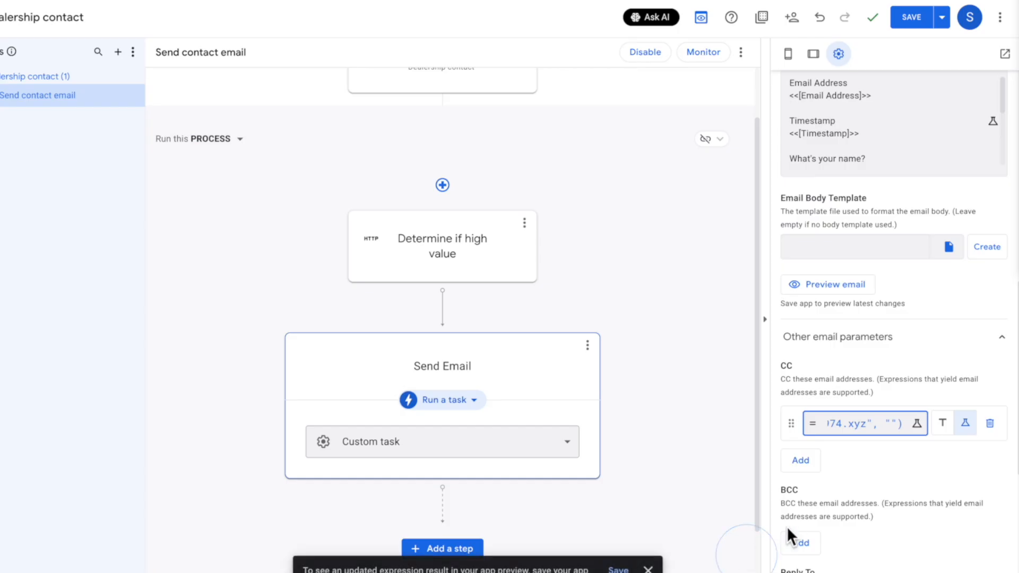
pyautogui.click(910, 20)
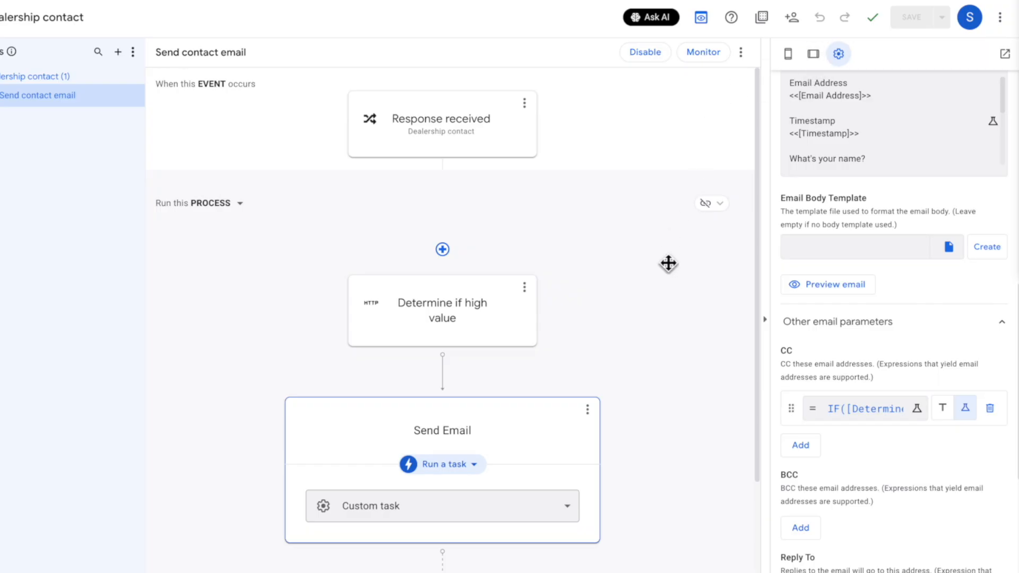
pyautogui.scroll(-1, 469, 322)
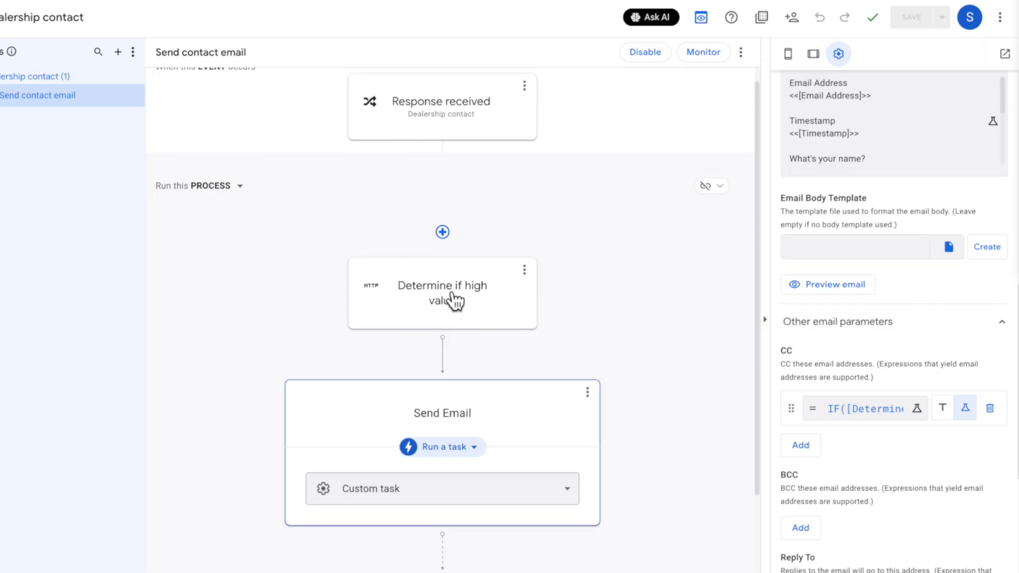
pyautogui.scroll(-1, 584, 320)
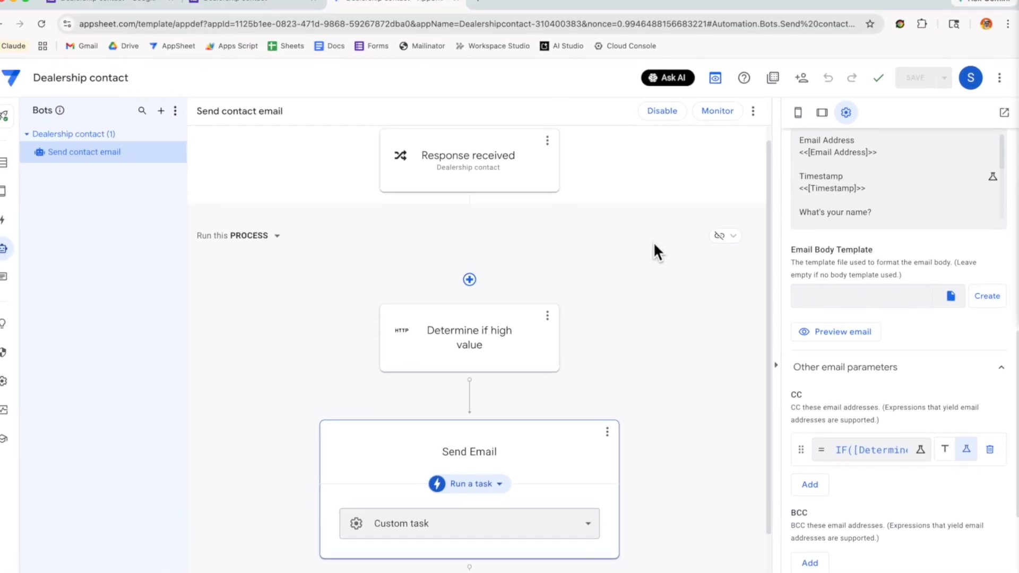
pyautogui.click(264, 13)
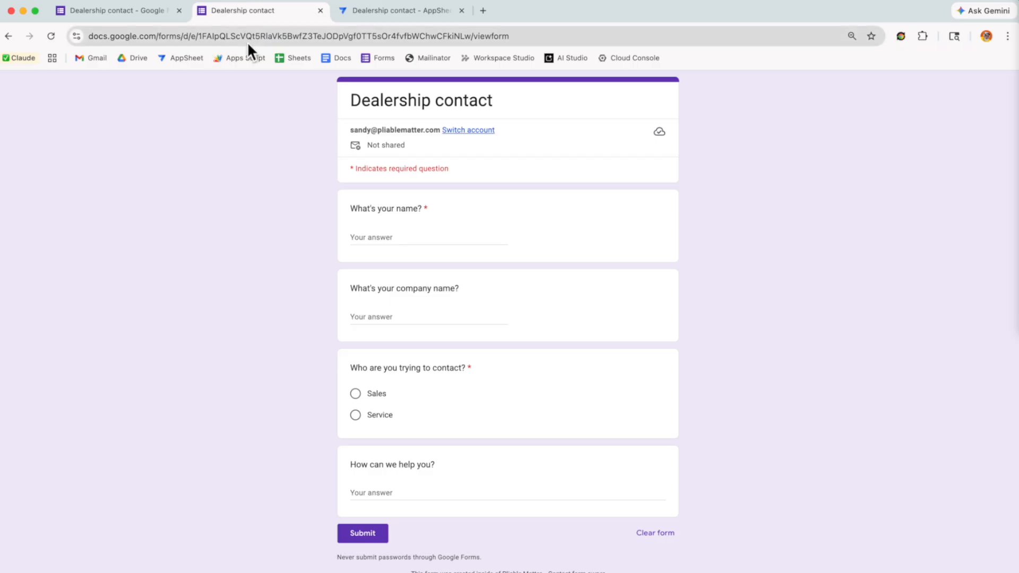
# Submit a Service inquiry from 'A really big rental company' about a 1000-vehicle fleet
pyautogui.click(406, 232)
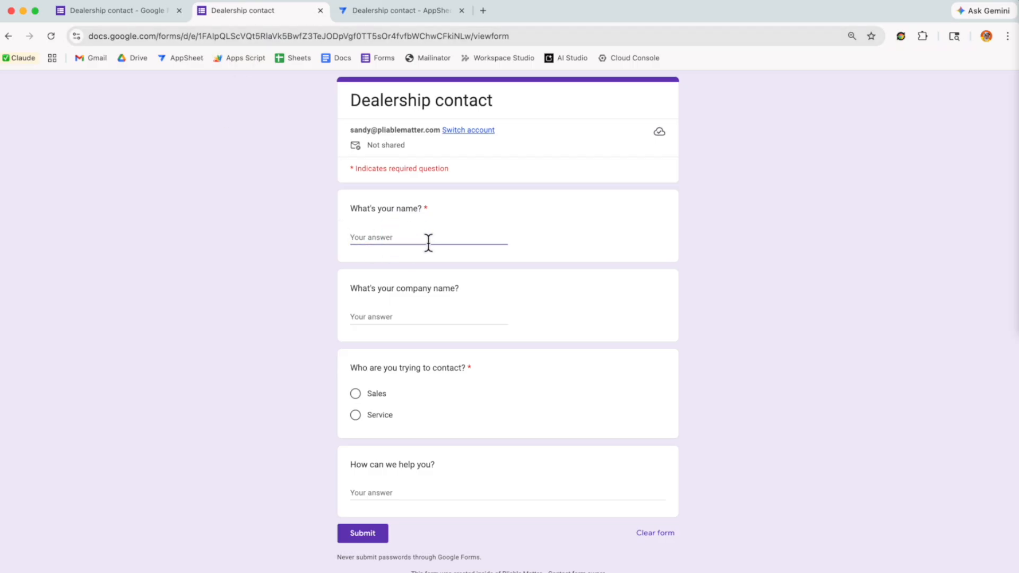
pyautogui.write('Doug')
pyautogui.press('Tab')
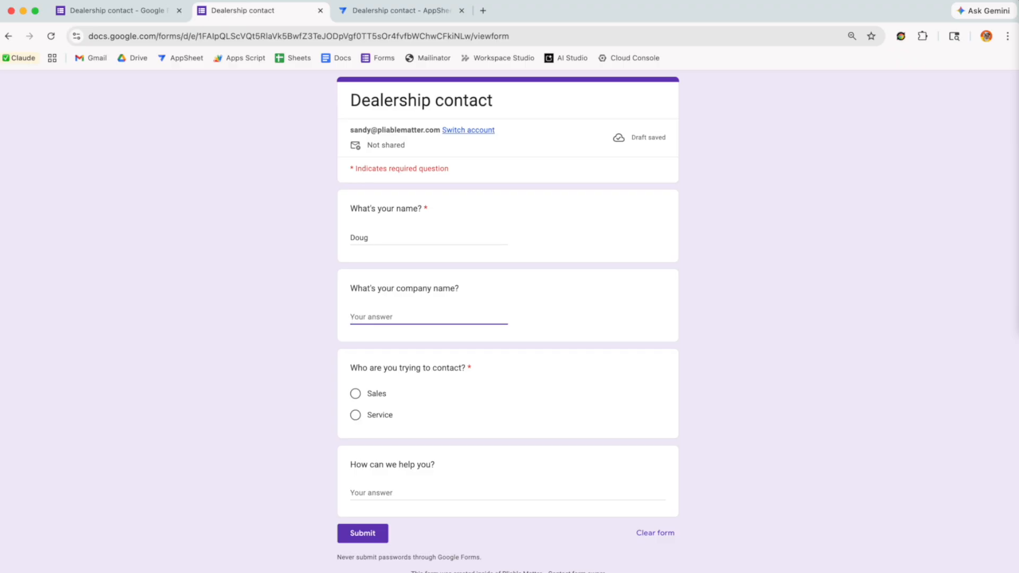
pyautogui.press('F5')
pyautogui.write('A really big rental company')
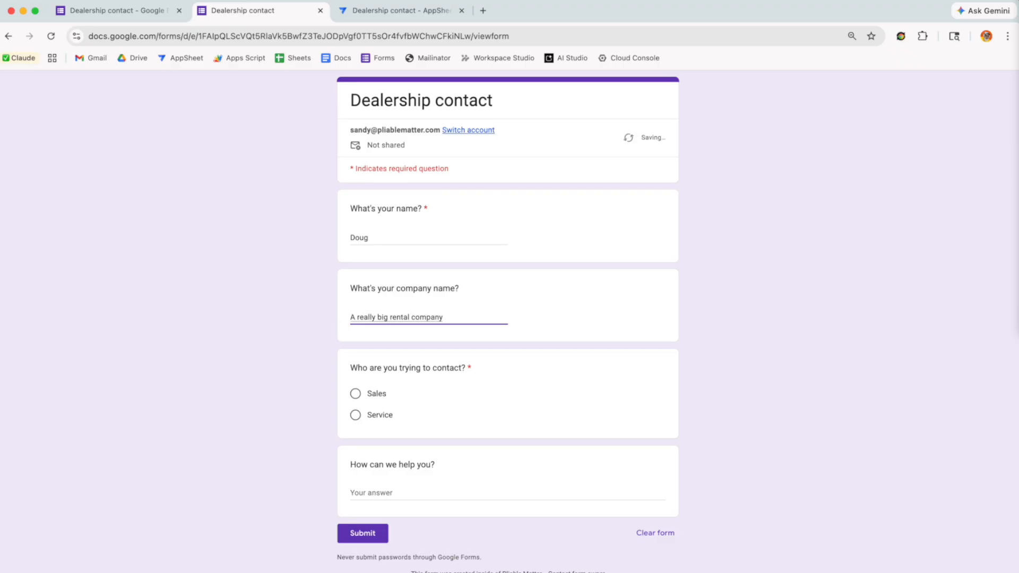
pyautogui.click(355, 415)
pyautogui.click(406, 487)
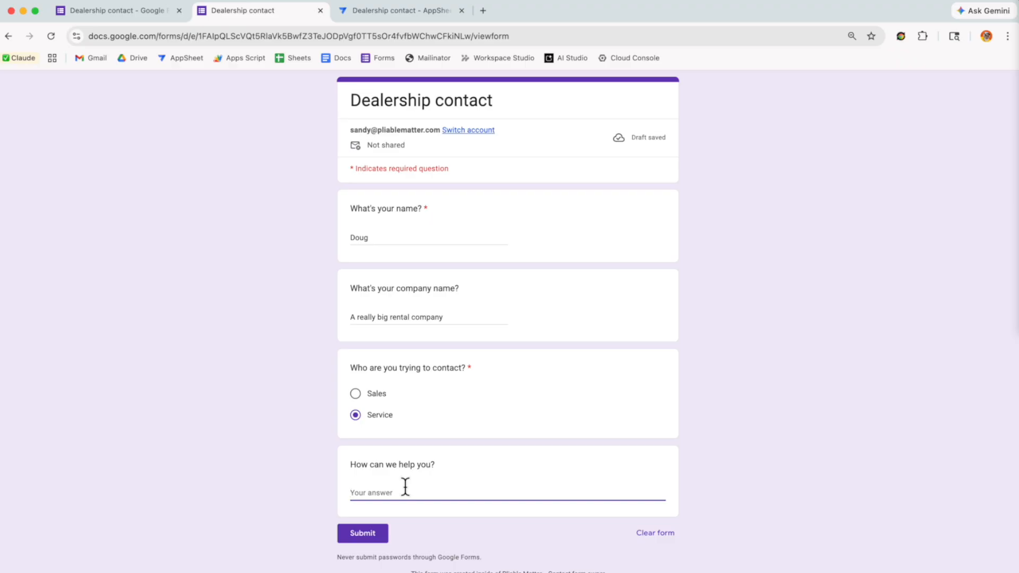
pyautogui.press('F5')
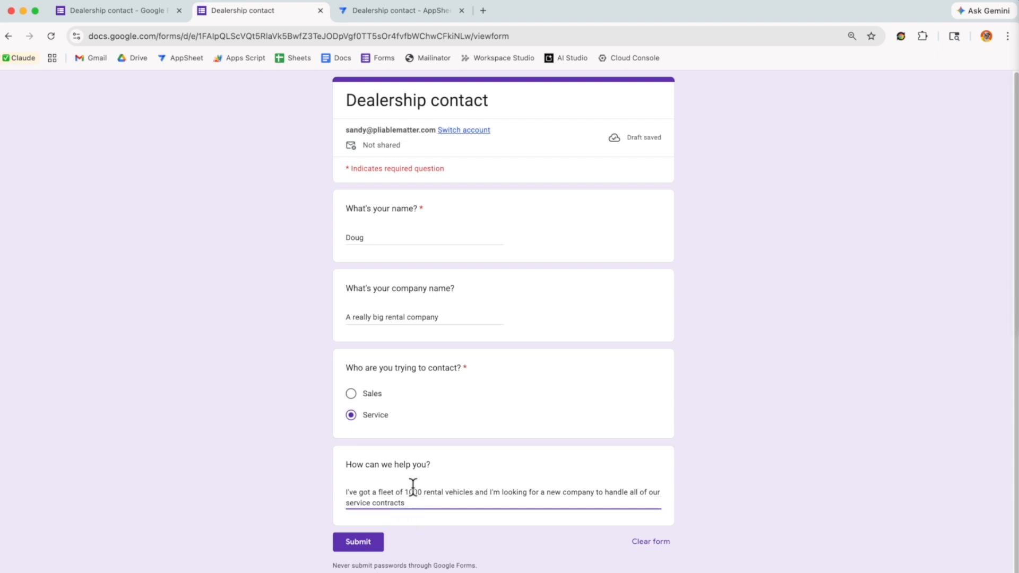
pyautogui.click(361, 544)
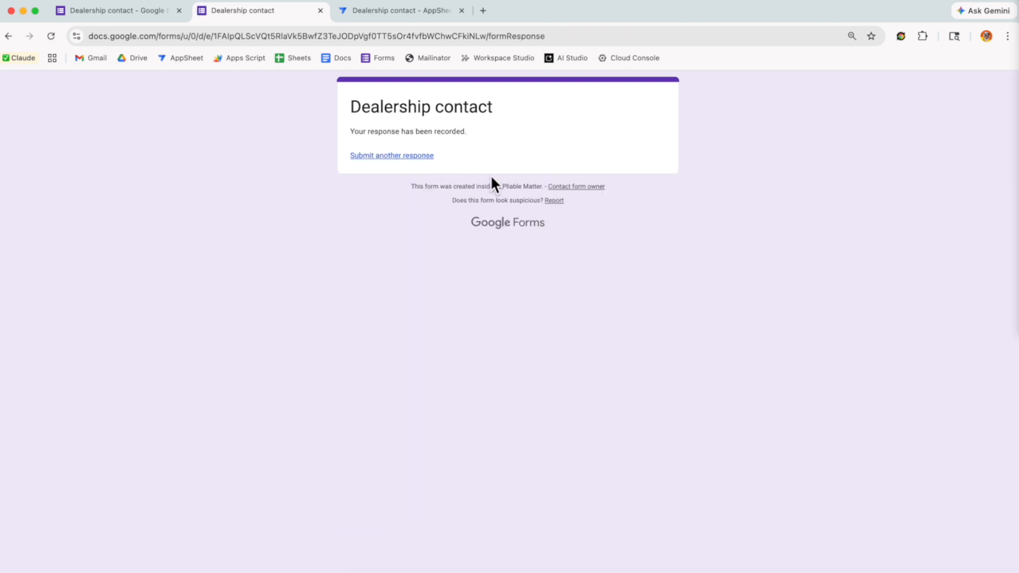
pyautogui.press('super+t')
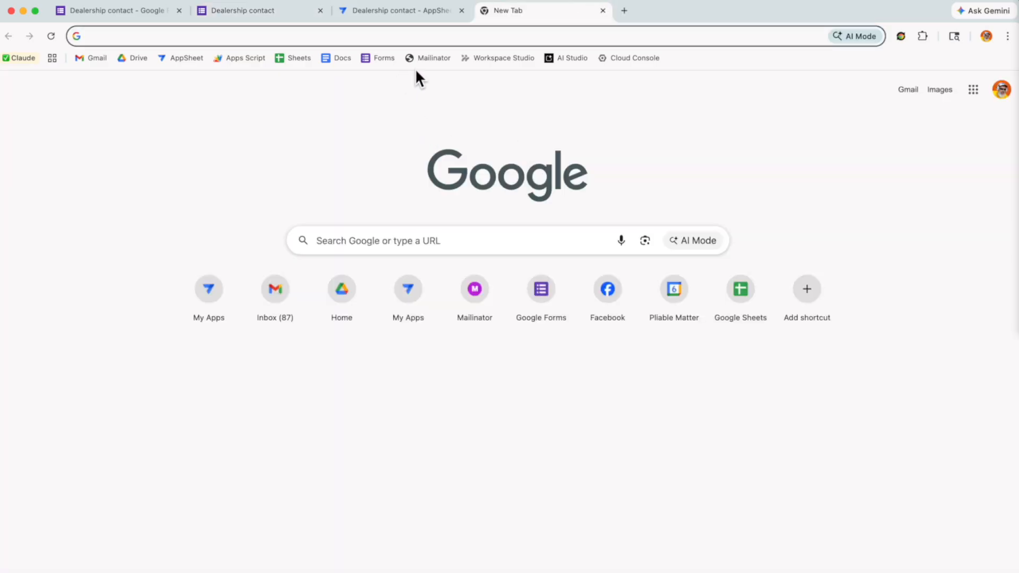
# Check Mailinator for the new Dealership contact request emails and open the service copy
pyautogui.click(433, 58)
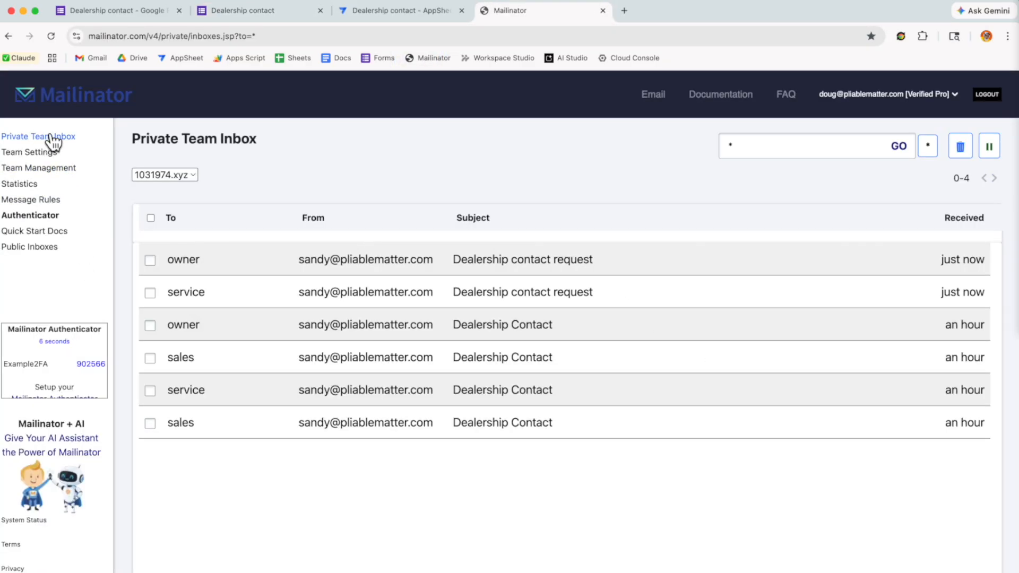
pyautogui.click(233, 297)
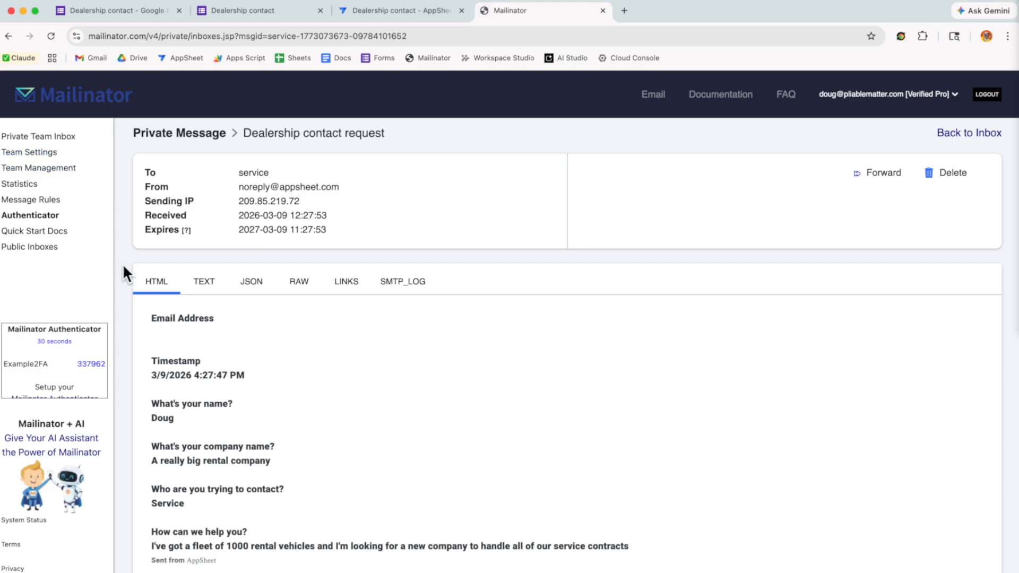
pyautogui.click(31, 136)
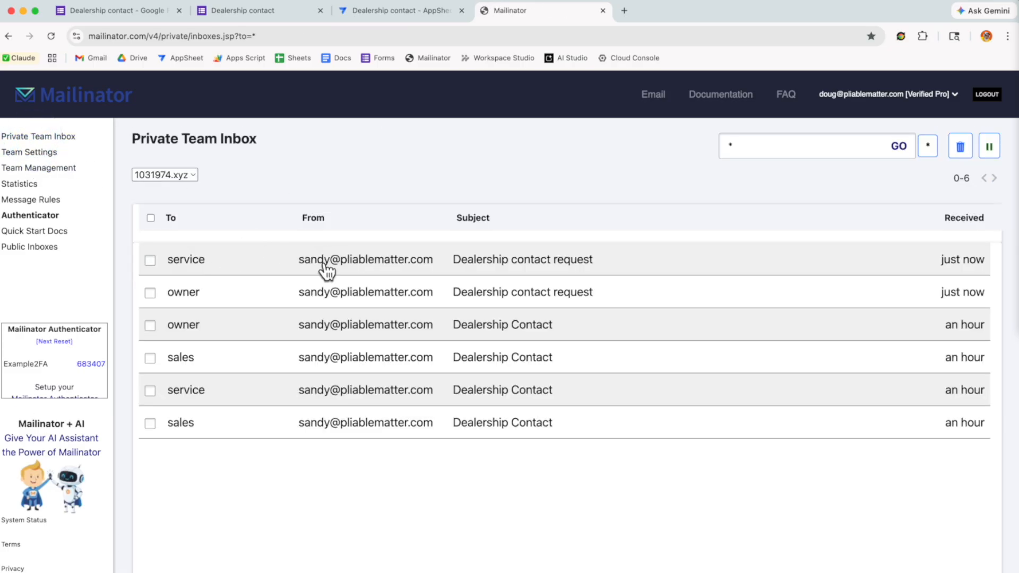
pyautogui.click(389, 267)
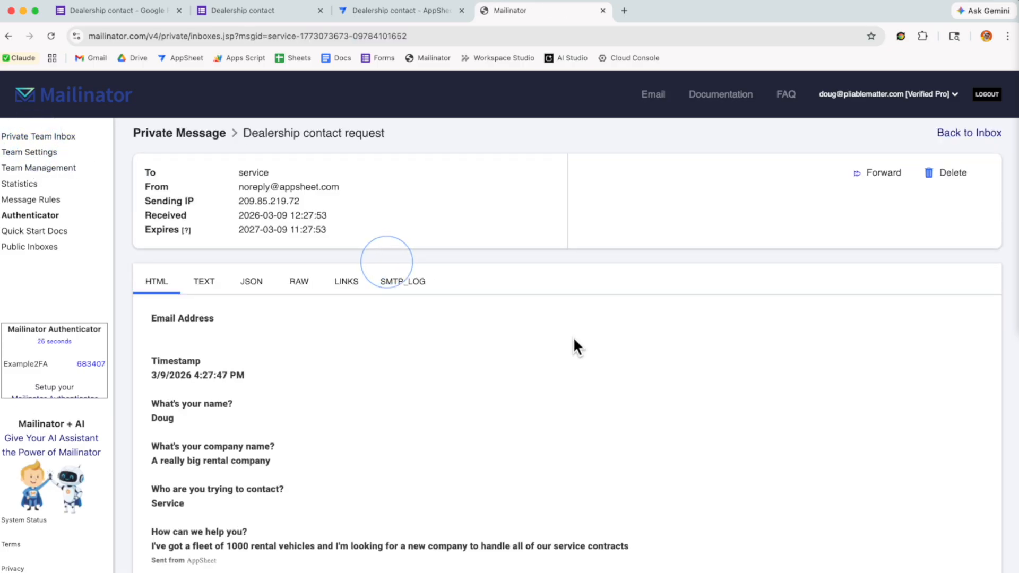